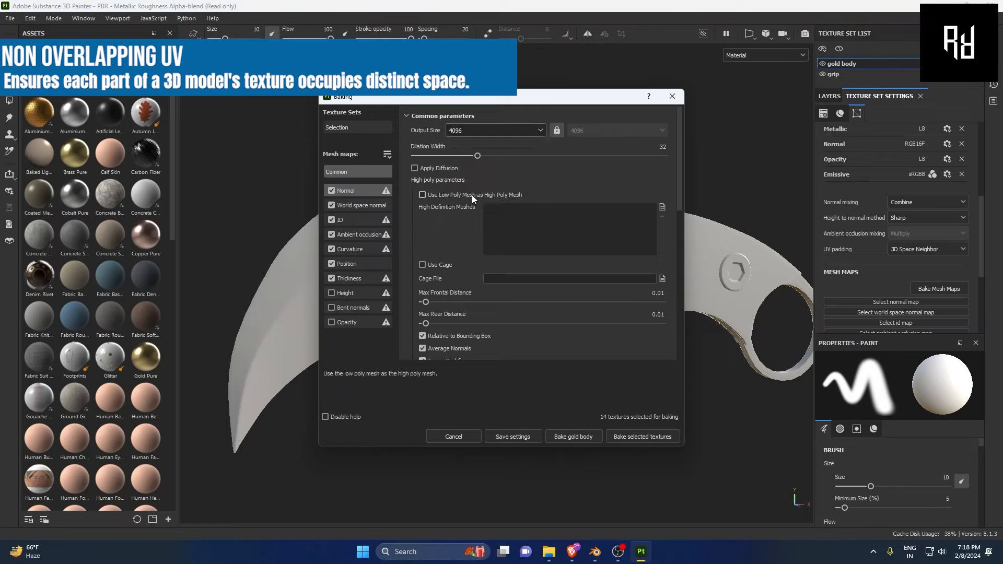
# Bake the selected mesh maps for the knife, using the low-poly mesh as the high-poly mesh.
pyautogui.click(422, 195)
pyautogui.click(627, 437)
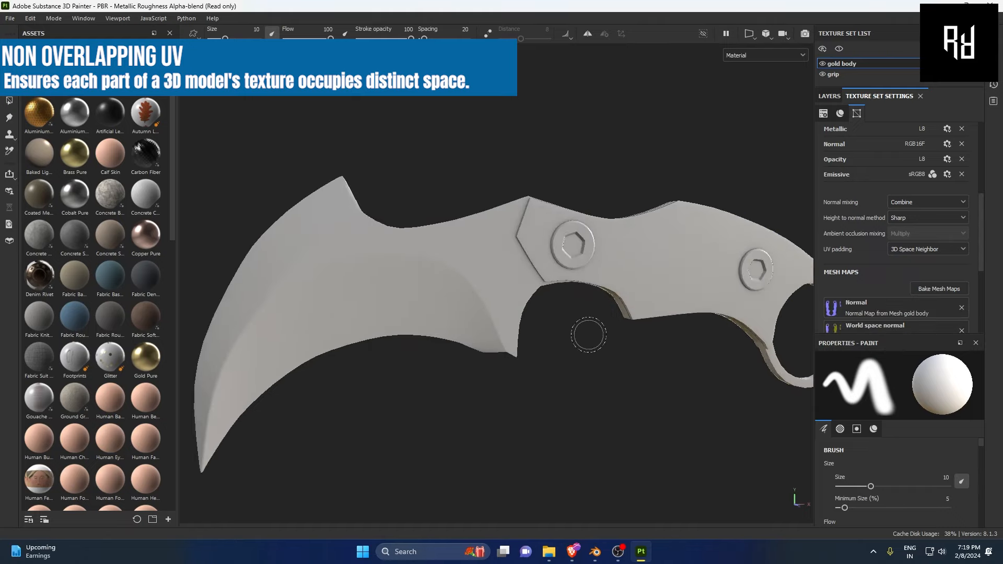
pyautogui.keyDown('alt'); pyautogui.moveTo(563, 343); pyautogui.dragTo(686, 356); pyautogui.keyUp('alt')
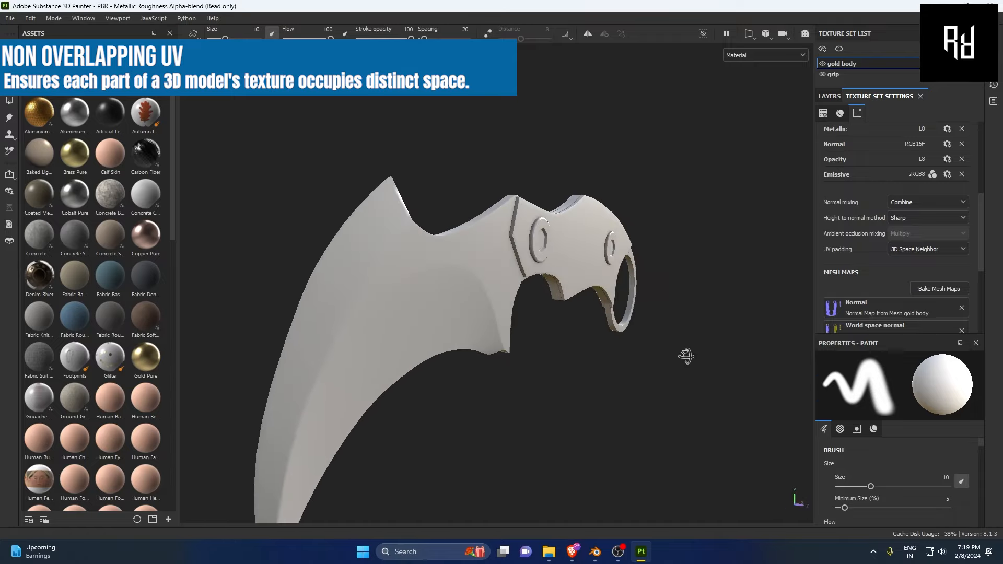
pyautogui.moveTo(609, 336)
pyautogui.keyDown('alt'); pyautogui.mouseDown()
pyautogui.moveTo(510, 374)
pyautogui.moveTo(497, 331)
pyautogui.moveTo(538, 312)
pyautogui.mouseUp(); pyautogui.keyUp('alt')
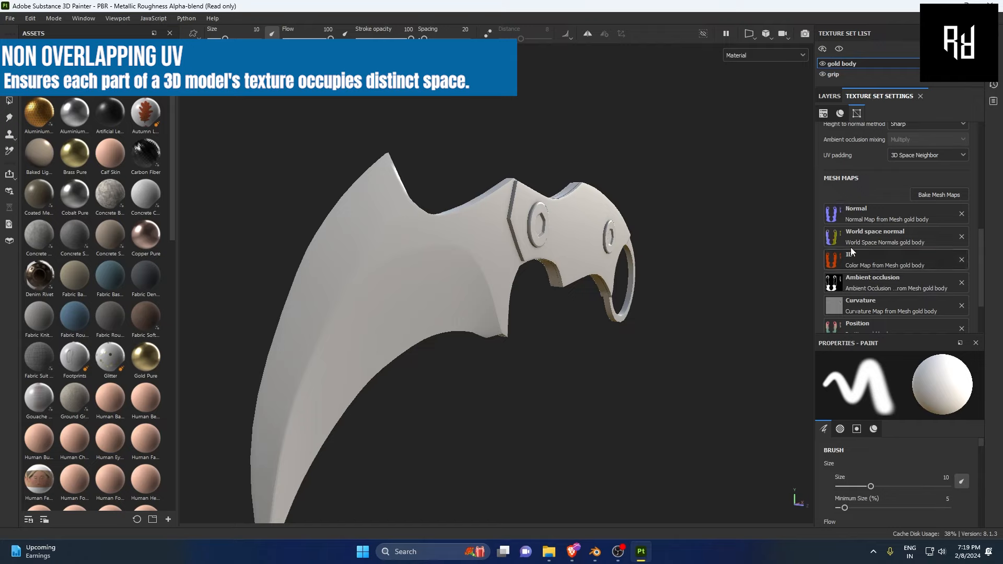
pyautogui.scroll(-2, 855, 214)
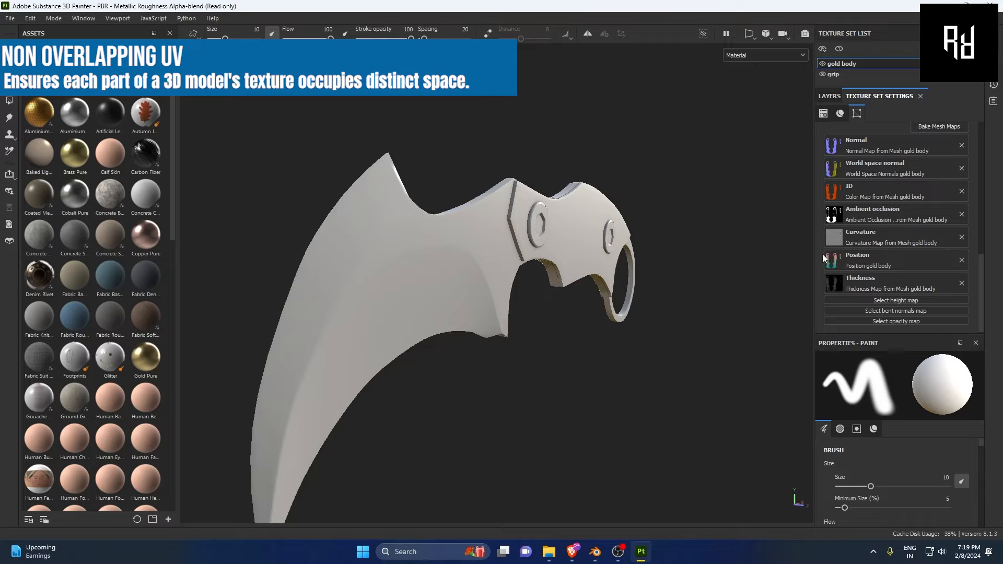
# Reduce the brush size to about 2.49.
pyautogui.keyDown('alt'); pyautogui.moveTo(594, 340); pyautogui.dragTo(455, 340); pyautogui.keyUp('alt')
pyautogui.keyDown('alt'); pyautogui.moveTo(456, 339); pyautogui.dragTo(557, 329, button='middle'); pyautogui.keyUp('alt')
pyautogui.scroll(3, 560, 292)
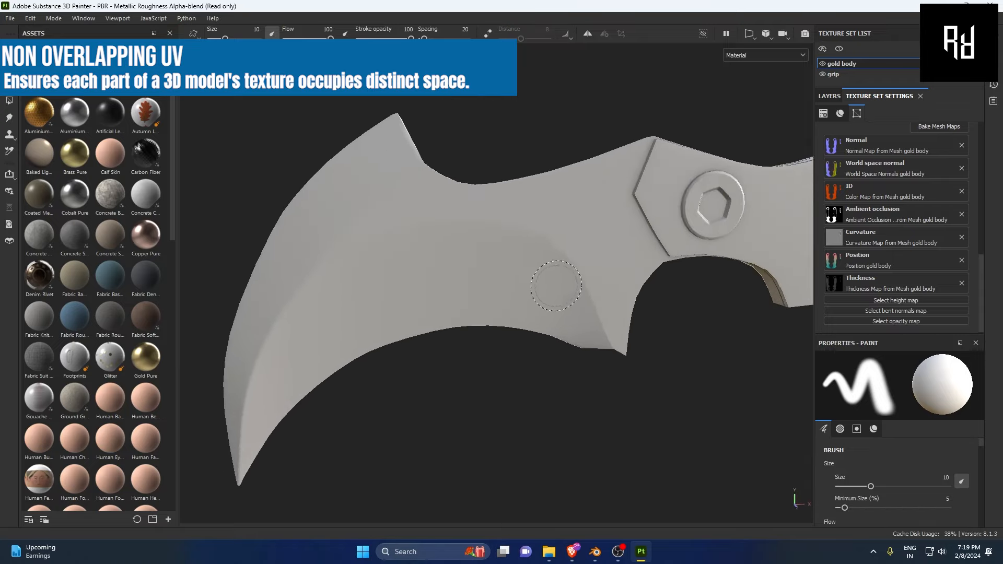
pyautogui.keyDown('alt'); pyautogui.moveTo(561, 267); pyautogui.dragTo(444, 349, button='middle'); pyautogui.keyUp('alt')
pyautogui.scroll(4, 344, 220)
pyautogui.keyDown('ctrl'); pyautogui.moveTo(386, 221); pyautogui.dragTo(346, 221, button='right'); pyautogui.keyUp('ctrl')
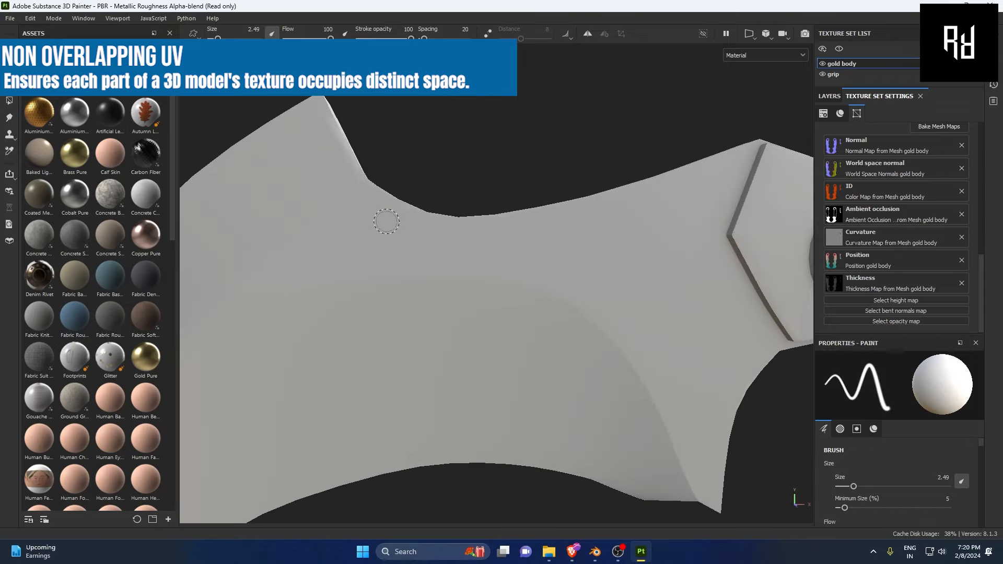
# Apply the Cobalt Pure material to the knife's gold body.
pyautogui.keyDown('alt'); pyautogui.moveTo(576, 222); pyautogui.dragTo(360, 216, button='middle'); pyautogui.keyUp('alt')
pyautogui.keyDown('alt'); pyautogui.moveTo(473, 273); pyautogui.dragTo(436, 269); pyautogui.keyUp('alt')
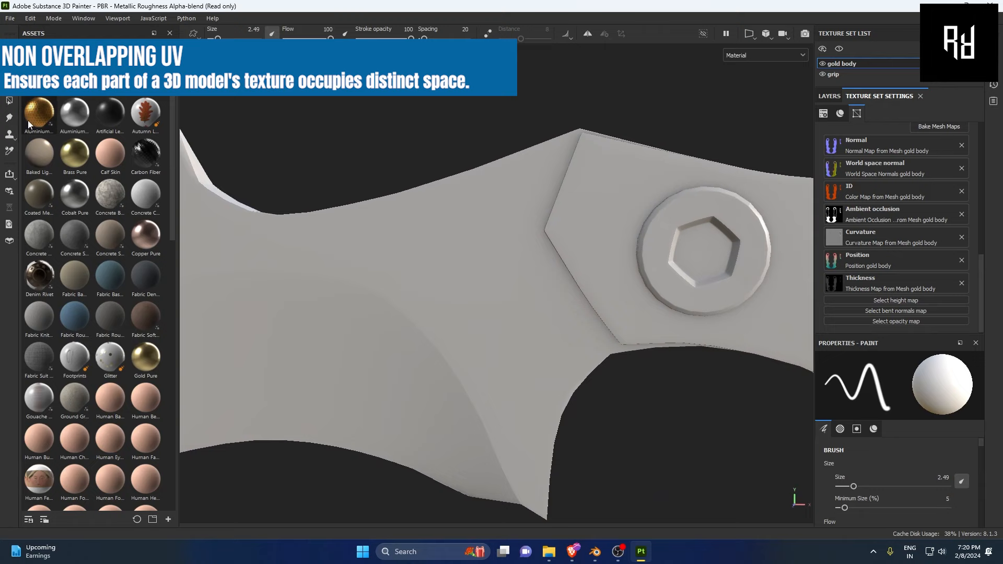
pyautogui.moveTo(78, 202); pyautogui.dragTo(435, 227)
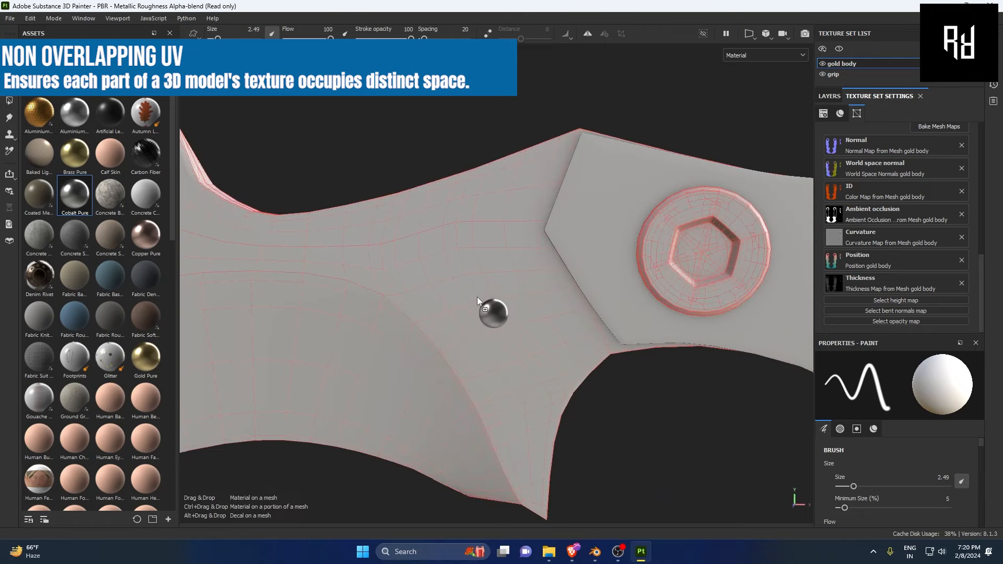
pyautogui.moveTo(477, 296); pyautogui.dragTo(478, 296)
pyautogui.moveTo(477, 295)
pyautogui.keyDown('alt'); pyautogui.mouseDown()
pyautogui.moveTo(519, 276)
pyautogui.moveTo(477, 278)
pyautogui.mouseUp(); pyautogui.keyUp('alt')
pyautogui.keyDown('alt'); pyautogui.moveTo(477, 277); pyautogui.dragTo(573, 250, button='middle'); pyautogui.keyUp('alt')
pyautogui.keyDown('alt'); pyautogui.moveTo(573, 251); pyautogui.dragTo(518, 248); pyautogui.keyUp('alt')
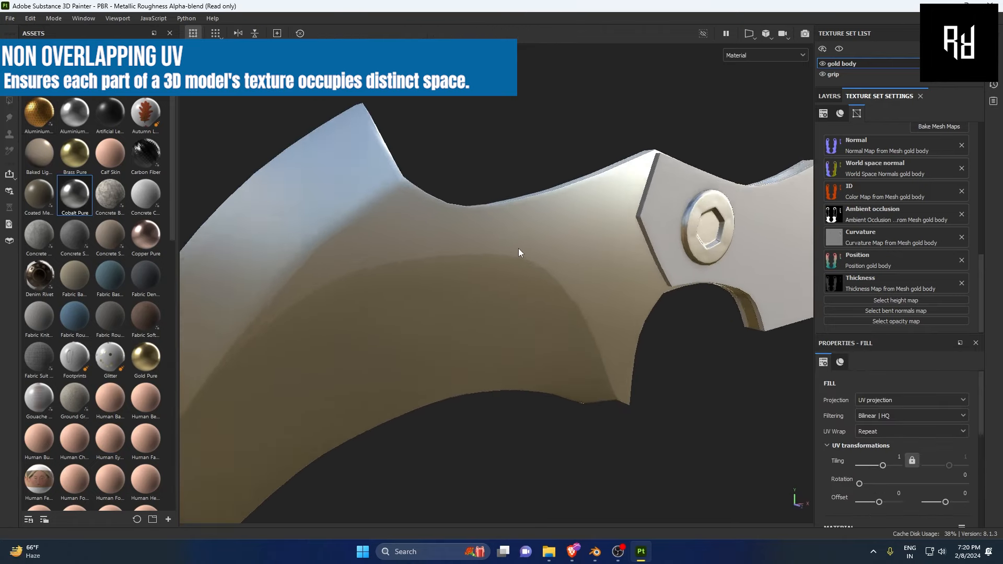
pyautogui.keyDown('alt'); pyautogui.moveTo(518, 249); pyautogui.dragTo(540, 239, button='right'); pyautogui.keyUp('alt')
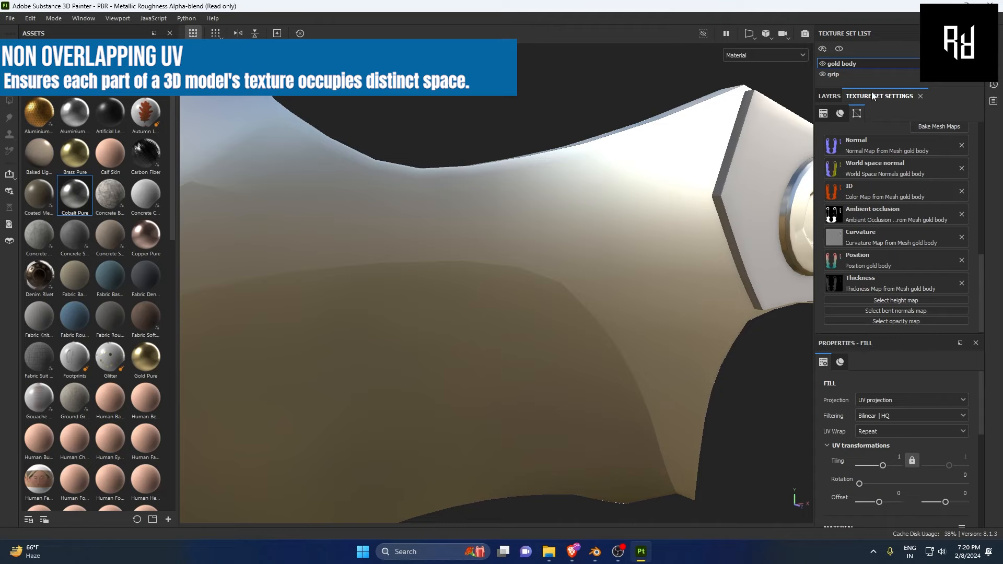
# Add a fill layer above Cobalt Pure and give it a black mask.
pyautogui.click(836, 99)
pyautogui.rightClick(860, 181)
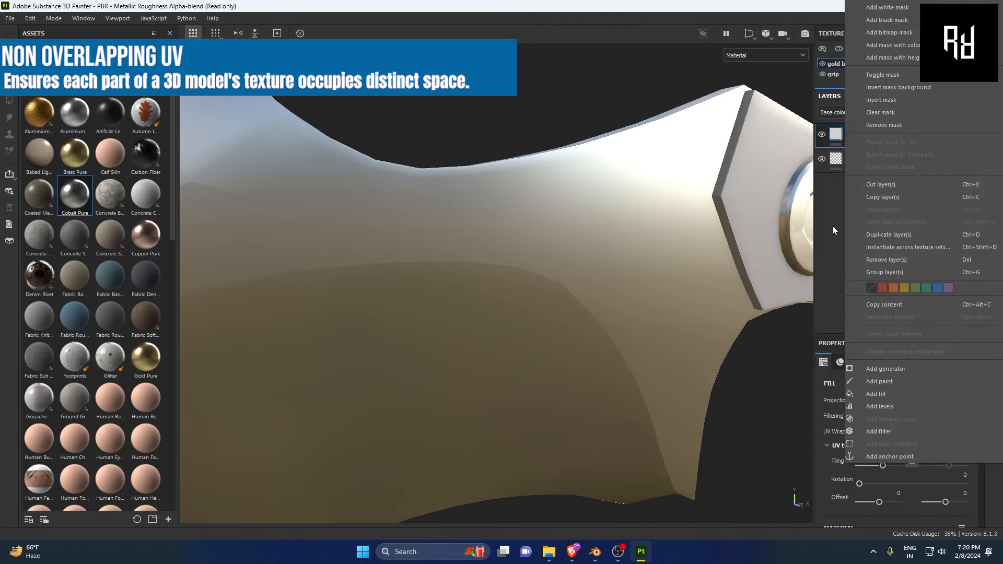
pyautogui.click(832, 226)
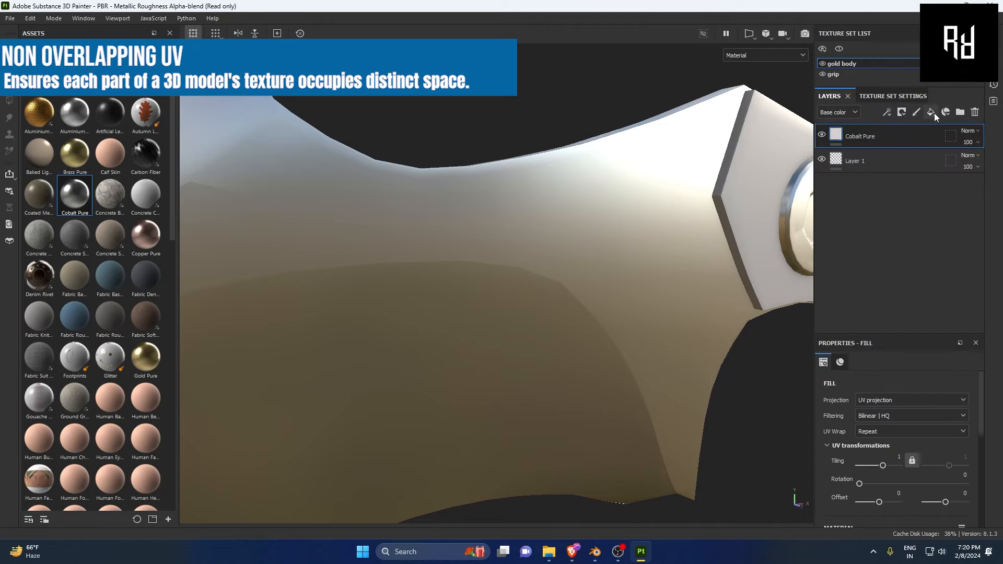
pyautogui.click(930, 112)
pyautogui.rightClick(859, 141)
pyautogui.click(888, 21)
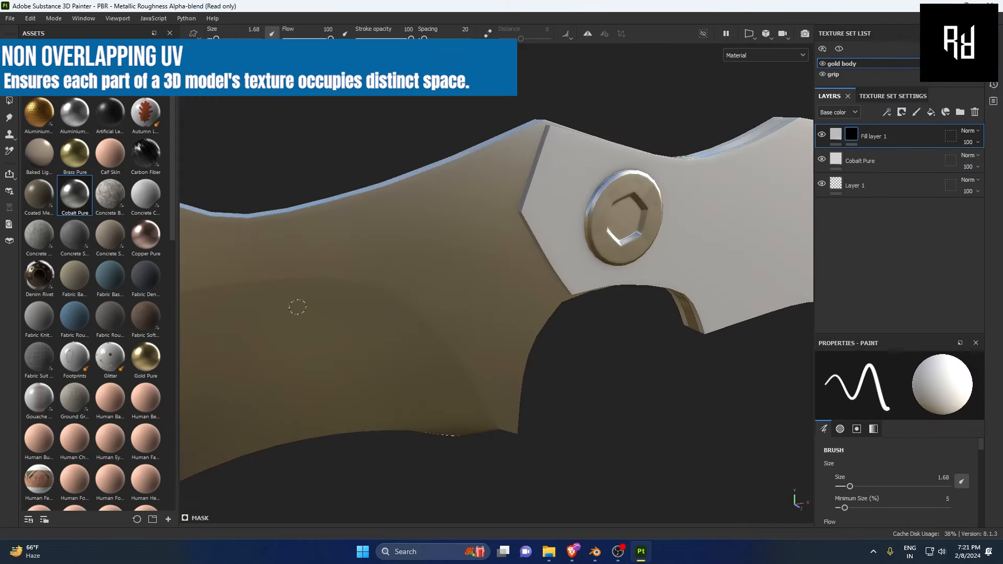
# Paint a closed four-sided outline with two crossing lines inside it on the fill layer's mask, on the blade near the handle.
pyautogui.keyDown('alt'); pyautogui.moveTo(387, 268); pyautogui.dragTo(521, 244, button='middle'); pyautogui.keyUp('alt')
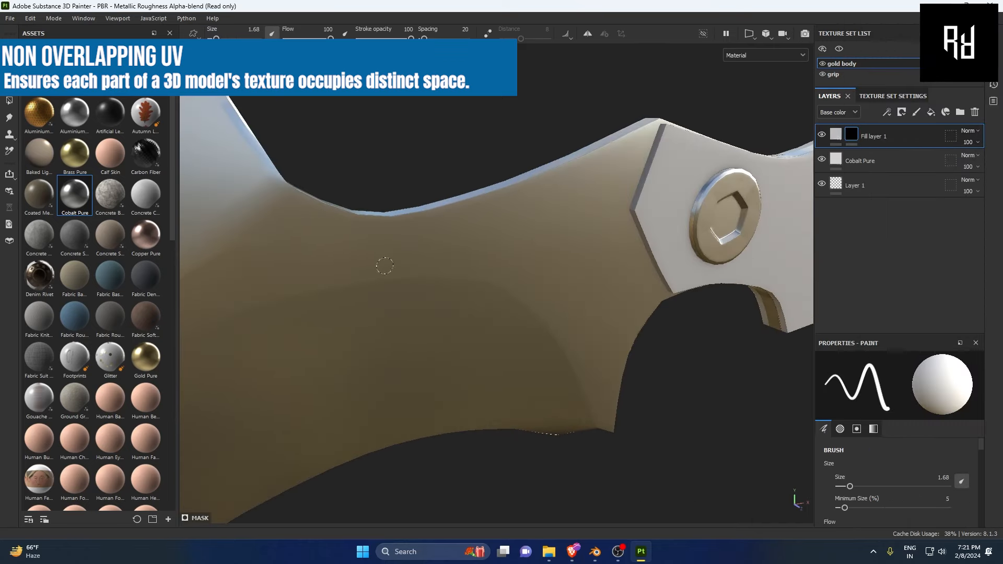
pyautogui.moveTo(384, 266)
pyautogui.keyDown('alt'); pyautogui.mouseDown()
pyautogui.moveTo(504, 224)
pyautogui.moveTo(558, 85)
pyautogui.moveTo(528, 240)
pyautogui.moveTo(555, 188)
pyautogui.moveTo(496, 238)
pyautogui.moveTo(436, 213)
pyautogui.mouseUp(); pyautogui.keyUp('alt')
pyautogui.keyDown('alt'); pyautogui.moveTo(392, 240); pyautogui.dragTo(506, 175, button='right'); pyautogui.keyUp('alt')
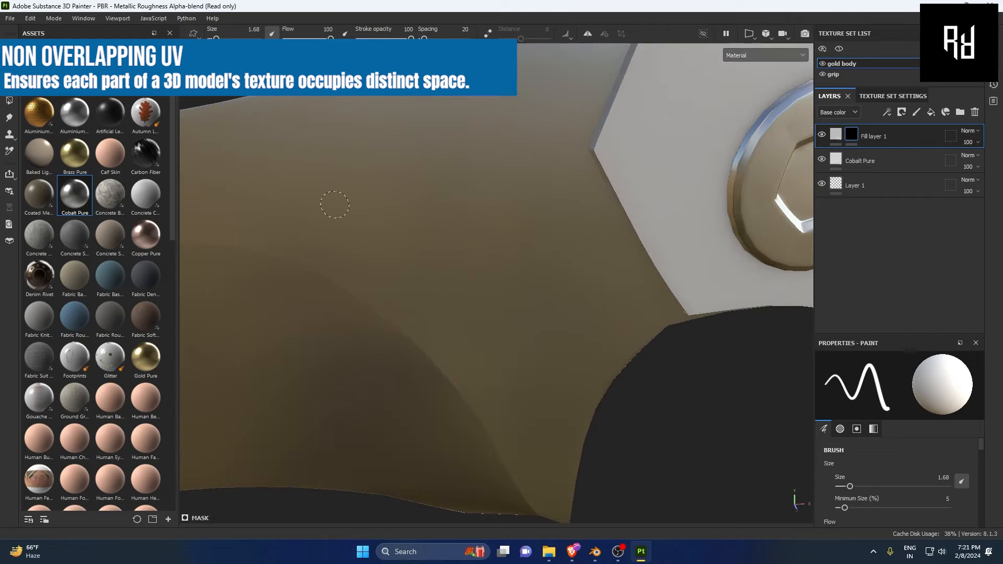
pyautogui.moveTo(366, 282)
pyautogui.keyDown('alt'); pyautogui.mouseDown()
pyautogui.moveTo(436, 242)
pyautogui.moveTo(420, 217)
pyautogui.moveTo(403, 286)
pyautogui.moveTo(457, 253)
pyautogui.mouseUp(); pyautogui.keyUp('alt')
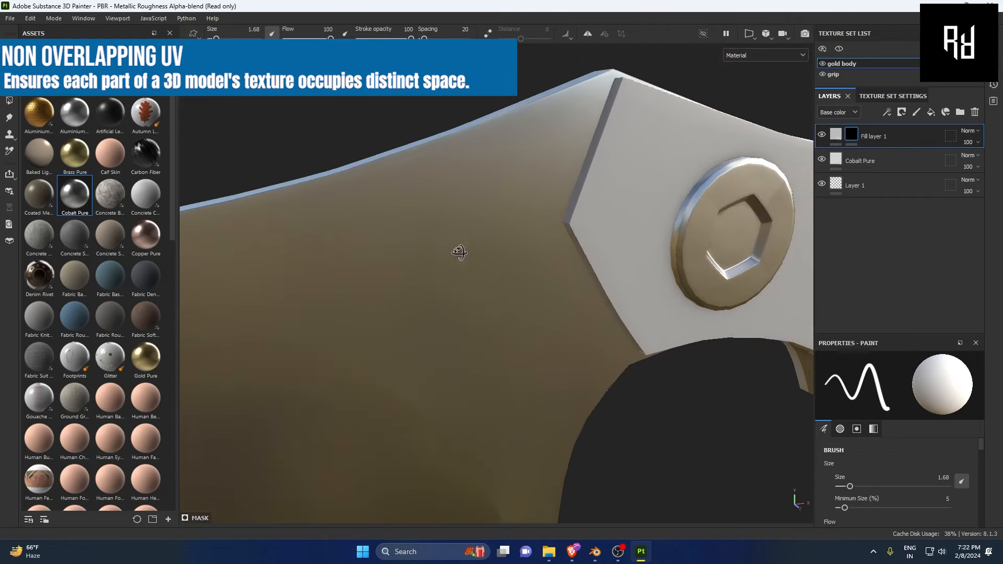
pyautogui.click(339, 284)
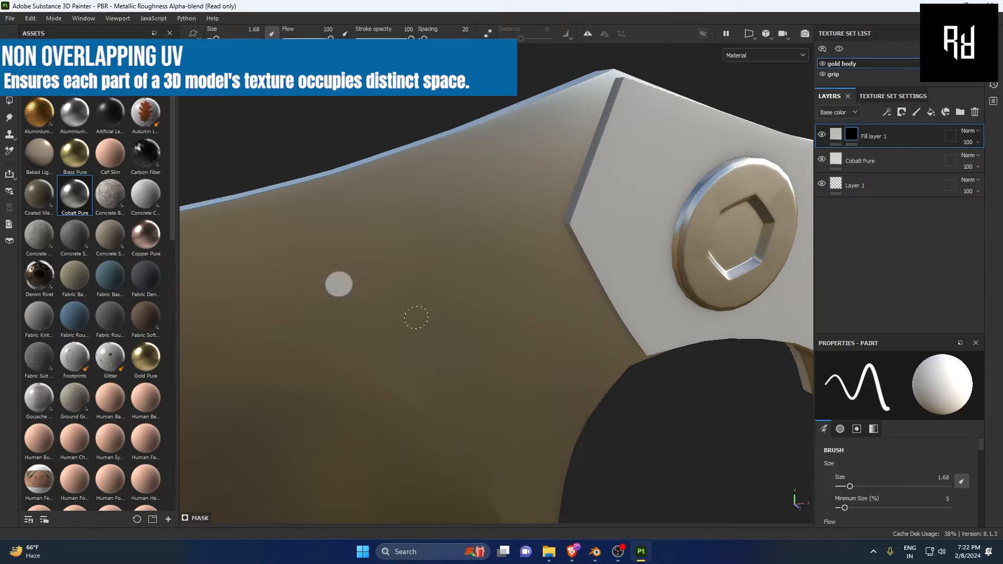
pyautogui.moveTo(340, 283); pyautogui.dragTo(418, 185)
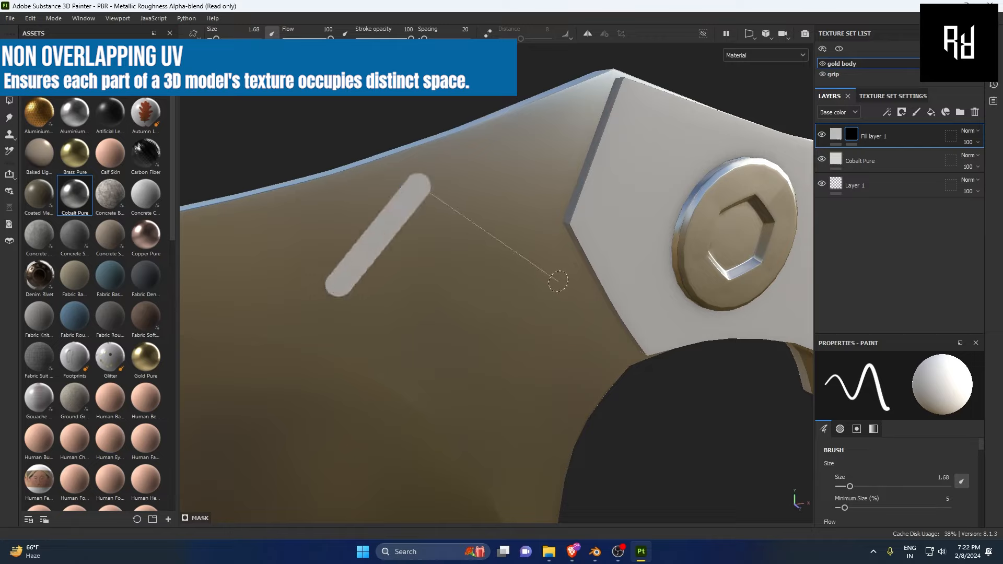
pyautogui.keyDown('shift'); pyautogui.click(531, 257); pyautogui.keyUp('shift')
pyautogui.keyDown('shift'); pyautogui.click(489, 375); pyautogui.keyUp('shift')
pyautogui.keyDown('shift'); pyautogui.click(337, 286); pyautogui.keyUp('shift')
pyautogui.moveTo(337, 286); pyautogui.dragTo(517, 265)
pyautogui.moveTo(429, 222); pyautogui.dragTo(481, 348)
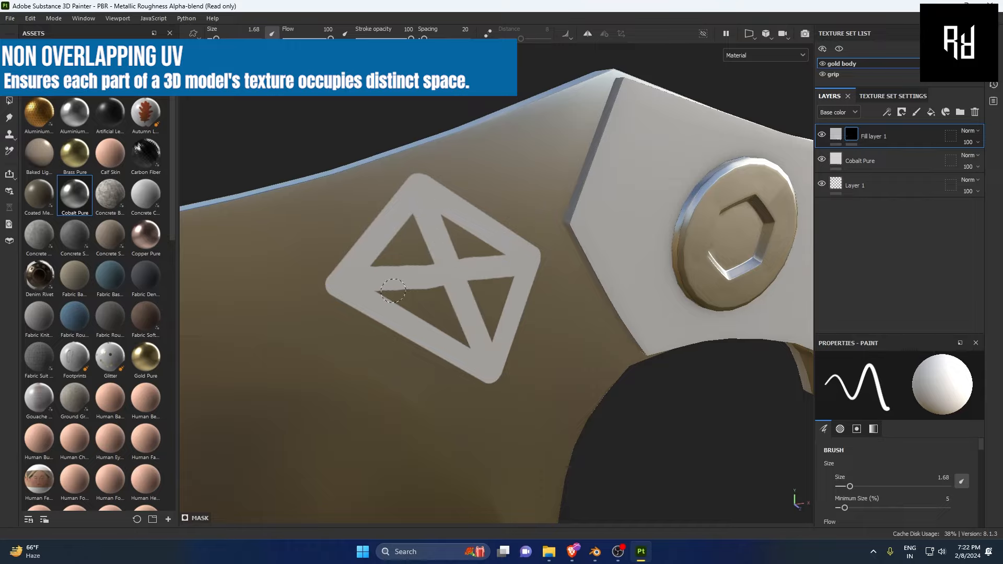
# Examine the painted four-sided mark and the surrounding blade from several angles and distances.
pyautogui.moveTo(375, 235)
pyautogui.keyDown('alt'); pyautogui.mouseDown()
pyautogui.moveTo(506, 230)
pyautogui.moveTo(770, 111)
pyautogui.moveTo(631, 169)
pyautogui.moveTo(671, 163)
pyautogui.moveTo(264, 174)
pyautogui.mouseUp(); pyautogui.keyUp('alt')
pyautogui.scroll(-2, 671, 163)
pyautogui.keyDown('alt'); pyautogui.moveTo(570, 295); pyautogui.dragTo(303, 271, button='middle'); pyautogui.keyUp('alt')
pyautogui.scroll(-3, 365, 202)
pyautogui.moveTo(397, 221)
pyautogui.keyDown('alt'); pyautogui.mouseDown()
pyautogui.moveTo(617, 262)
pyautogui.moveTo(836, 179)
pyautogui.moveTo(372, 215)
pyautogui.mouseUp(); pyautogui.keyUp('alt')
pyautogui.scroll(3, 386, 237)
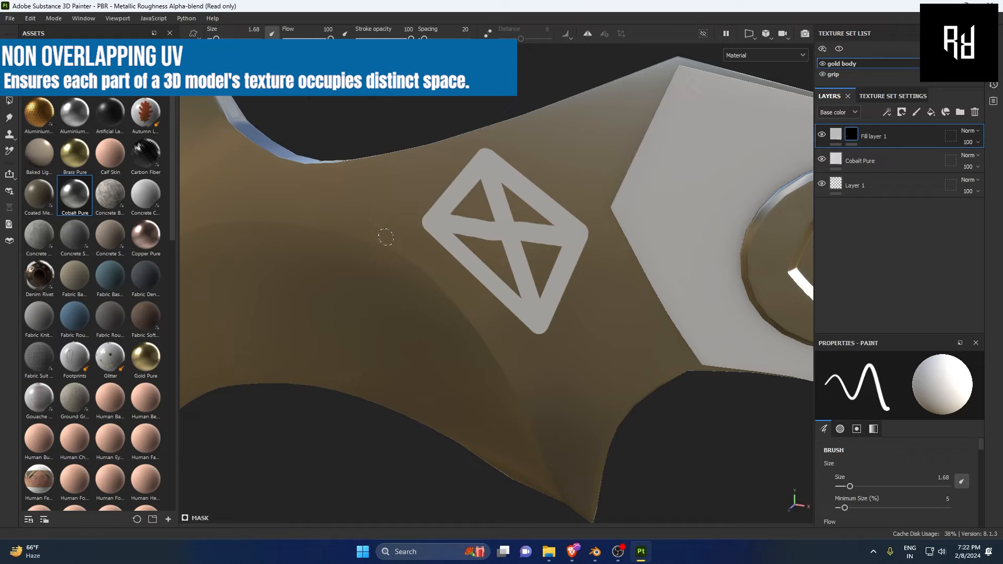
pyautogui.keyDown('alt'); pyautogui.moveTo(484, 360); pyautogui.dragTo(595, 319, button='middle'); pyautogui.keyUp('alt')
pyautogui.keyDown('alt'); pyautogui.moveTo(361, 403); pyautogui.dragTo(444, 329); pyautogui.keyUp('alt')
pyautogui.keyDown('alt'); pyautogui.moveTo(444, 329); pyautogui.dragTo(550, 426, button='middle'); pyautogui.keyUp('alt')
pyautogui.scroll(-3, 278, 392)
pyautogui.keyDown('alt'); pyautogui.moveTo(387, 329); pyautogui.dragTo(393, 317, button='middle'); pyautogui.keyUp('alt')
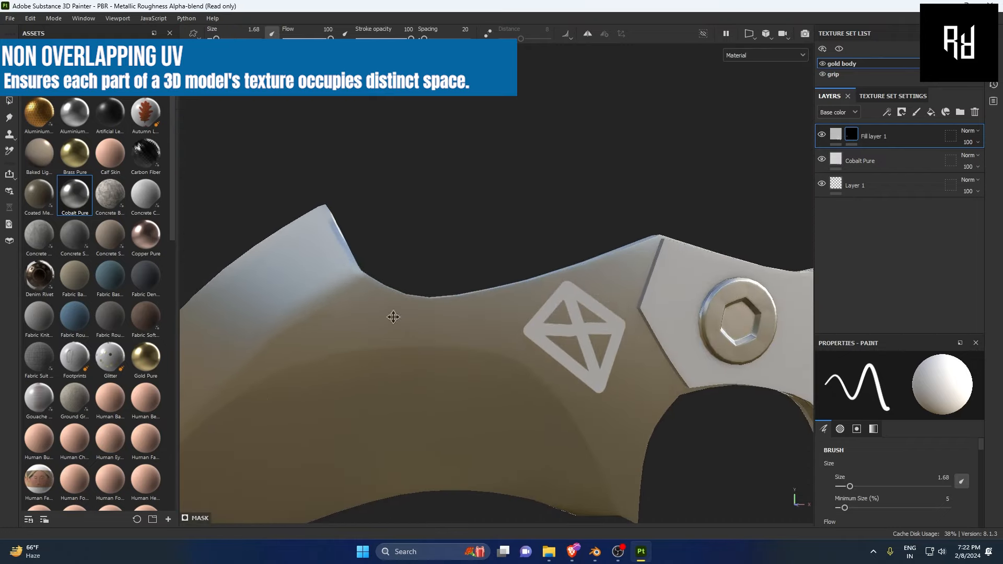
# Paint several curved strokes fanning out from one point across the blade, beside the four-sided mark.
pyautogui.moveTo(278, 370)
pyautogui.mouseDown()
pyautogui.moveTo(368, 357)
pyautogui.moveTo(538, 407)
pyautogui.mouseUp()
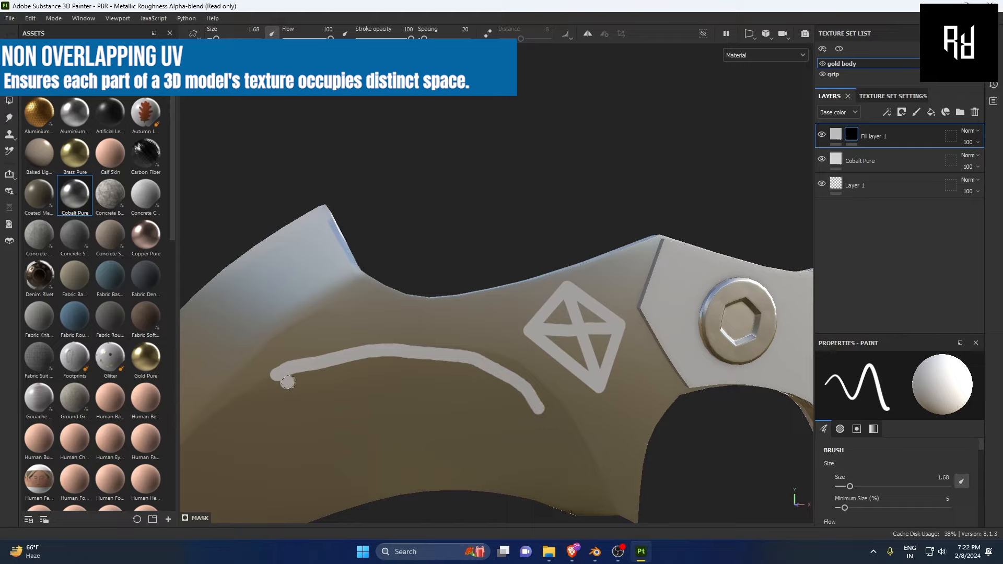
pyautogui.moveTo(288, 382)
pyautogui.mouseDown()
pyautogui.moveTo(475, 412)
pyautogui.moveTo(350, 441)
pyautogui.mouseUp()
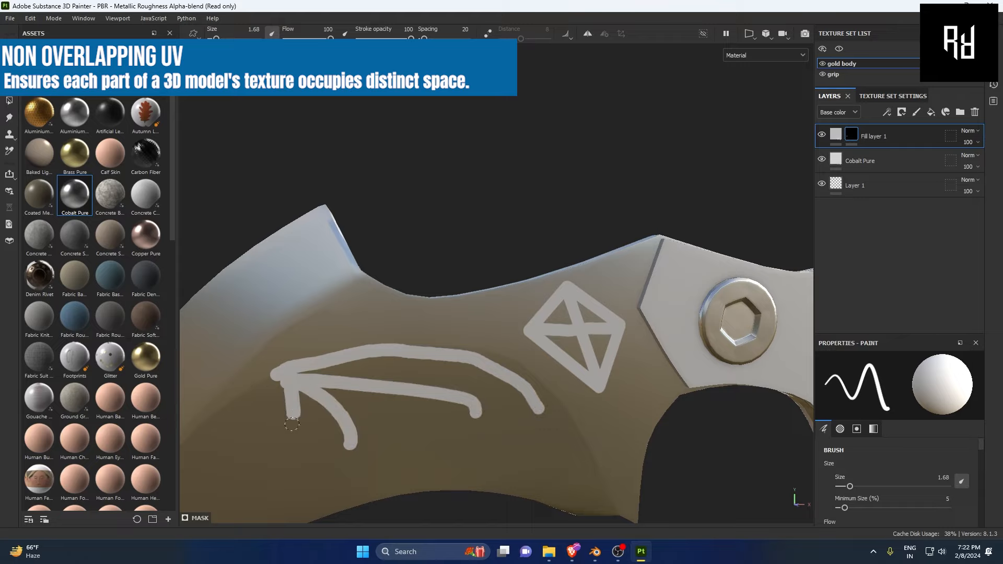
pyautogui.moveTo(291, 377)
pyautogui.keyDown('alt'); pyautogui.mouseDown()
pyautogui.moveTo(347, 316)
pyautogui.moveTo(539, 336)
pyautogui.moveTo(394, 320)
pyautogui.moveTo(515, 317)
pyautogui.moveTo(389, 327)
pyautogui.mouseUp(); pyautogui.keyUp('alt')
pyautogui.moveTo(508, 320); pyautogui.dragTo(409, 354)
pyautogui.moveTo(530, 315); pyautogui.dragTo(445, 394)
# Paint another set of branching strokes on the reverse side of the blade.
pyautogui.keyDown('alt'); pyautogui.moveTo(707, 244); pyautogui.dragTo(315, 249); pyautogui.keyUp('alt')
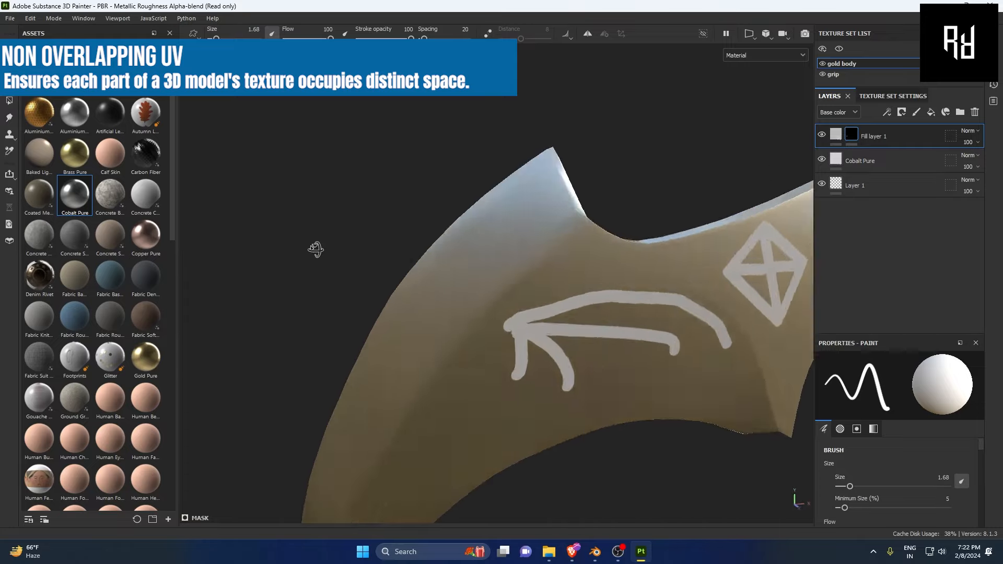
pyautogui.scroll(5, 326, 290)
pyautogui.moveTo(337, 288)
pyautogui.mouseDown()
pyautogui.moveTo(435, 212)
pyautogui.moveTo(272, 402)
pyautogui.mouseUp()
pyautogui.scroll(-3, 317, 299)
pyautogui.moveTo(302, 283)
pyautogui.keyDown('alt'); pyautogui.mouseDown()
pyautogui.moveTo(656, 287)
pyautogui.moveTo(509, 275)
pyautogui.mouseUp(); pyautogui.keyUp('alt')
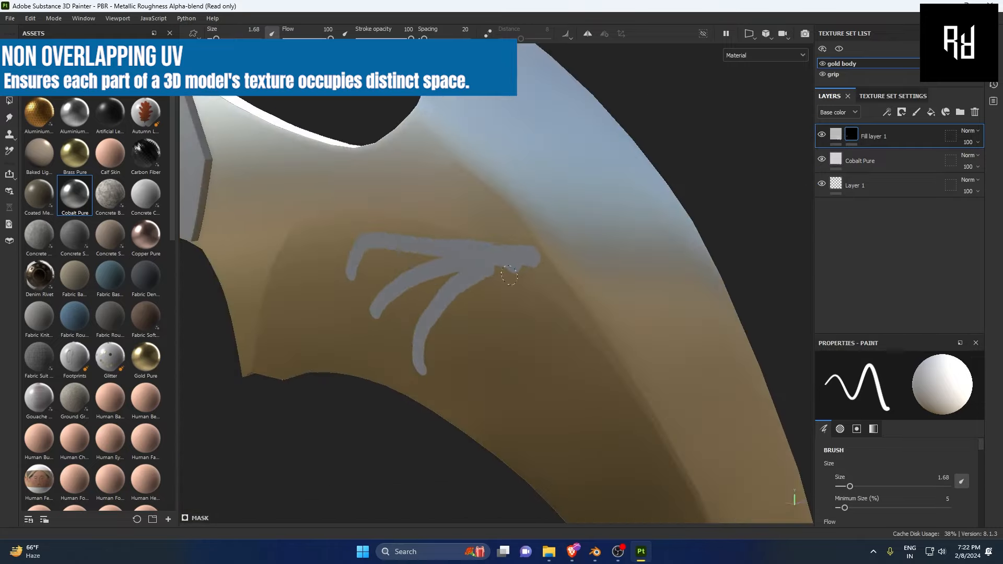
pyautogui.moveTo(411, 221)
pyautogui.mouseDown()
pyautogui.moveTo(532, 403)
pyautogui.moveTo(516, 418)
pyautogui.mouseUp()
# Paint a thick irregular patch on the finger ring where it meets the grip.
pyautogui.scroll(-5, 634, 313)
pyautogui.keyDown('alt'); pyautogui.moveTo(366, 318); pyautogui.dragTo(629, 334); pyautogui.keyUp('alt')
pyautogui.moveTo(629, 333)
pyautogui.keyDown('alt'); pyautogui.mouseDown(button='middle')
pyautogui.moveTo(413, 443)
pyautogui.moveTo(251, 444)
pyautogui.mouseUp(button='middle'); pyautogui.keyUp('alt')
pyautogui.keyDown('alt'); pyautogui.moveTo(574, 386); pyautogui.dragTo(512, 400); pyautogui.keyUp('alt')
pyautogui.scroll(5, 512, 399)
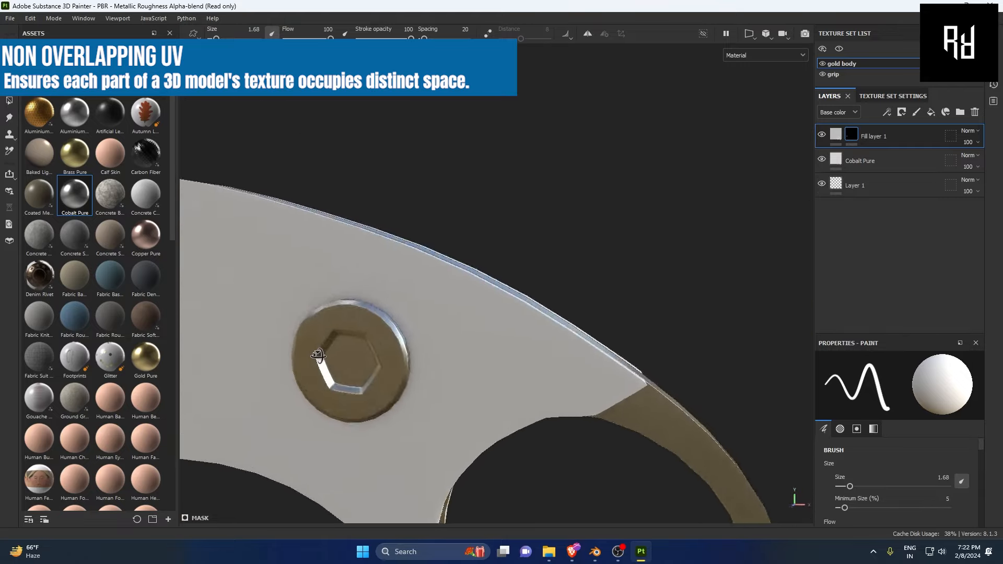
pyautogui.keyDown('alt'); pyautogui.moveTo(511, 400); pyautogui.dragTo(418, 233, button='middle'); pyautogui.keyUp('alt')
pyautogui.moveTo(551, 290)
pyautogui.mouseDown()
pyautogui.moveTo(660, 391)
pyautogui.moveTo(619, 368)
pyautogui.mouseUp()
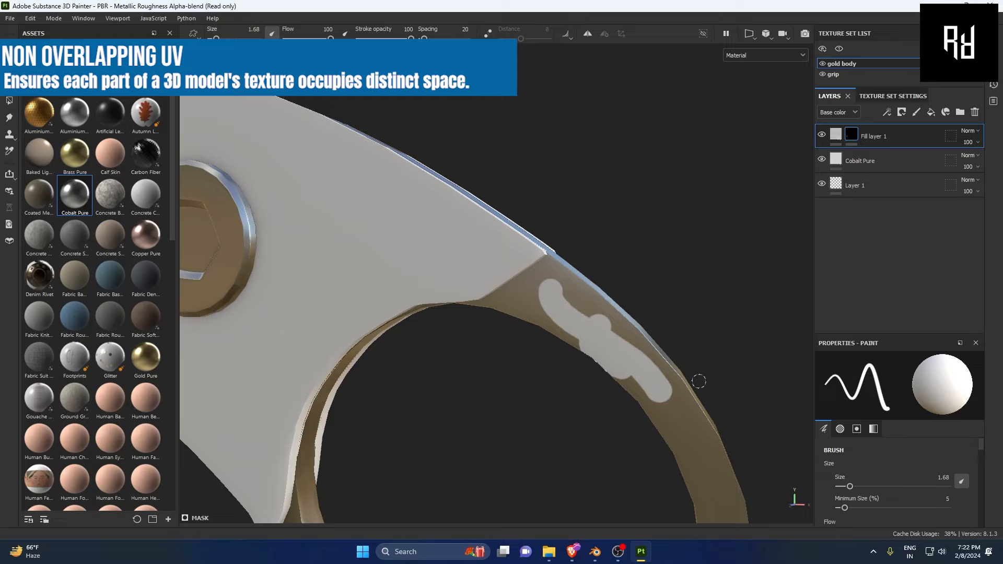
# Check both sides of the finger ring and blade for paint, and turn on symmetry for the brush.
pyautogui.scroll(-4, 674, 347)
pyautogui.keyDown('alt'); pyautogui.moveTo(678, 324); pyautogui.dragTo(270, 323); pyautogui.keyUp('alt')
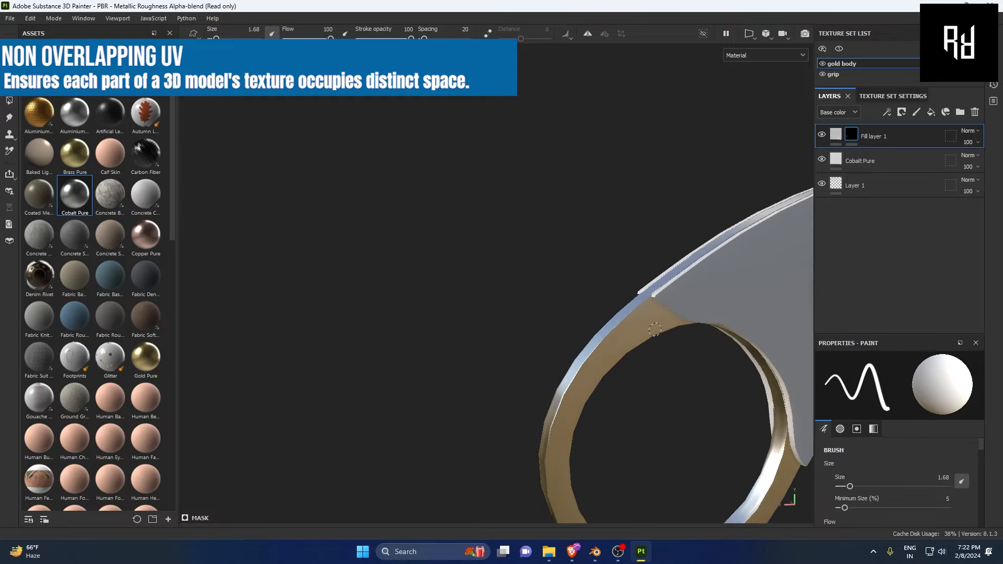
pyautogui.keyDown('alt'); pyautogui.moveTo(325, 340); pyautogui.dragTo(781, 340); pyautogui.keyUp('alt')
pyautogui.scroll(-3, 778, 340)
pyautogui.keyDown('alt'); pyautogui.moveTo(230, 339); pyautogui.dragTo(533, 306, button='middle'); pyautogui.keyUp('alt')
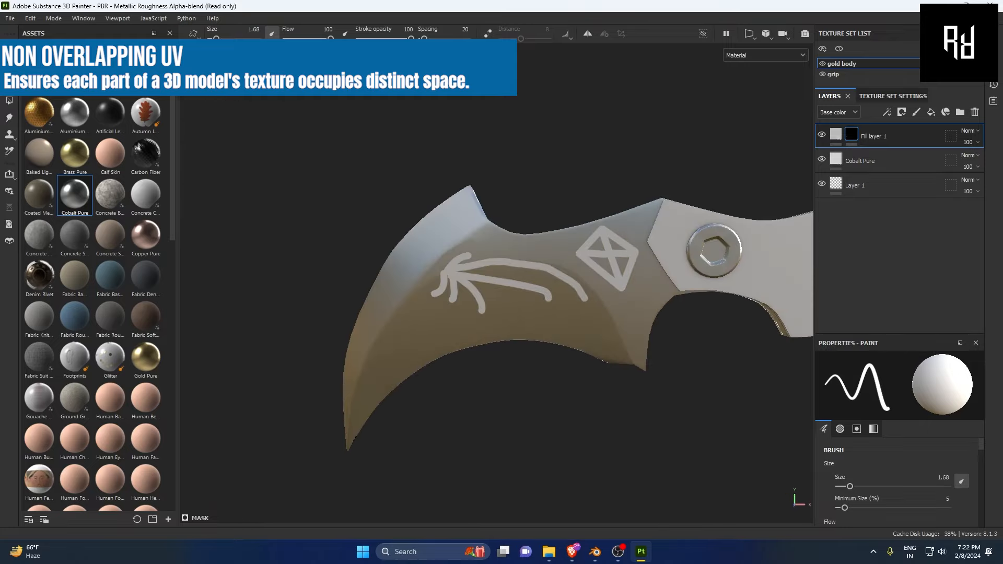
pyautogui.scroll(5, 533, 306)
pyautogui.click(589, 34)
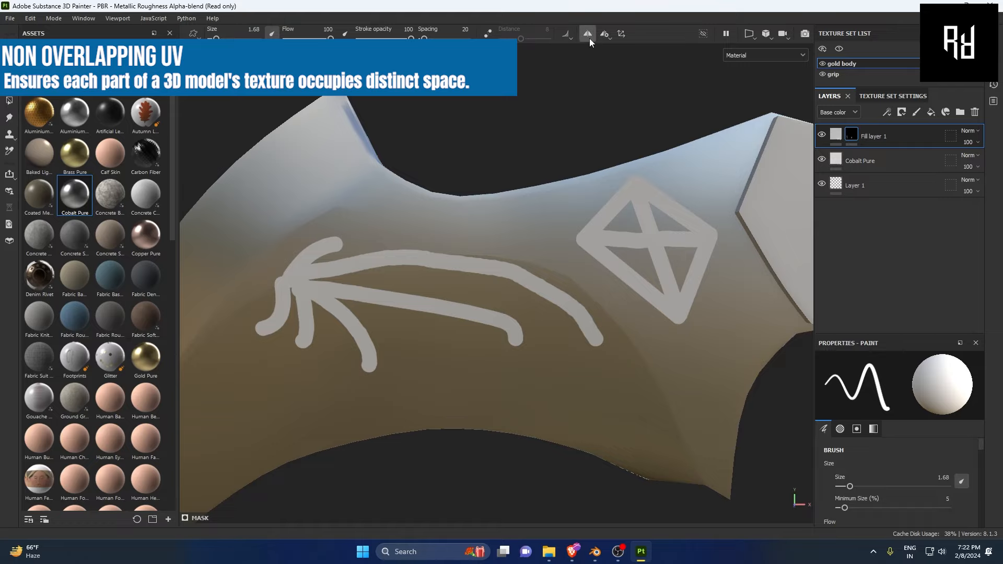
pyautogui.scroll(-6, 669, 312)
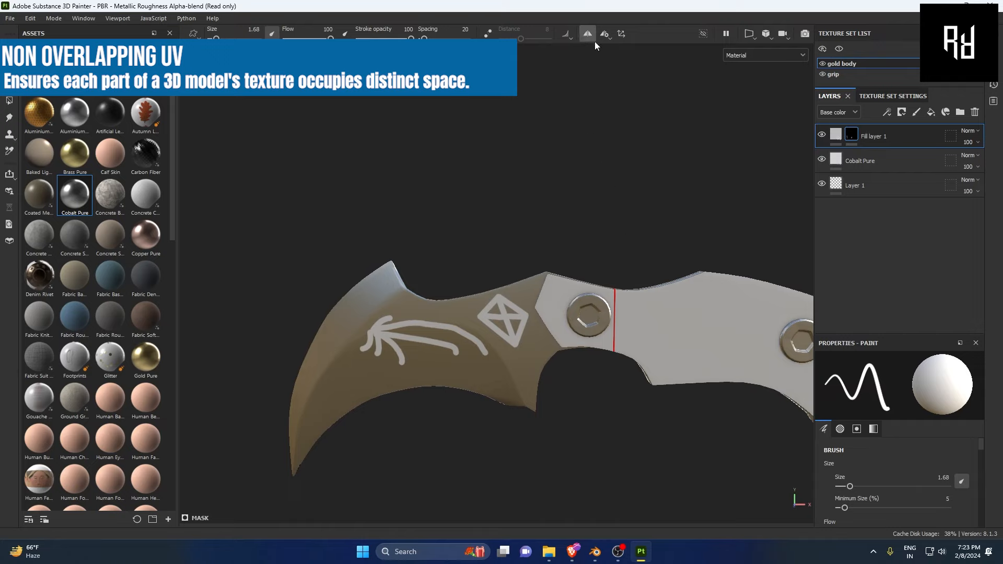
# Set the mirror symmetry to the Z axis and check its plane along the knife.
pyautogui.click(607, 38)
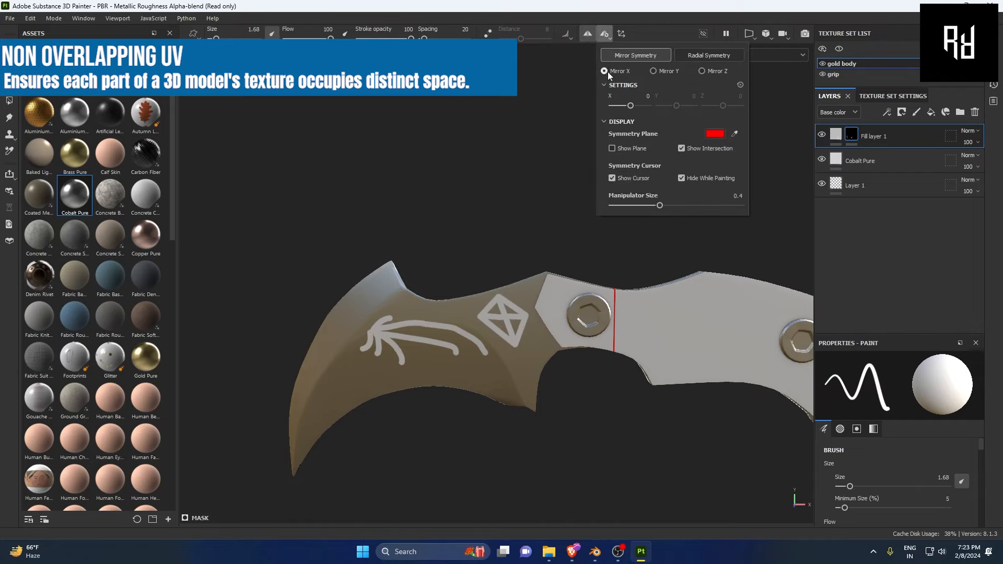
pyautogui.click(702, 71)
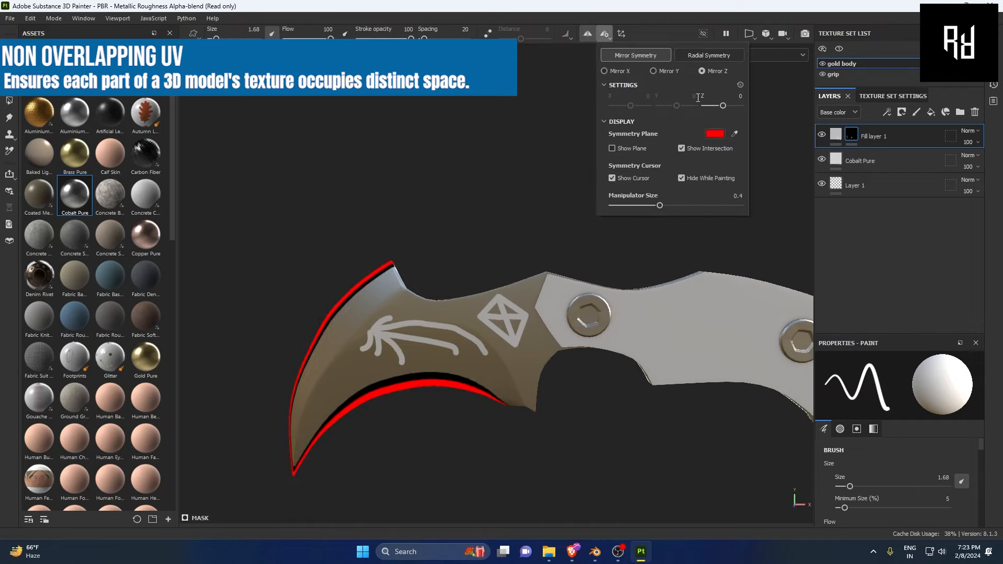
pyautogui.click(530, 174)
pyautogui.scroll(3, 470, 261)
pyautogui.scroll(-4, 443, 271)
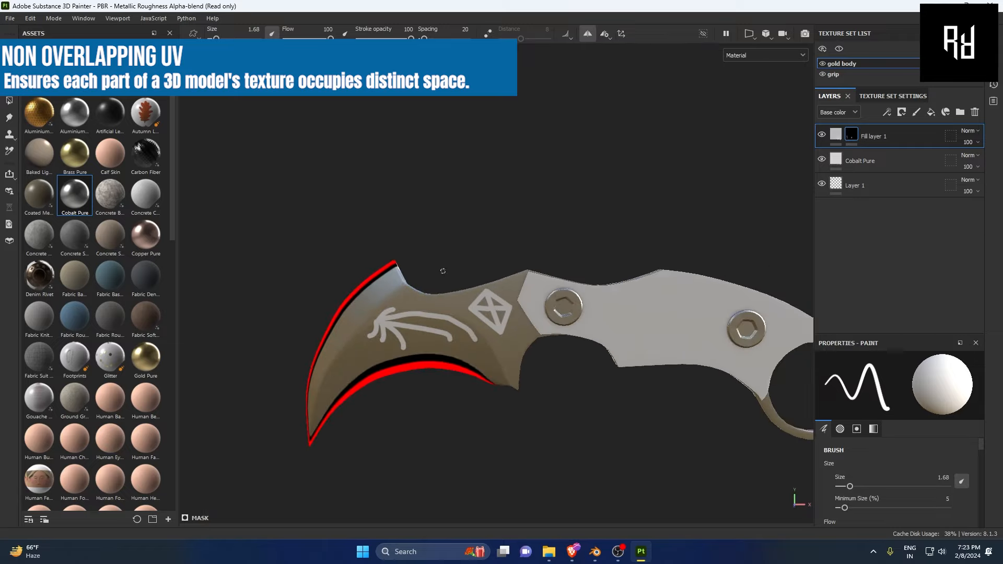
pyautogui.keyDown('alt'); pyautogui.moveTo(443, 272); pyautogui.dragTo(476, 242); pyautogui.keyUp('alt')
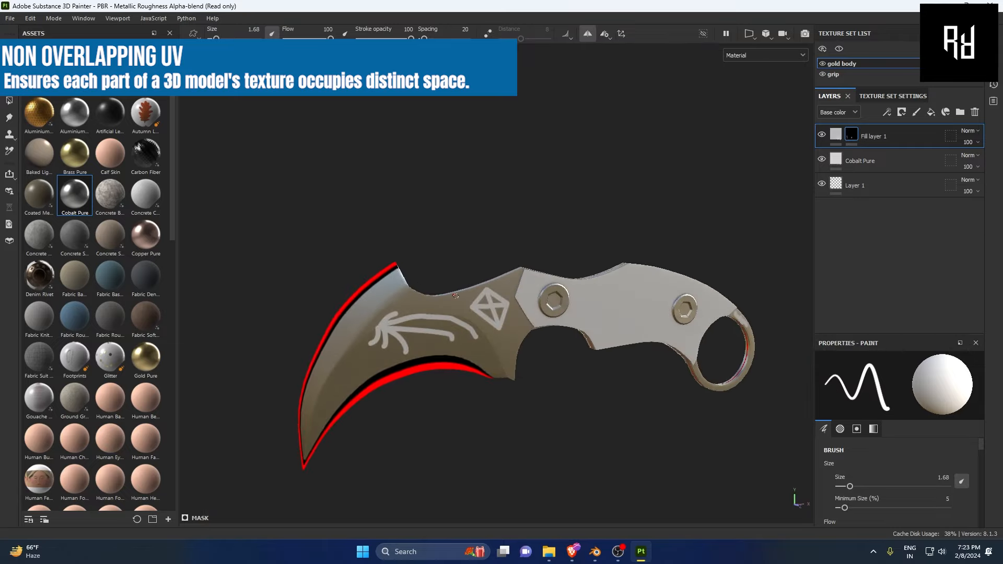
# Turn off brush symmetry and paint a short stroke on the blade between the diamond and the branching strokes.
pyautogui.keyDown('alt'); pyautogui.moveTo(448, 304); pyautogui.dragTo(368, 322); pyautogui.keyUp('alt')
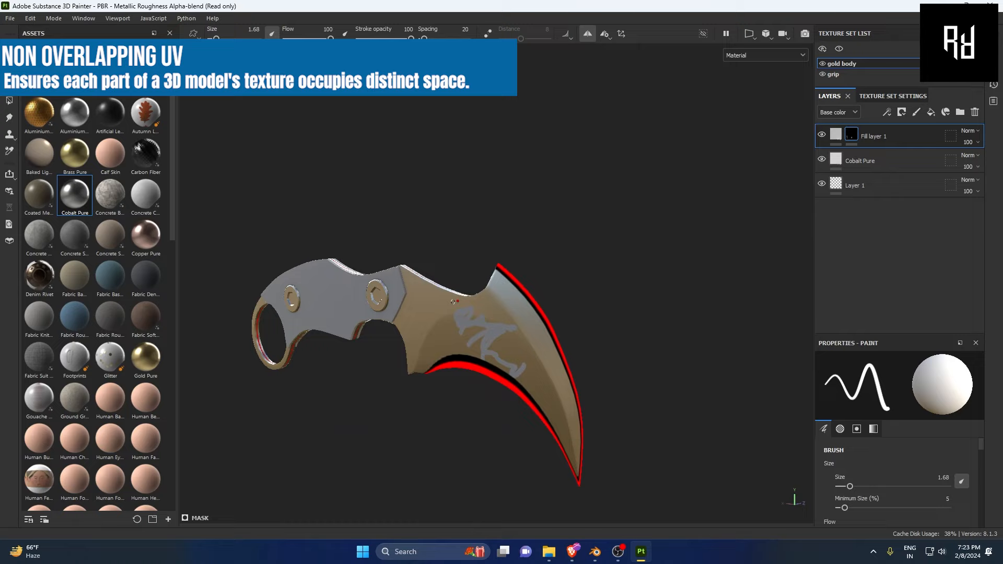
pyautogui.keyDown('alt'); pyautogui.moveTo(636, 245); pyautogui.dragTo(394, 257); pyautogui.keyUp('alt')
pyautogui.scroll(3, 307, 274)
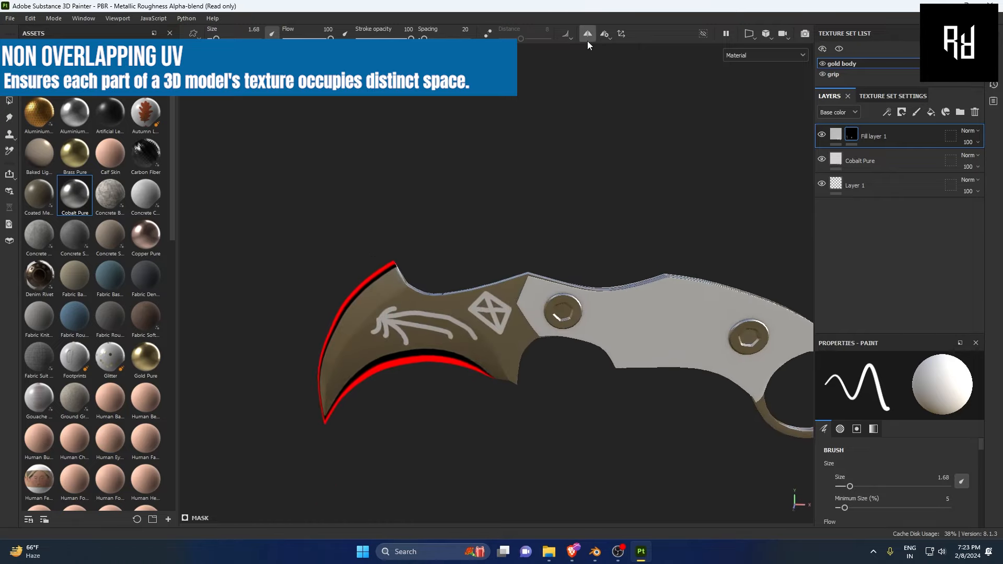
pyautogui.scroll(8, 459, 334)
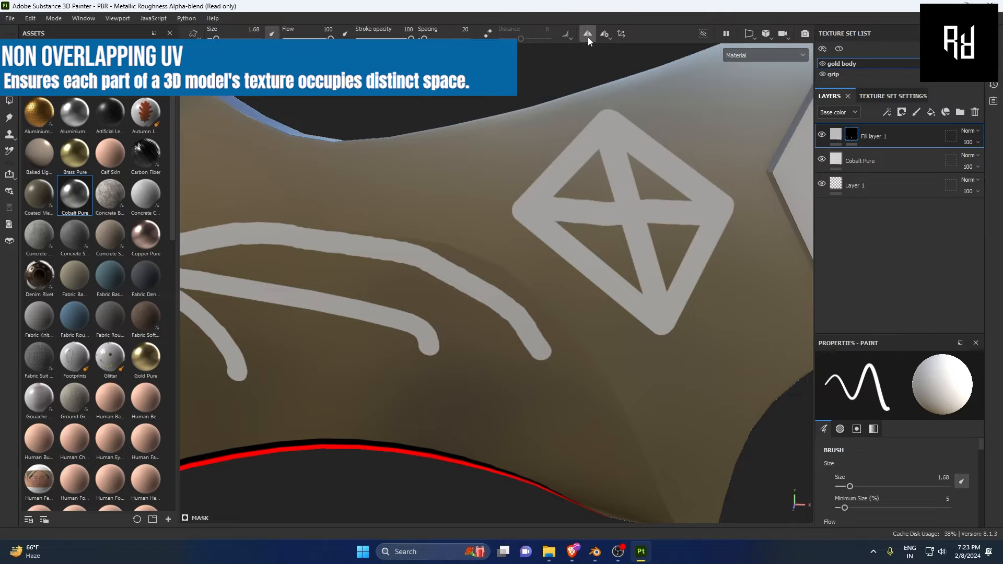
pyautogui.click(588, 35)
pyautogui.moveTo(485, 189); pyautogui.dragTo(427, 205)
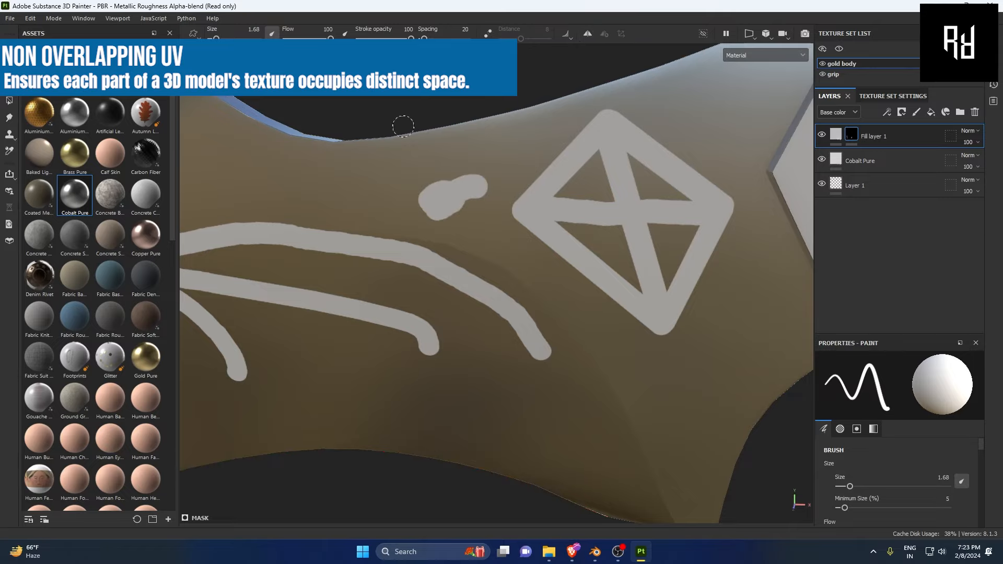
pyautogui.moveTo(403, 126)
pyautogui.keyDown('alt'); pyautogui.mouseDown()
pyautogui.moveTo(739, 134)
pyautogui.moveTo(459, 181)
pyautogui.moveTo(239, 141)
pyautogui.mouseUp(); pyautogui.keyUp('alt')
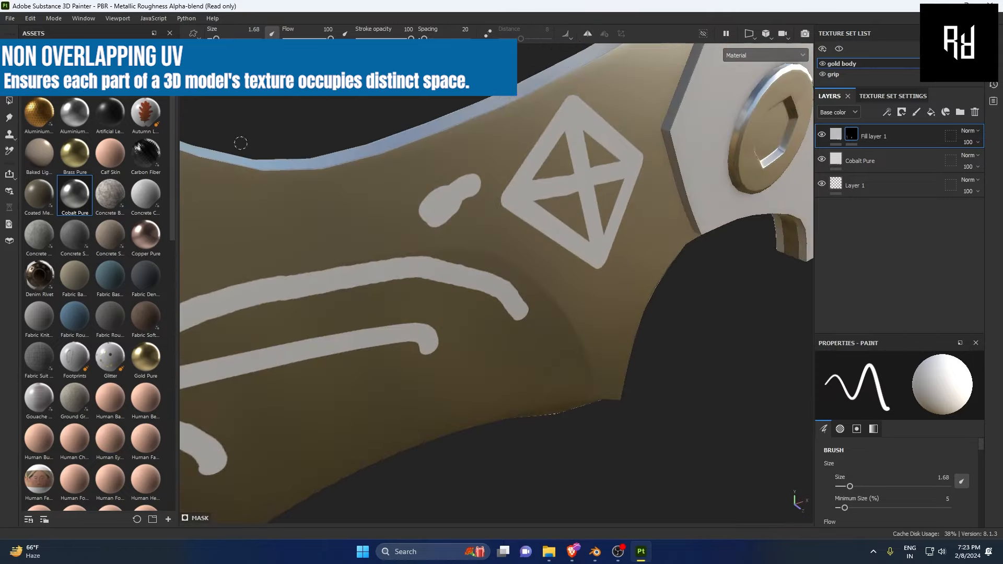
# Turn brush symmetry back on and paint a long bent stroke above the branching strokes, along the blade's spine side.
pyautogui.click(588, 35)
pyautogui.scroll(-3, 532, 288)
pyautogui.keyDown('alt'); pyautogui.moveTo(532, 288); pyautogui.dragTo(612, 289, button='middle'); pyautogui.keyUp('alt')
pyautogui.scroll(5, 613, 288)
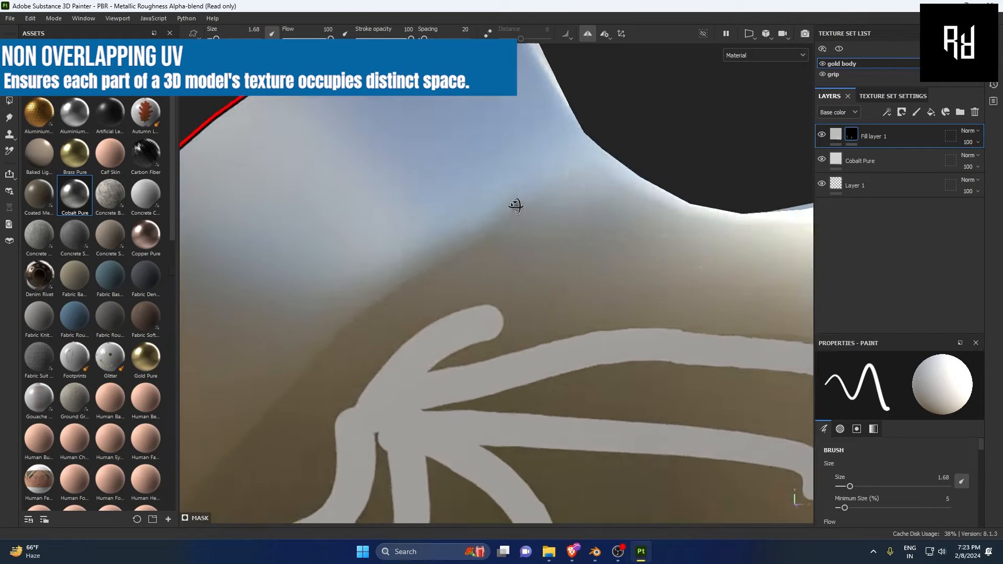
pyautogui.keyDown('alt'); pyautogui.moveTo(380, 336); pyautogui.dragTo(346, 343); pyautogui.keyUp('alt')
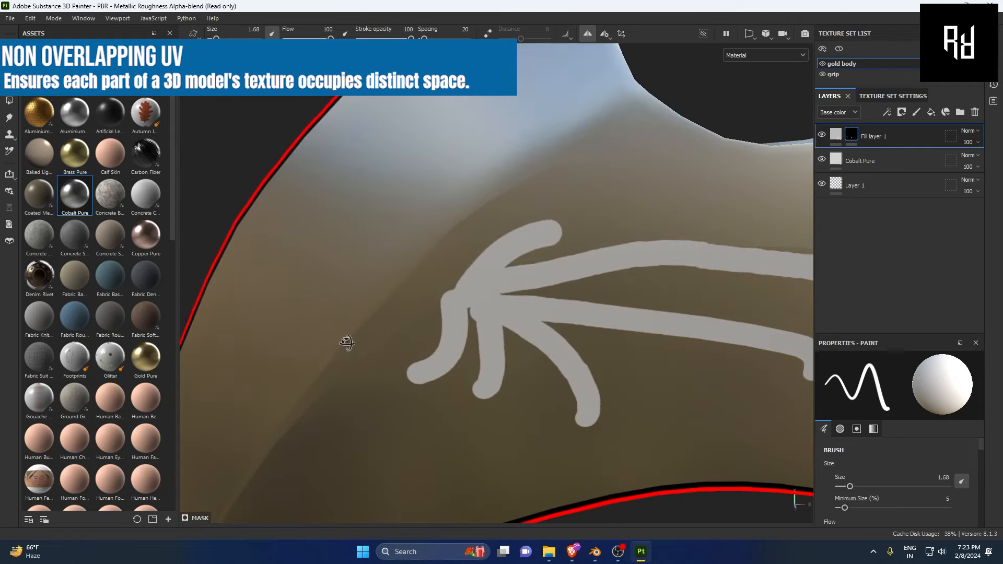
pyautogui.moveTo(289, 417)
pyautogui.mouseDown()
pyautogui.moveTo(443, 241)
pyautogui.moveTo(556, 165)
pyautogui.moveTo(619, 173)
pyautogui.moveTo(627, 203)
pyautogui.mouseUp()
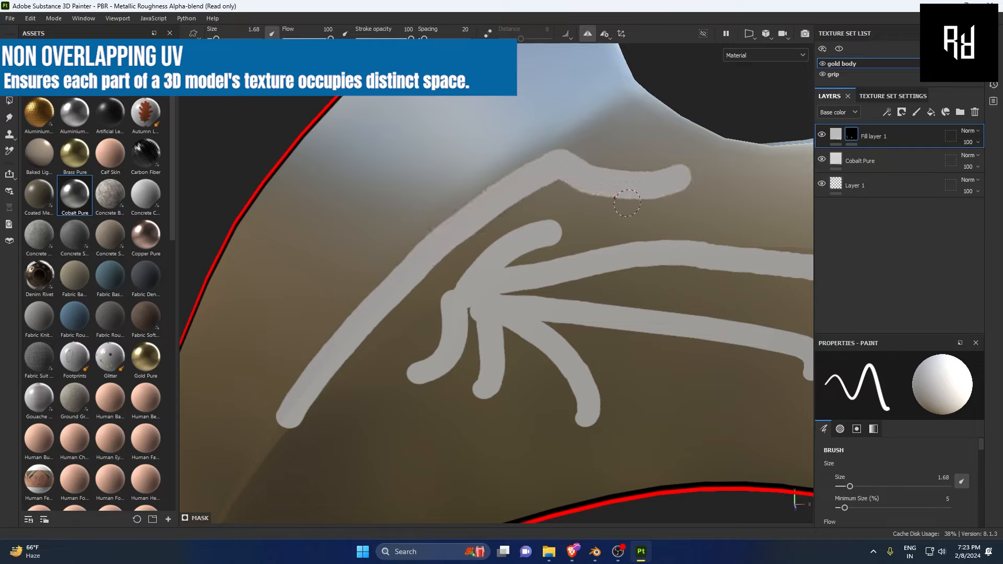
pyautogui.moveTo(329, 168); pyautogui.dragTo(327, 256)
pyautogui.moveTo(322, 204)
pyautogui.mouseDown()
pyautogui.moveTo(361, 140)
pyautogui.moveTo(376, 251)
pyautogui.moveTo(477, 148)
pyautogui.moveTo(505, 162)
pyautogui.mouseUp()
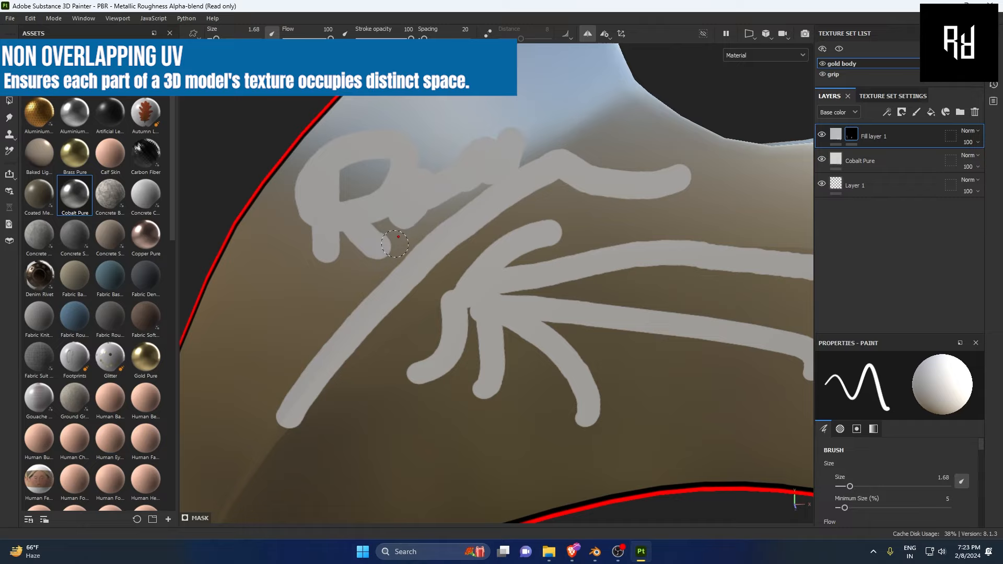
pyautogui.hotkey('ctrl', 'z')
pyautogui.hotkey('ctrl', 'z')
pyautogui.hotkey('ctrl', 'z')
# Reduce the brush size to 0.33 and paint a small handwritten signature between the long bent stroke and the blade's outer edge.
pyautogui.keyDown('ctrl'); pyautogui.moveTo(316, 188); pyautogui.dragTo(302, 188, button='right'); pyautogui.keyUp('ctrl')
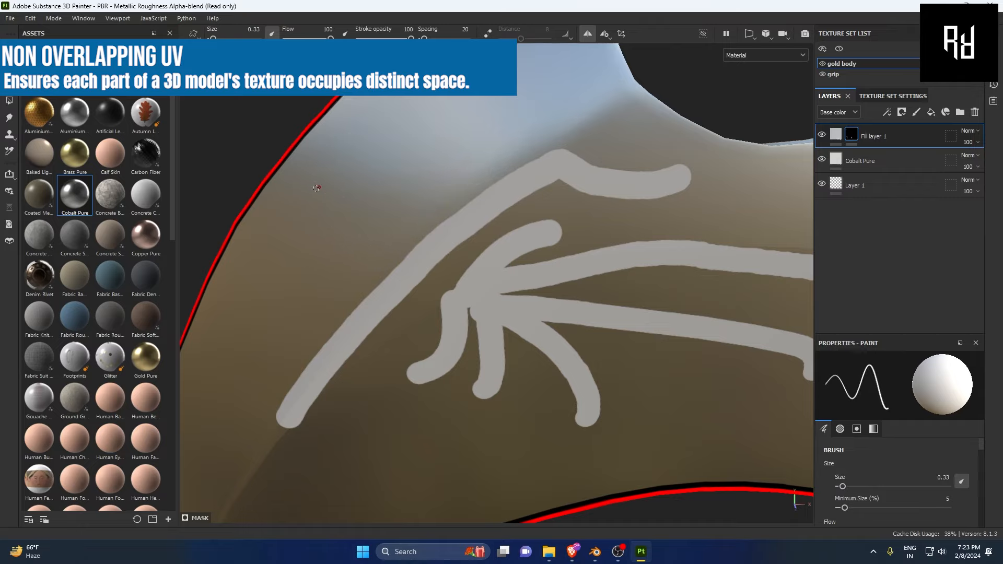
pyautogui.moveTo(316, 178); pyautogui.dragTo(314, 228)
pyautogui.moveTo(292, 203); pyautogui.dragTo(366, 223)
pyautogui.moveTo(372, 201)
pyautogui.mouseDown()
pyautogui.moveTo(411, 218)
pyautogui.moveTo(403, 245)
pyautogui.mouseUp()
pyautogui.click(411, 185)
pyautogui.click(414, 167)
# Examine the reverse side of the blade for the mirrored signature and long stroke.
pyautogui.scroll(-3, 334, 224)
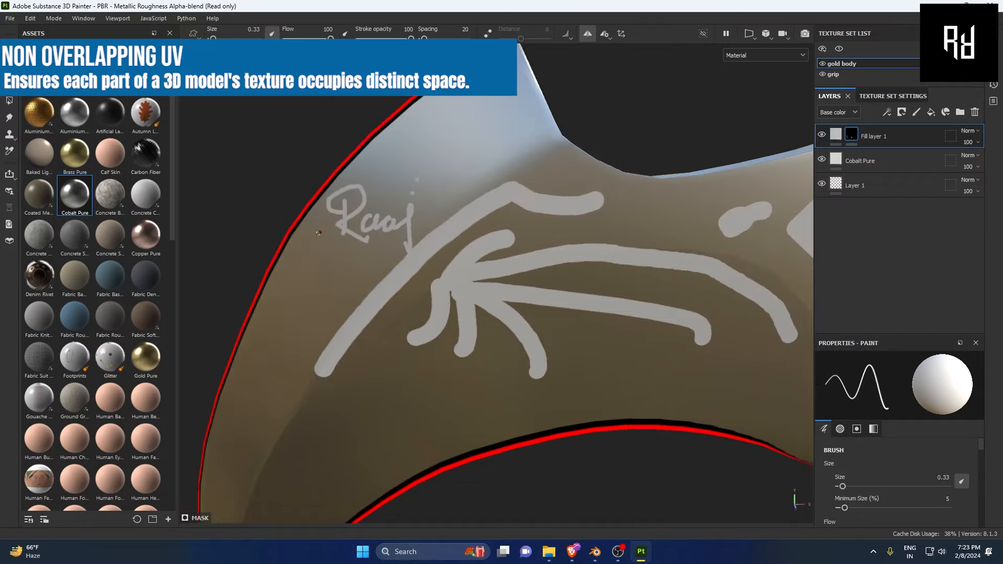
pyautogui.moveTo(321, 228)
pyautogui.keyDown('alt'); pyautogui.mouseDown()
pyautogui.moveTo(373, 255)
pyautogui.moveTo(421, 201)
pyautogui.mouseUp(); pyautogui.keyUp('alt')
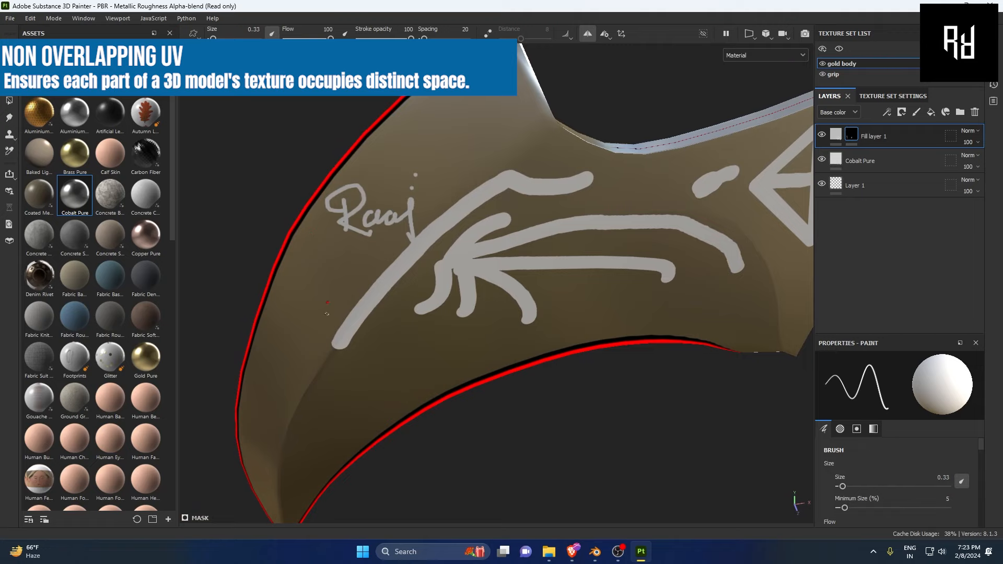
pyautogui.scroll(-3, 448, 257)
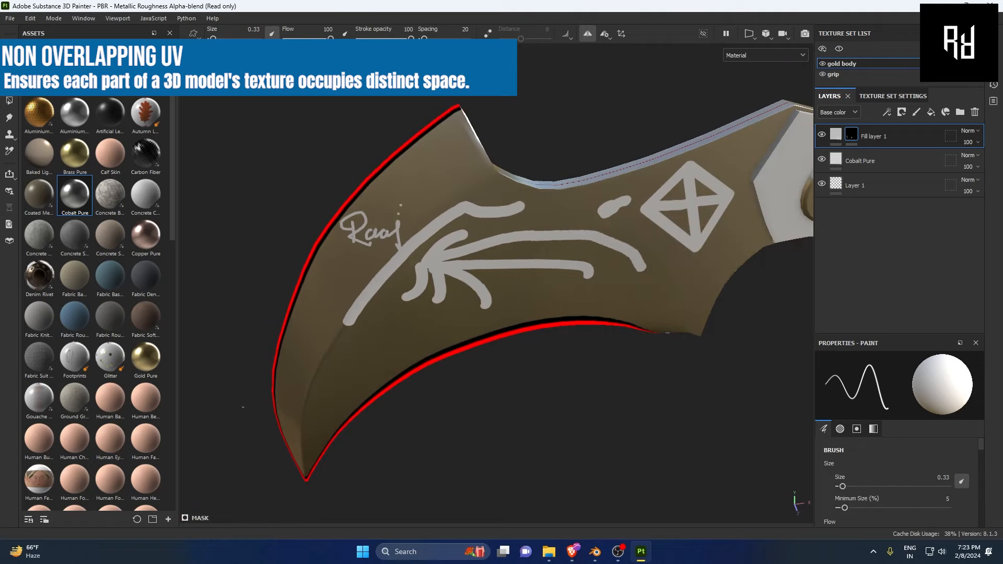
pyautogui.moveTo(625, 320)
pyautogui.keyDown('alt'); pyautogui.mouseDown()
pyautogui.moveTo(588, 349)
pyautogui.moveTo(686, 406)
pyautogui.mouseUp(); pyautogui.keyUp('alt')
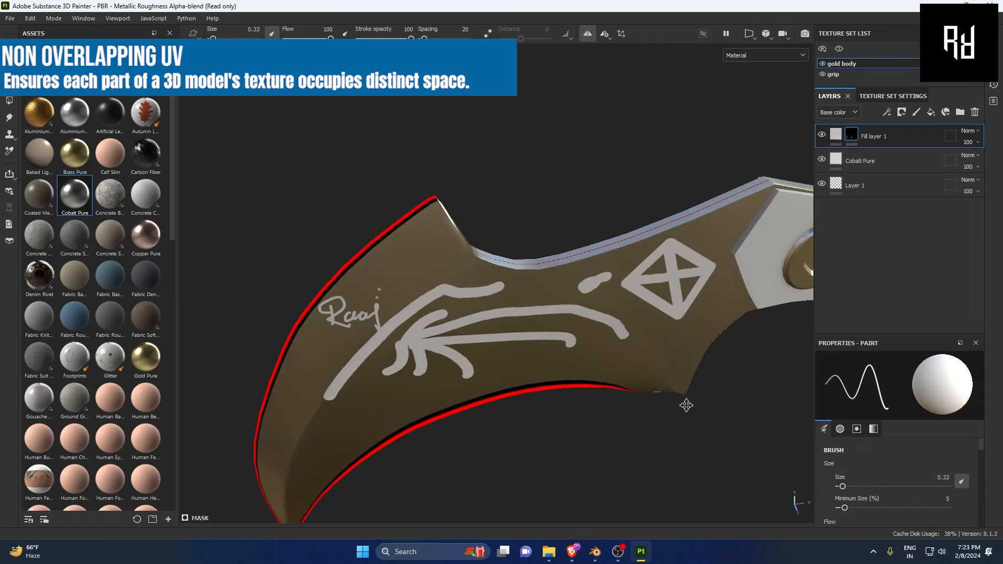
pyautogui.moveTo(287, 234)
pyautogui.keyDown('alt'); pyautogui.mouseDown()
pyautogui.moveTo(418, 230)
pyautogui.moveTo(487, 244)
pyautogui.moveTo(285, 261)
pyautogui.moveTo(311, 325)
pyautogui.moveTo(294, 310)
pyautogui.moveTo(436, 277)
pyautogui.moveTo(649, 197)
pyautogui.mouseUp(); pyautogui.keyUp('alt')
pyautogui.keyDown('alt'); pyautogui.moveTo(359, 277); pyautogui.dragTo(498, 255, button='middle'); pyautogui.keyUp('alt')
pyautogui.keyDown('alt'); pyautogui.moveTo(498, 255); pyautogui.dragTo(474, 289); pyautogui.keyUp('alt')
pyautogui.scroll(-4, 474, 289)
pyautogui.scroll(8, 470, 290)
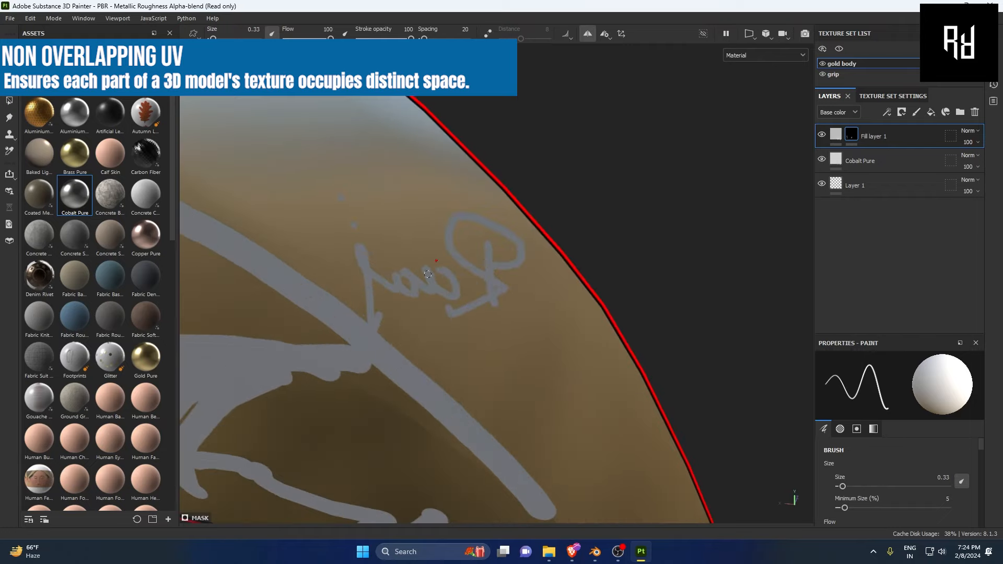
pyautogui.press('alt')
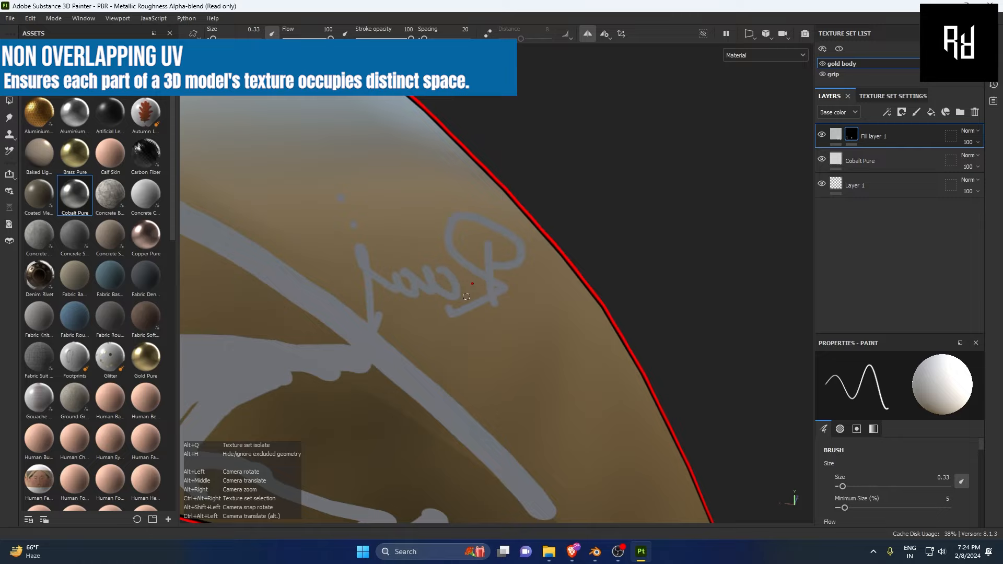
# Paint thin crossing lines and a curved stroke with symmetry on, at the lower corner of the blade near the grip.
pyautogui.scroll(-3, 589, 204)
pyautogui.keyDown('alt'); pyautogui.moveTo(716, 226); pyautogui.dragTo(314, 249); pyautogui.keyUp('alt')
pyautogui.scroll(-3, 488, 223)
pyautogui.keyDown('alt'); pyautogui.moveTo(721, 224); pyautogui.dragTo(376, 258, button='middle'); pyautogui.keyUp('alt')
pyautogui.keyDown('alt'); pyautogui.moveTo(475, 264); pyautogui.dragTo(422, 218); pyautogui.keyUp('alt')
pyautogui.scroll(-3, 436, 350)
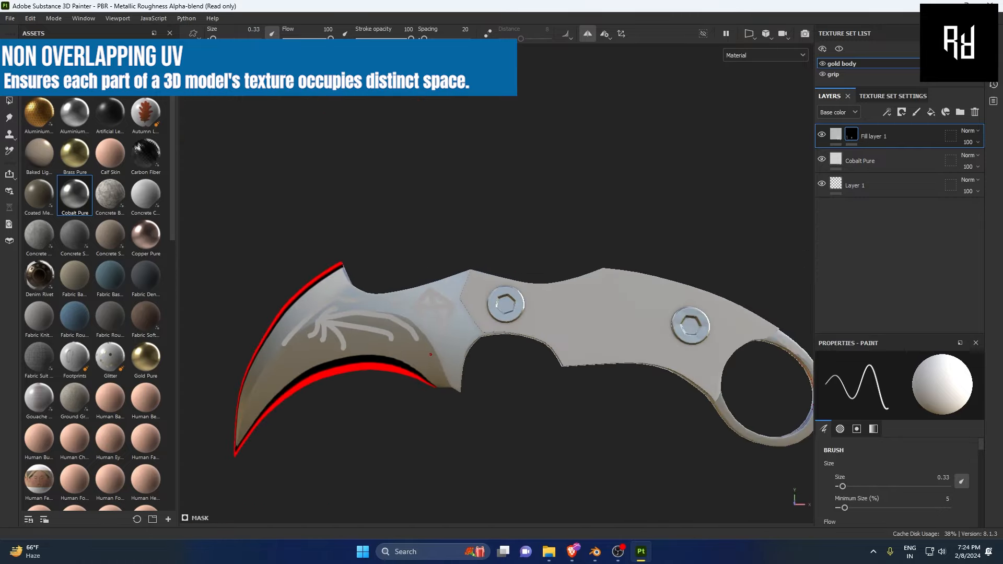
pyautogui.scroll(4, 441, 367)
pyautogui.scroll(3, 441, 367)
pyautogui.moveTo(340, 270); pyautogui.dragTo(460, 398)
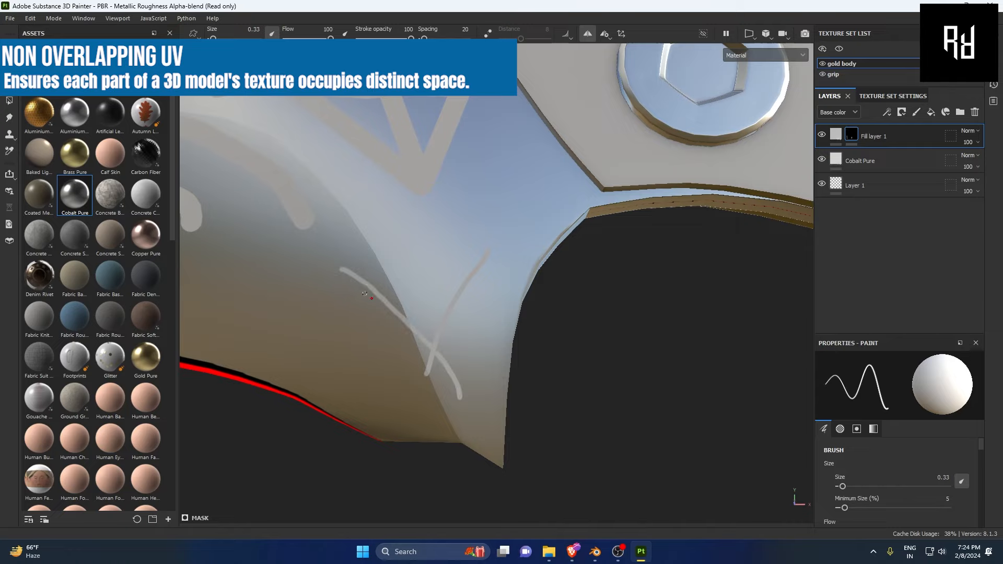
pyautogui.moveTo(369, 293); pyautogui.dragTo(464, 388)
pyautogui.moveTo(505, 256); pyautogui.dragTo(338, 375)
pyautogui.moveTo(418, 247); pyautogui.dragTo(328, 361)
pyautogui.moveTo(289, 300); pyautogui.dragTo(391, 381)
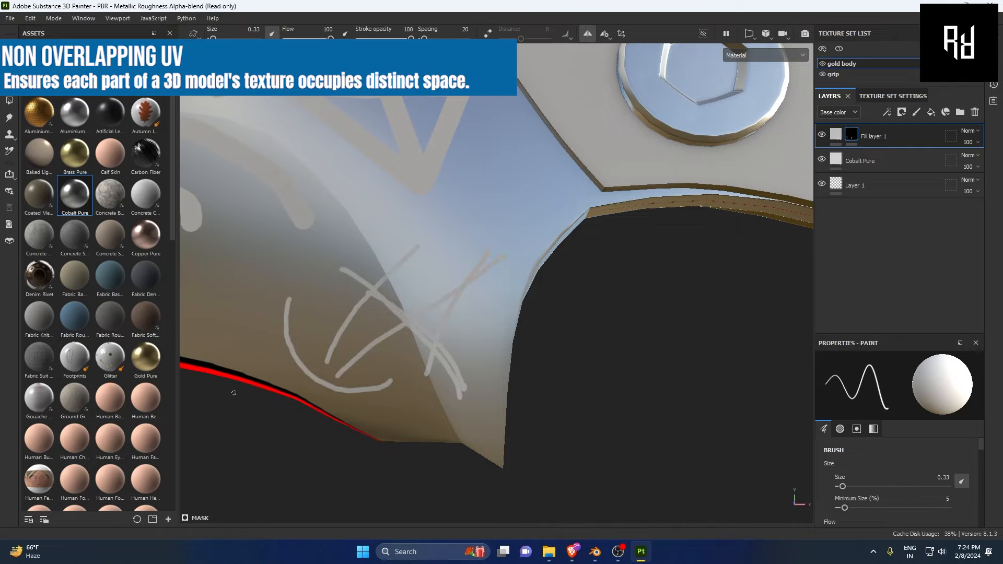
# Turn off symmetry, set the brush size to 6.3 and paint a large patch over the mirrored thin lines on the reverse side.
pyautogui.scroll(-2, 337, 387)
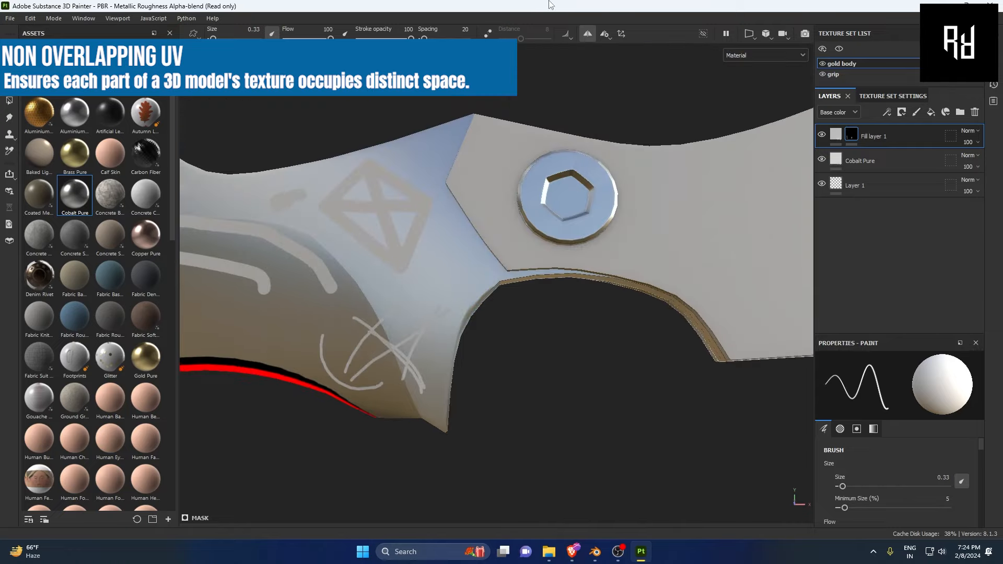
pyautogui.keyDown('alt'); pyautogui.moveTo(361, 428); pyautogui.dragTo(342, 444); pyautogui.keyUp('alt')
pyautogui.moveTo(298, 399)
pyautogui.keyDown('alt'); pyautogui.mouseDown()
pyautogui.moveTo(653, 401)
pyautogui.moveTo(255, 302)
pyautogui.mouseUp(); pyautogui.keyUp('alt')
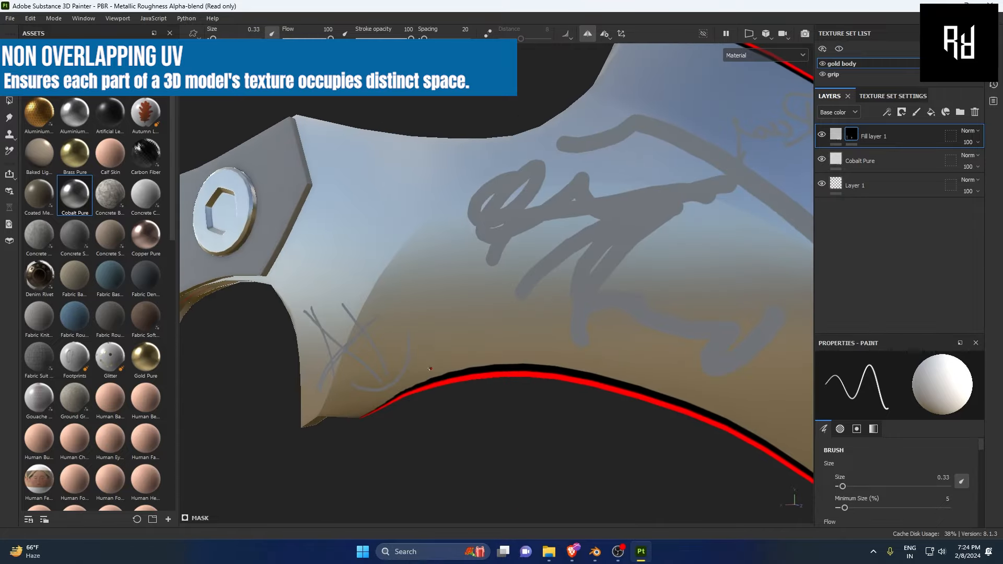
pyautogui.keyDown('alt'); pyautogui.moveTo(360, 325); pyautogui.dragTo(418, 272); pyautogui.keyUp('alt')
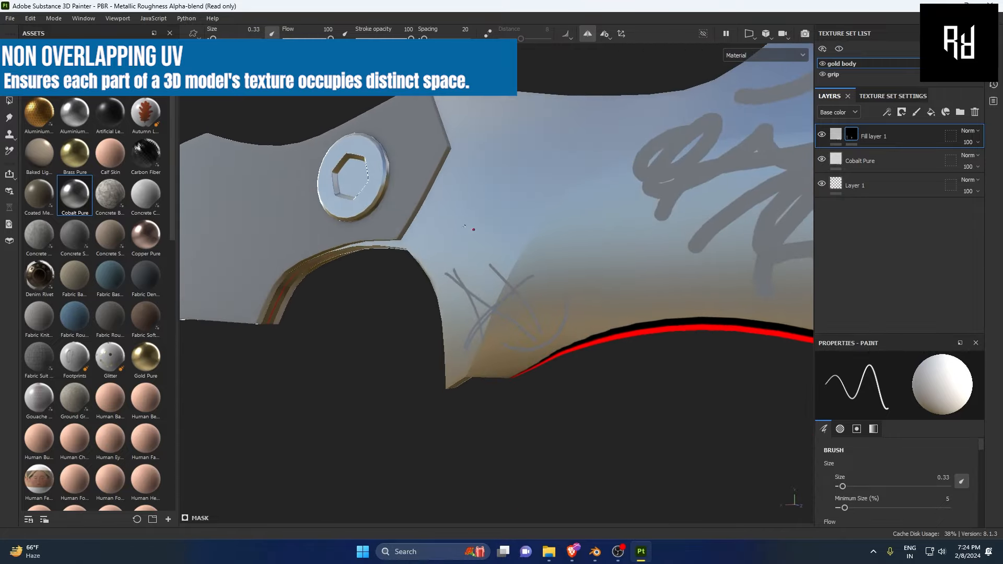
pyautogui.click(588, 34)
pyautogui.keyDown('alt'); pyautogui.moveTo(529, 230); pyautogui.dragTo(483, 322, button='middle'); pyautogui.keyUp('alt')
pyautogui.keyDown('ctrl'); pyautogui.moveTo(453, 264); pyautogui.dragTo(485, 264, button='right'); pyautogui.keyUp('ctrl')
pyautogui.moveTo(459, 243)
pyautogui.mouseDown()
pyautogui.moveTo(456, 255)
pyautogui.moveTo(413, 272)
pyautogui.moveTo(470, 324)
pyautogui.moveTo(434, 314)
pyautogui.moveTo(438, 332)
pyautogui.moveTo(407, 313)
pyautogui.moveTo(512, 391)
pyautogui.mouseUp()
# Compare both sides of the blade to see where the large patch was painted.
pyautogui.moveTo(512, 427)
pyautogui.keyDown('alt'); pyautogui.mouseDown()
pyautogui.moveTo(284, 410)
pyautogui.moveTo(235, 392)
pyautogui.mouseUp(); pyautogui.keyUp('alt')
pyautogui.keyDown('alt'); pyautogui.moveTo(346, 358); pyautogui.dragTo(300, 339); pyautogui.keyUp('alt')
pyautogui.moveTo(457, 148)
pyautogui.keyDown('alt'); pyautogui.mouseDown()
pyautogui.moveTo(401, 225)
pyautogui.moveTo(448, 224)
pyautogui.moveTo(475, 186)
pyautogui.moveTo(266, 240)
pyautogui.moveTo(571, 219)
pyautogui.moveTo(500, 131)
pyautogui.mouseUp(); pyautogui.keyUp('alt')
pyautogui.keyDown('alt'); pyautogui.moveTo(606, 144); pyautogui.dragTo(523, 118); pyautogui.keyUp('alt')
pyautogui.scroll(-5, 380, 290)
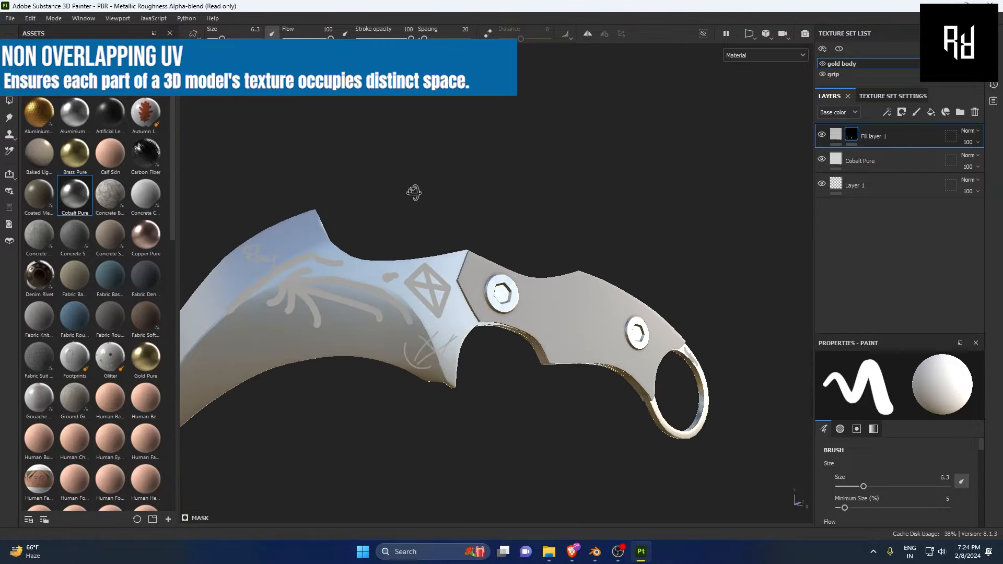
pyautogui.keyDown('alt'); pyautogui.moveTo(414, 194); pyautogui.dragTo(389, 143); pyautogui.keyUp('alt')
pyautogui.scroll(-3, 379, 250)
pyautogui.scroll(5, 387, 250)
pyautogui.keyDown('alt'); pyautogui.moveTo(352, 188); pyautogui.dragTo(575, 245); pyautogui.keyUp('alt')
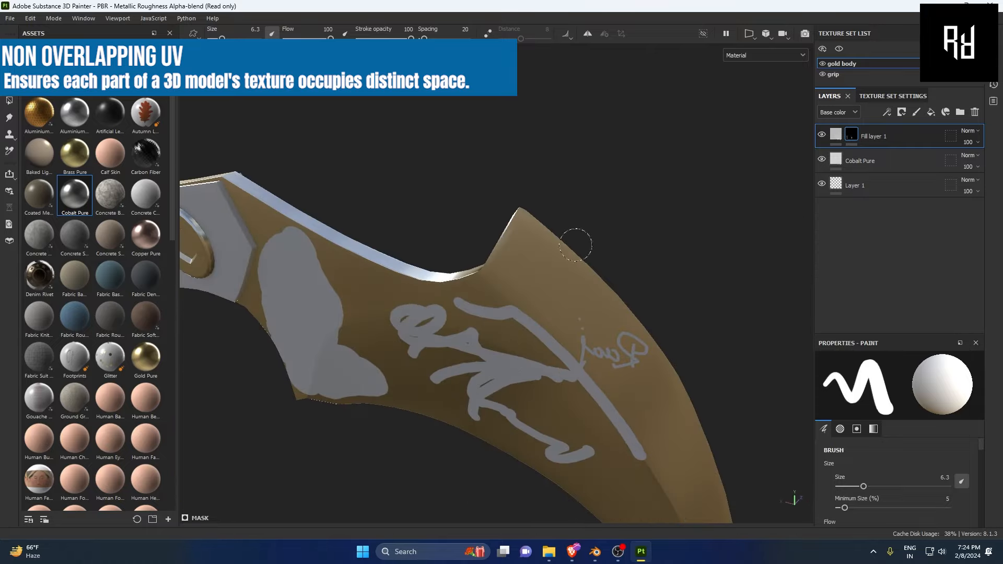
pyautogui.keyDown('alt'); pyautogui.moveTo(544, 186); pyautogui.dragTo(224, 187); pyautogui.keyUp('alt')
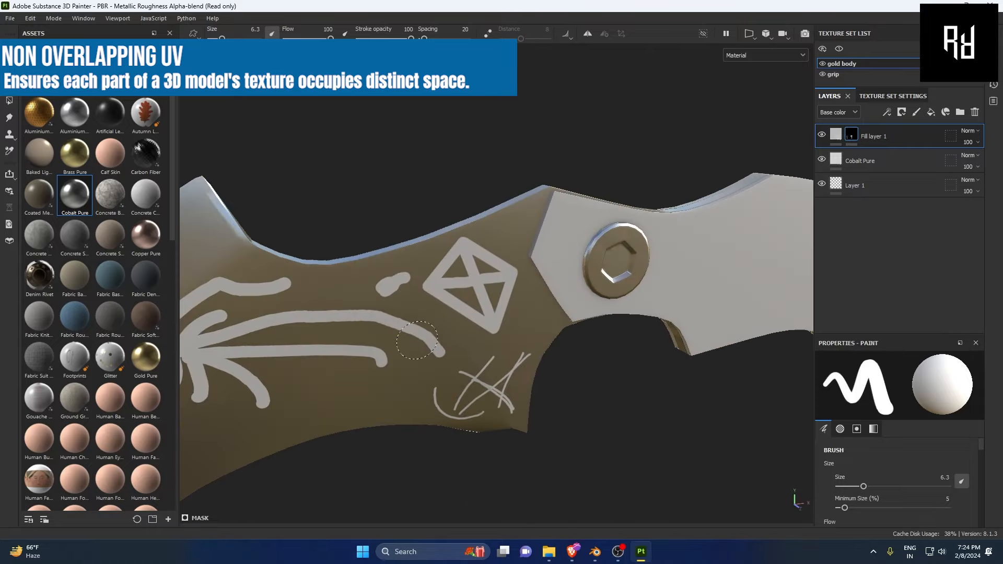
# Set the brush size to 14.52, paint a broad patch over the front side's branching strokes and check the reverse side.
pyautogui.keyDown('ctrl'); pyautogui.moveTo(347, 327); pyautogui.dragTo(377, 331, button='right'); pyautogui.keyUp('ctrl')
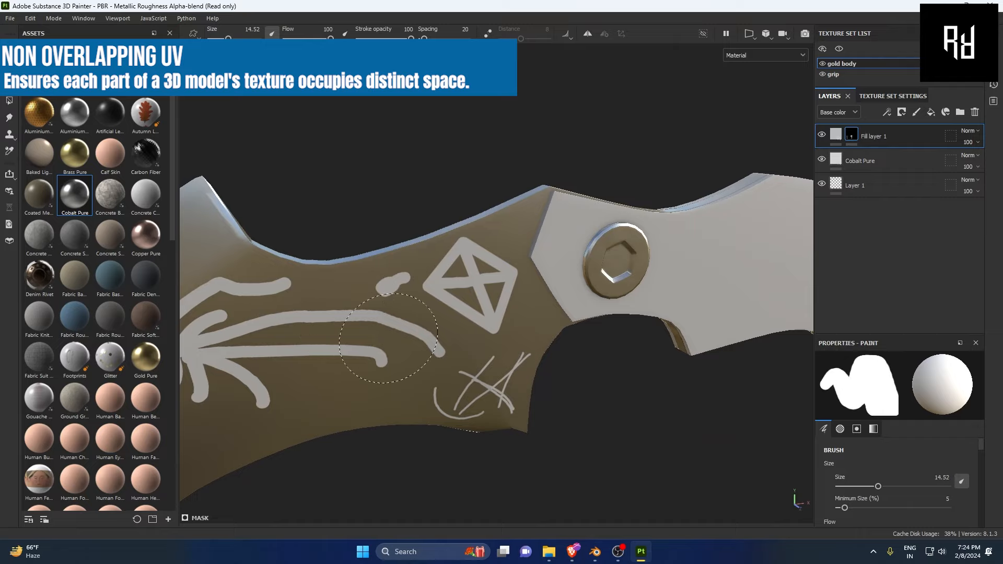
pyautogui.moveTo(447, 321)
pyautogui.mouseDown()
pyautogui.moveTo(475, 357)
pyautogui.moveTo(220, 334)
pyautogui.mouseUp()
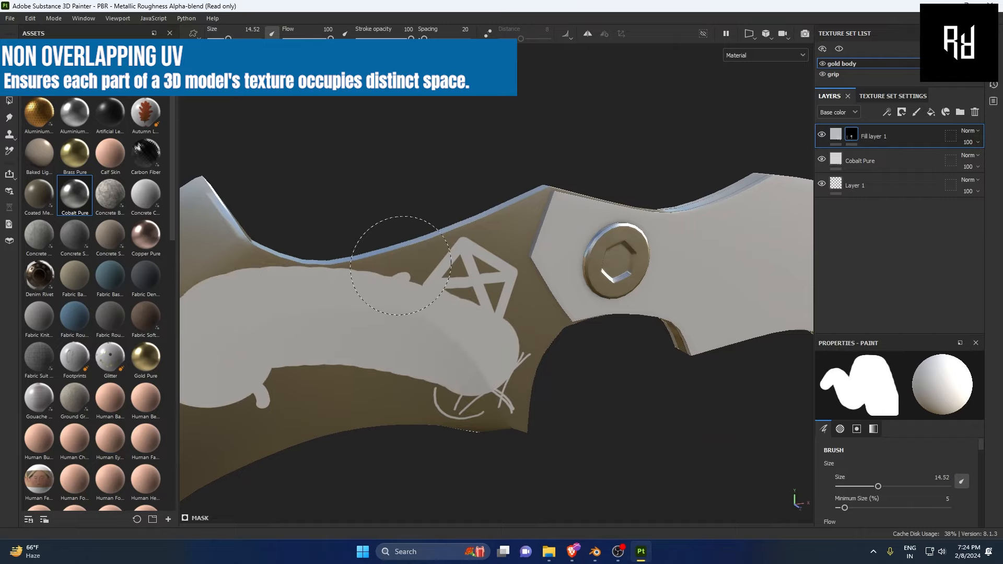
pyautogui.keyDown('alt'); pyautogui.moveTo(297, 190); pyautogui.dragTo(384, 139); pyautogui.keyUp('alt')
pyautogui.moveTo(461, 301)
pyautogui.mouseDown()
pyautogui.moveTo(340, 296)
pyautogui.moveTo(332, 328)
pyautogui.mouseUp()
pyautogui.keyDown('alt'); pyautogui.moveTo(421, 131); pyautogui.dragTo(750, 198); pyautogui.keyUp('alt')
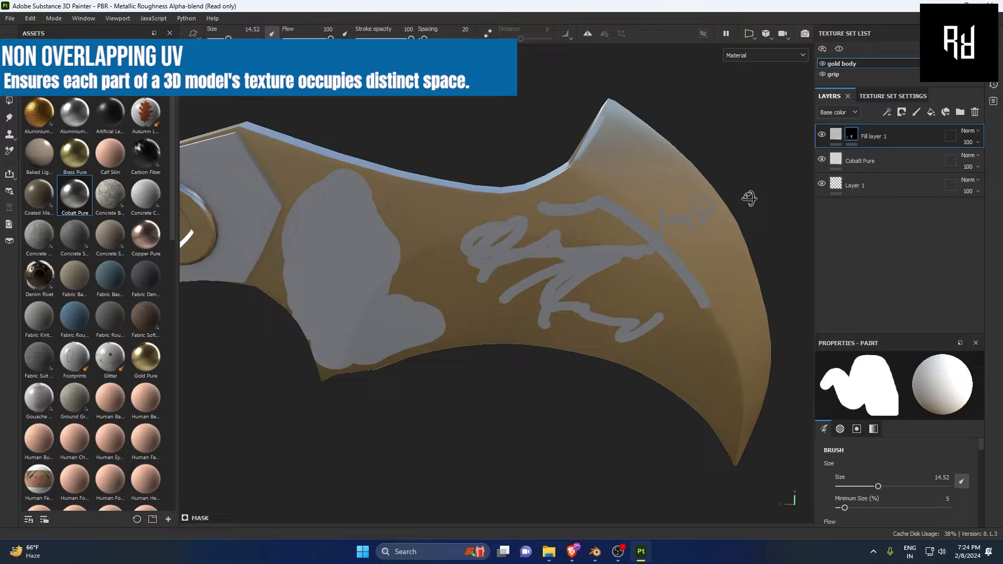
pyautogui.moveTo(492, 134)
pyautogui.keyDown('alt'); pyautogui.mouseDown()
pyautogui.moveTo(257, 172)
pyautogui.moveTo(145, 156)
pyautogui.moveTo(354, 108)
pyautogui.moveTo(130, 88)
pyautogui.mouseUp(); pyautogui.keyUp('alt')
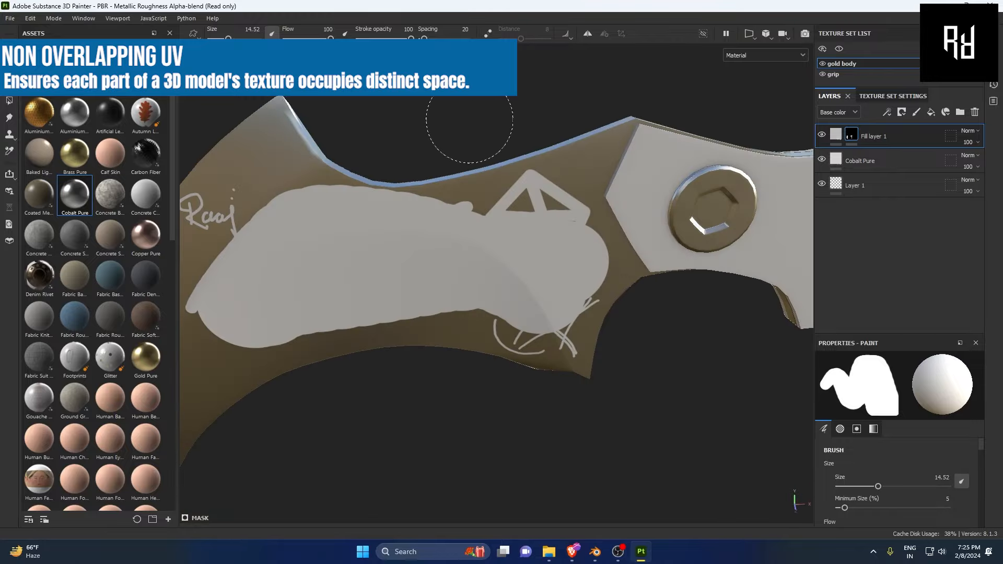
pyautogui.keyDown('alt'); pyautogui.moveTo(470, 123); pyautogui.dragTo(436, 182); pyautogui.keyUp('alt')
pyautogui.scroll(-3, 441, 307)
pyautogui.scroll(5, 403, 336)
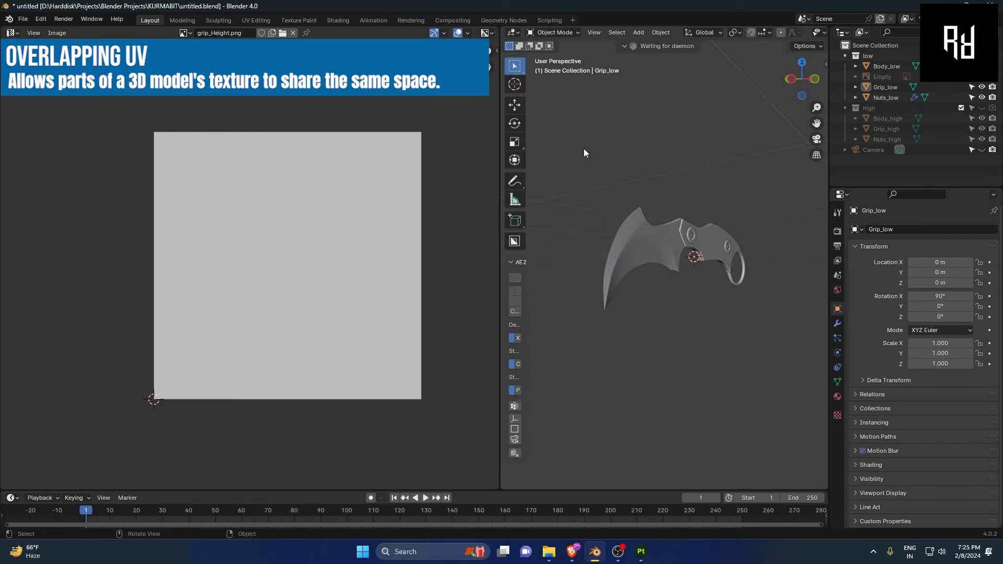
# Switch to Blender, select the low-poly body, grip and nuts, and enter Edit Mode to display their UVs.
pyautogui.moveTo(584, 149); pyautogui.dragTo(775, 350)
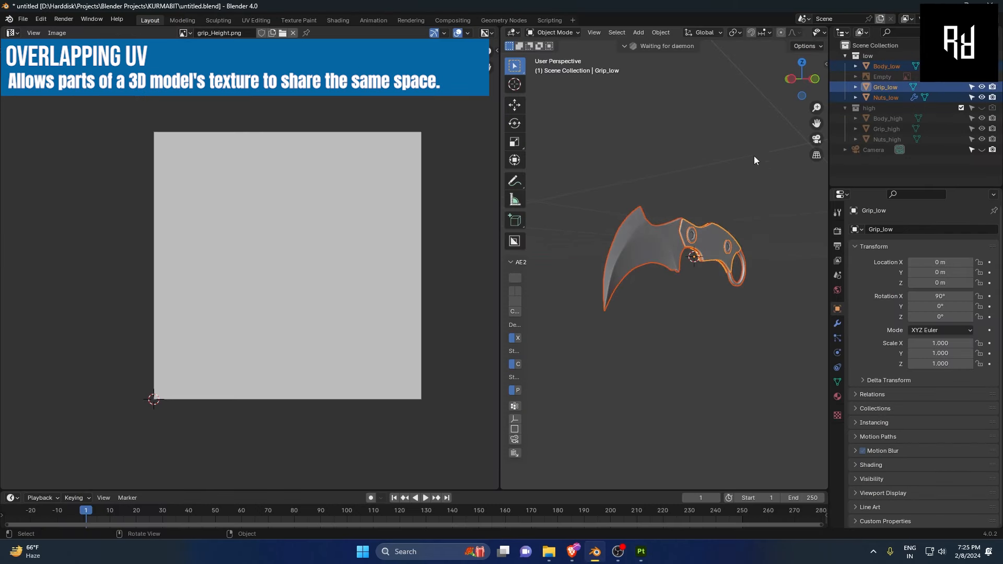
pyautogui.moveTo(754, 156); pyautogui.dragTo(544, 333)
pyautogui.press('Tab')
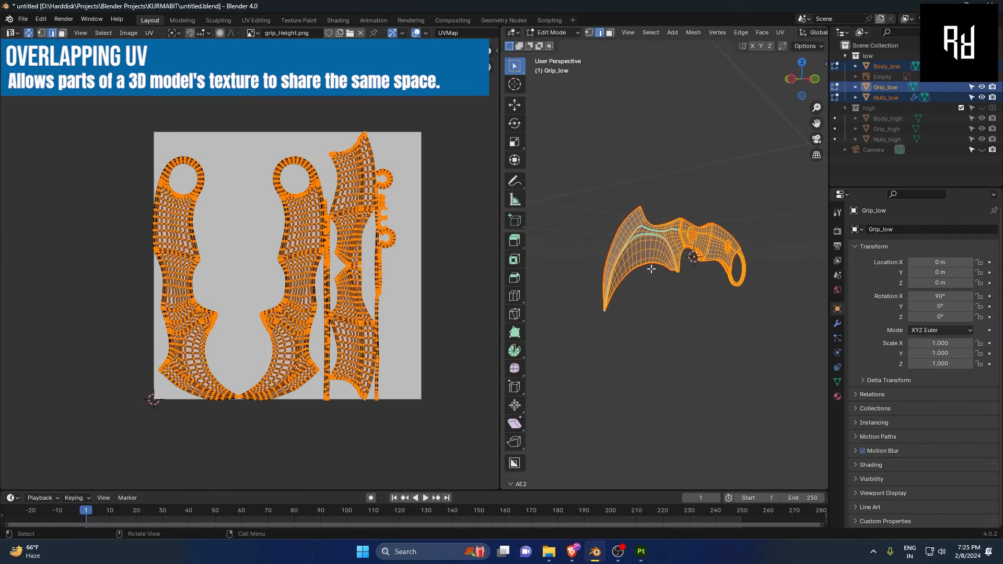
# Examine the UV islands of the whole knife alongside its mesh and the marked edges on the blade.
pyautogui.moveTo(671, 275); pyautogui.dragTo(742, 395, button='middle')
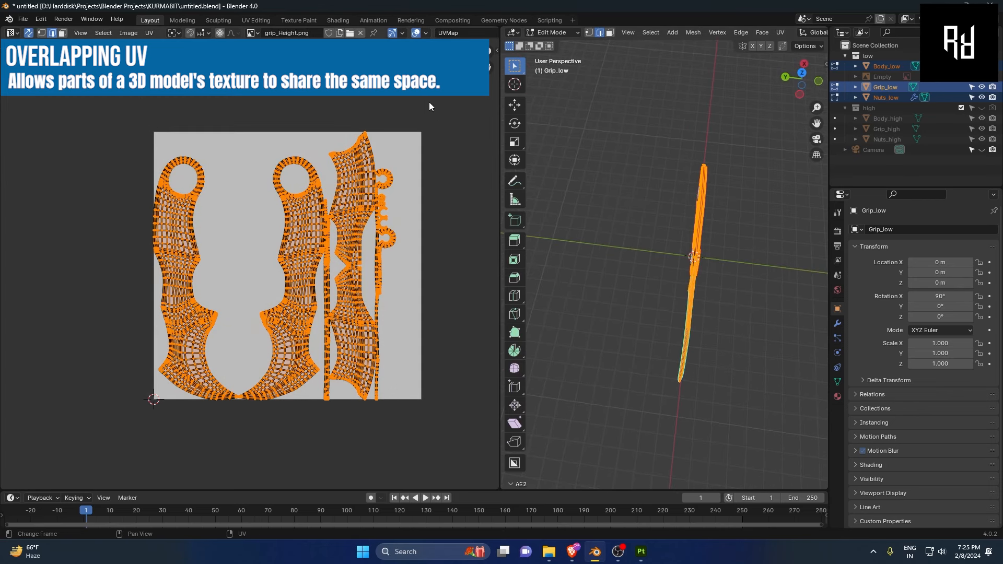
pyautogui.moveTo(108, 78); pyautogui.dragTo(481, 473)
pyautogui.scroll(3, 380, 328)
pyautogui.scroll(-7, 380, 328)
pyautogui.scroll(7, 640, 322)
pyautogui.moveTo(640, 322); pyautogui.dragTo(665, 282, button='middle')
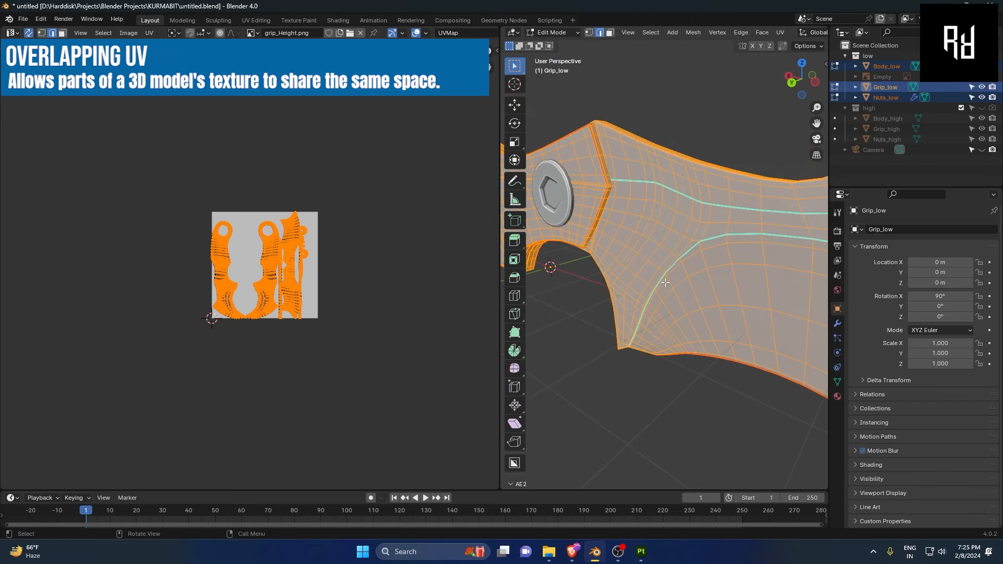
pyautogui.scroll(-4, 665, 282)
pyautogui.scroll(6, 258, 286)
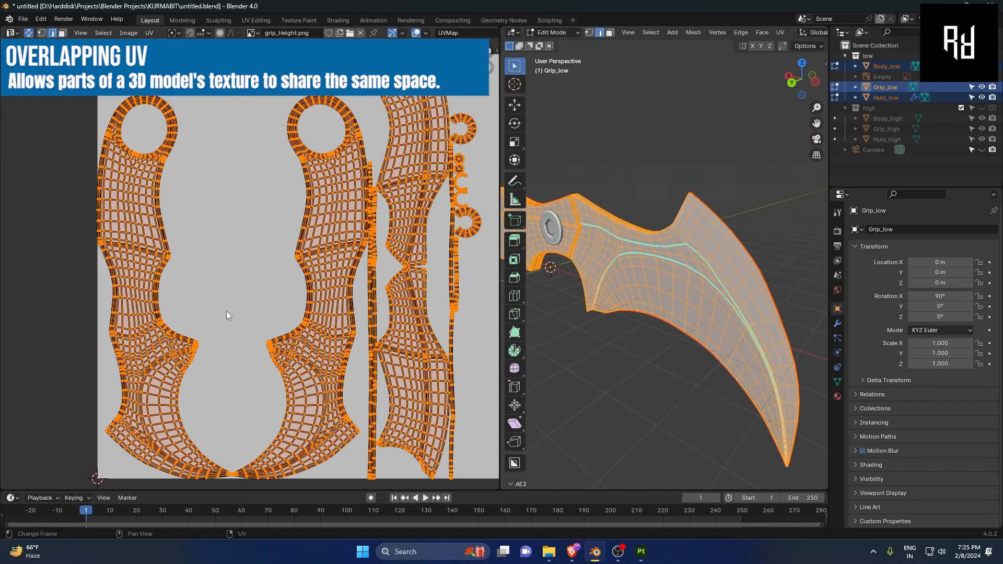
# Pick a face on the blade and select its linked faces to locate the blade's island in the UV layout.
pyautogui.click(642, 259)
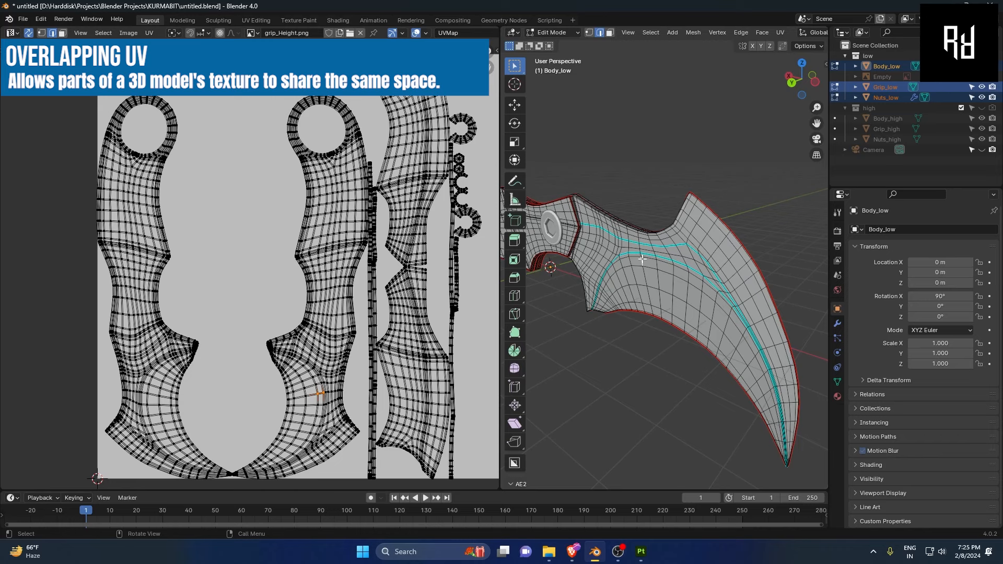
pyautogui.press('l')
pyautogui.moveTo(674, 260); pyautogui.dragTo(678, 289, button='middle')
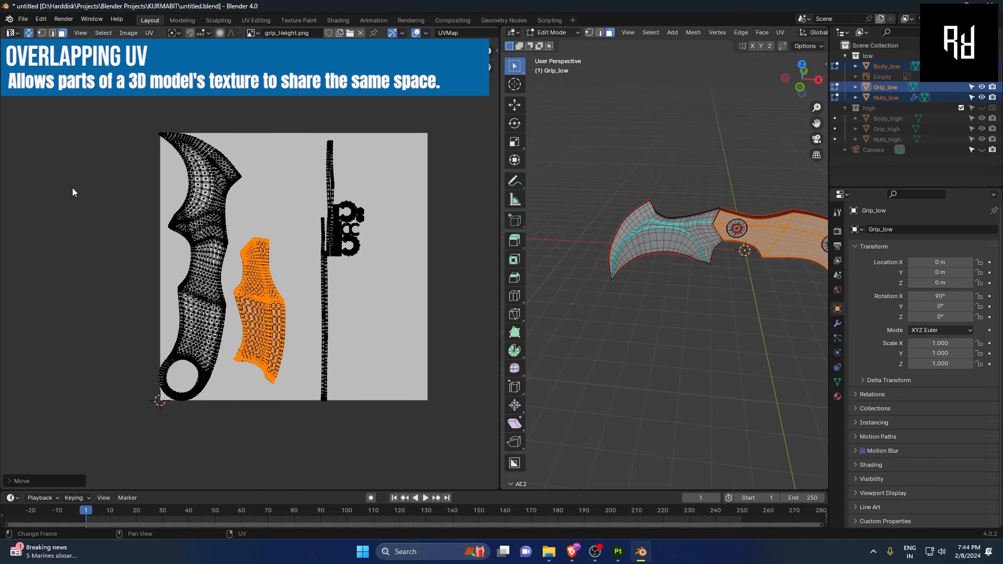
# Examine the overlapping UV layout of the knife, picking a single face on the body island's pointed edge.
pyautogui.moveTo(72, 94); pyautogui.dragTo(397, 341)
pyautogui.scroll(6, 228, 356)
pyautogui.click(228, 265)
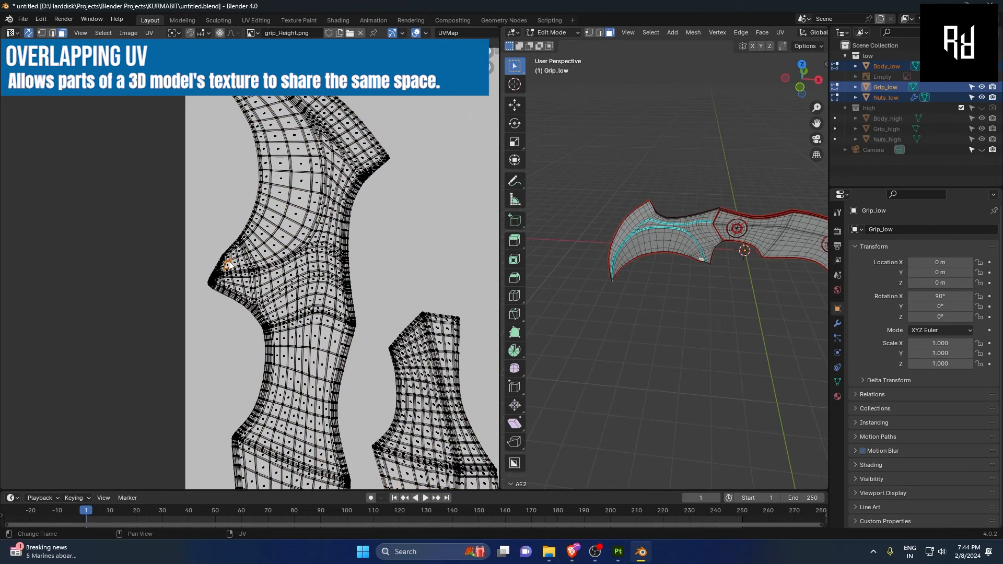
pyautogui.scroll(-4, 221, 332)
pyautogui.scroll(3, 159, 244)
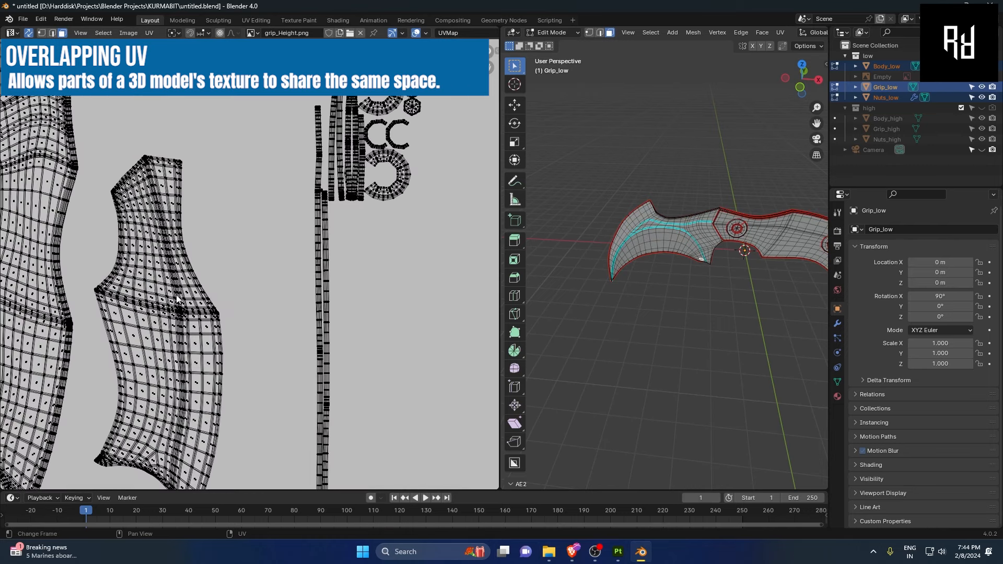
pyautogui.scroll(-4, 191, 321)
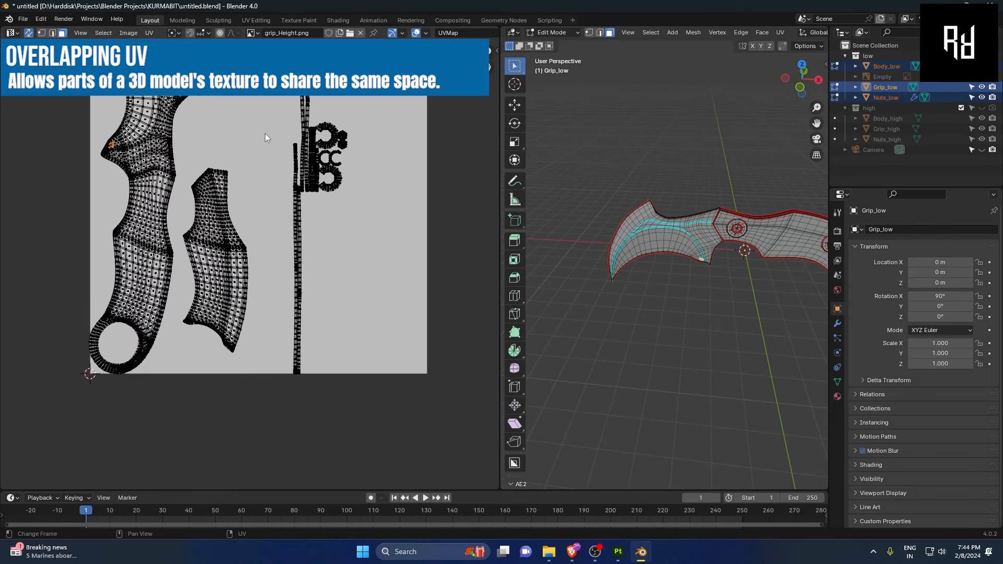
# Box-select the grip's UV island, then select only a patch of grip faces on the mesh and check the opposite side.
pyautogui.moveTo(271, 138); pyautogui.dragTo(178, 356)
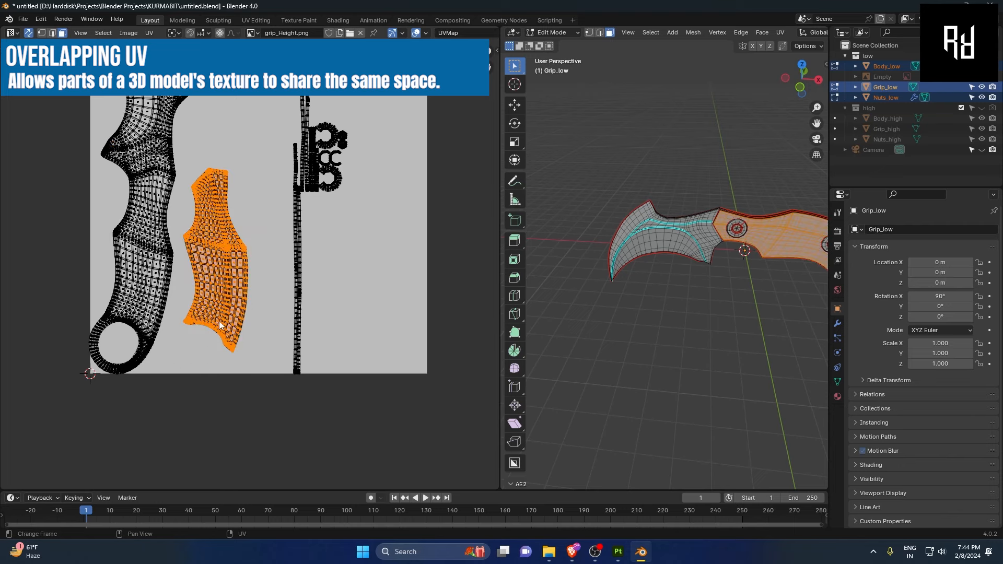
pyautogui.moveTo(628, 292); pyautogui.dragTo(736, 257, button='middle')
pyautogui.click(666, 318)
pyautogui.press('b')
pyautogui.moveTo(738, 236); pyautogui.dragTo(784, 274)
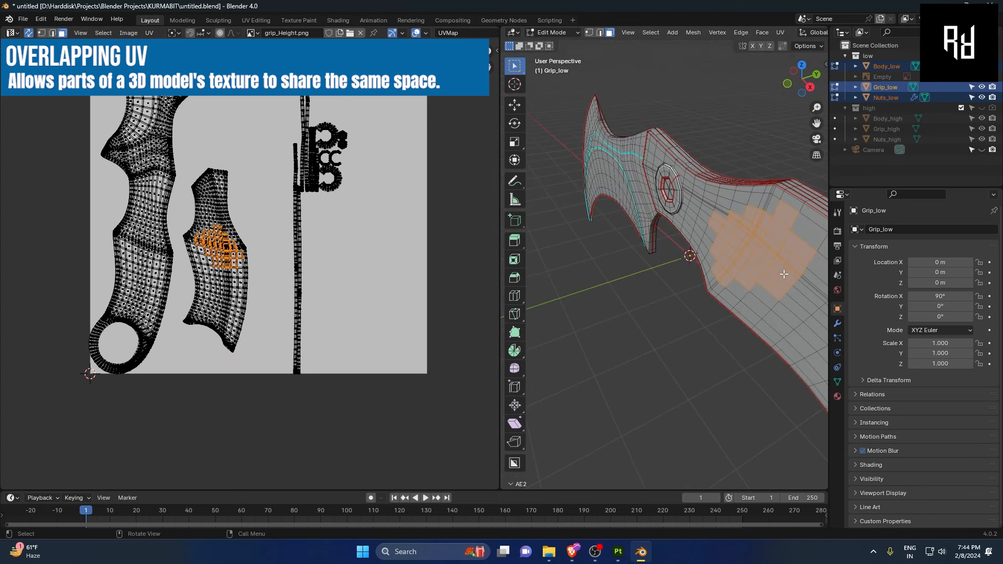
pyautogui.moveTo(777, 255); pyautogui.dragTo(673, 234, button='middle')
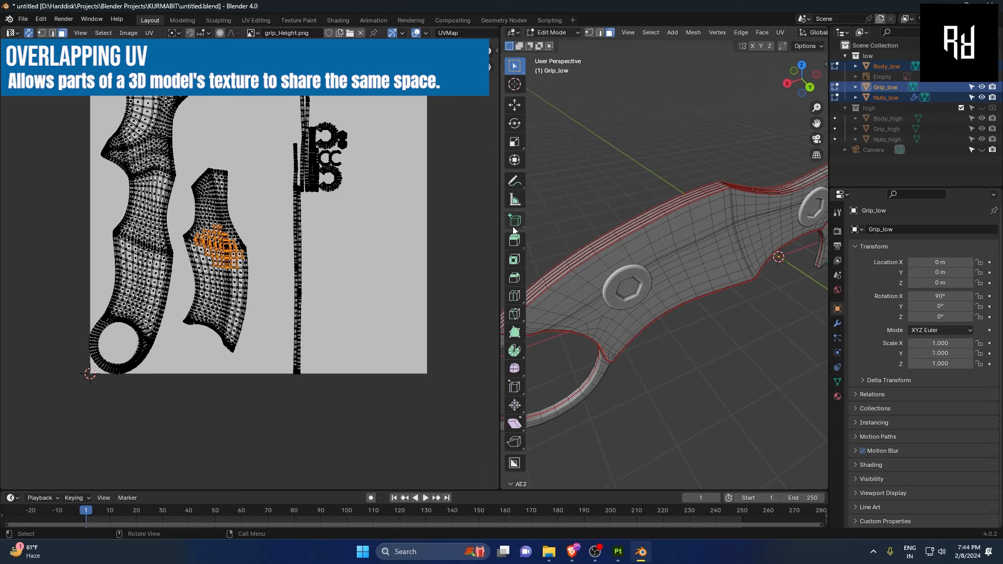
# Clear the UV selection and widen the 3D viewport for a closer view of the grip.
pyautogui.click(422, 240)
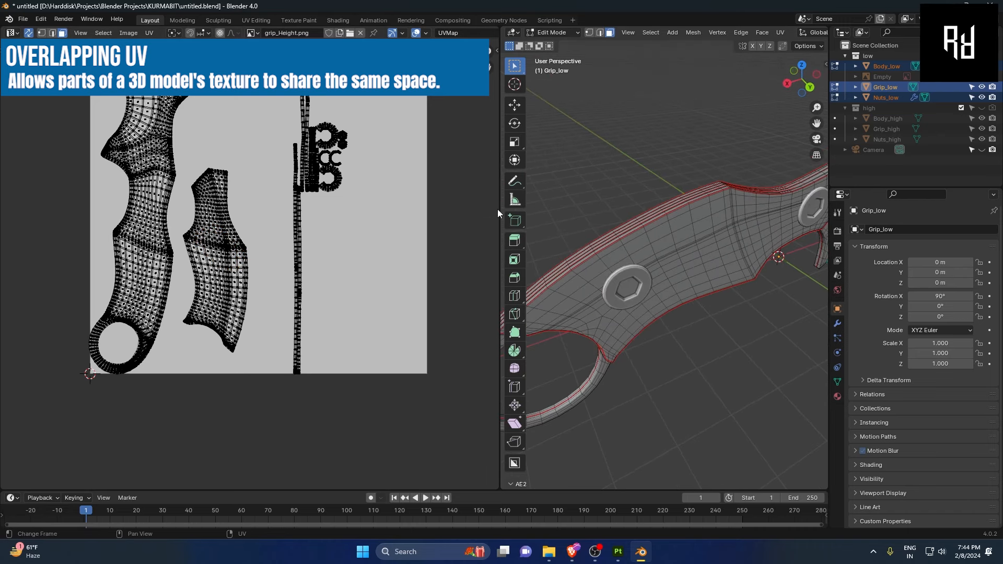
pyautogui.moveTo(499, 208); pyautogui.dragTo(205, 208)
pyautogui.moveTo(549, 235); pyautogui.dragTo(622, 218, button='middle')
pyautogui.scroll(5, 623, 218)
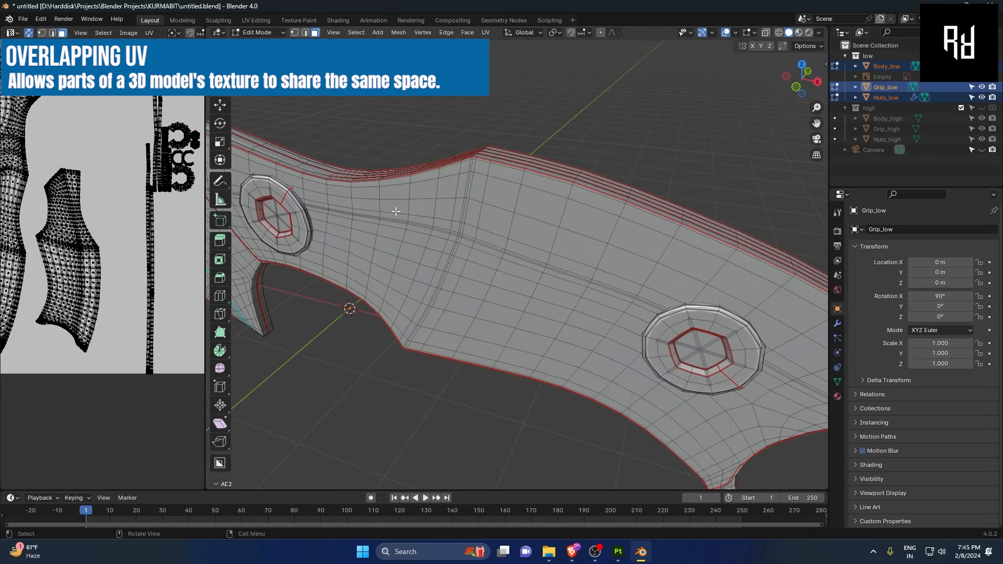
# Box-select a large patch of faces between the grip's nuts and compare it with the opposite side and the UV island.
pyautogui.moveTo(403, 212); pyautogui.dragTo(534, 282)
pyautogui.moveTo(588, 319); pyautogui.dragTo(632, 309)
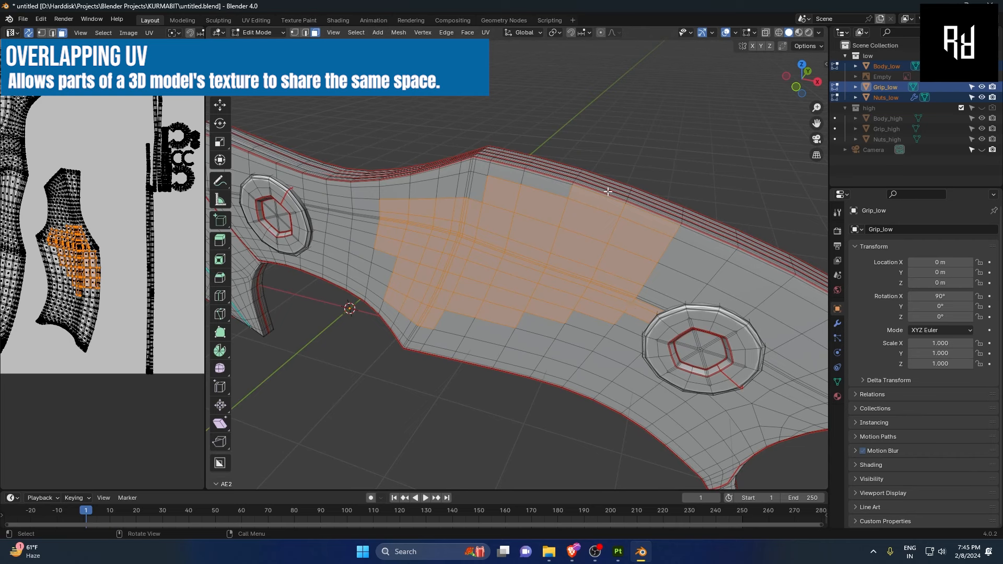
pyautogui.moveTo(608, 191); pyautogui.dragTo(380, 207, button='middle')
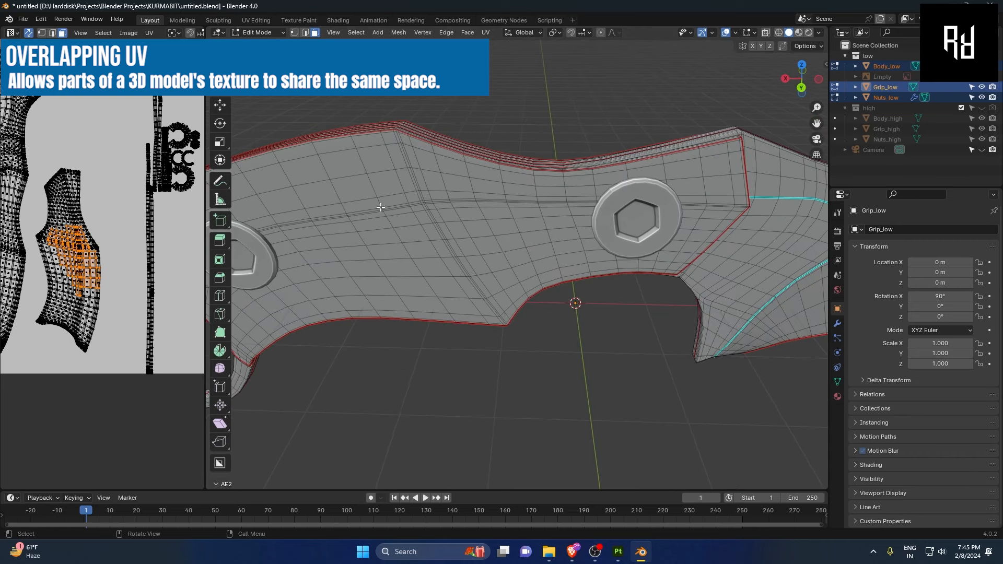
pyautogui.moveTo(90, 222); pyautogui.dragTo(152, 206, button='middle')
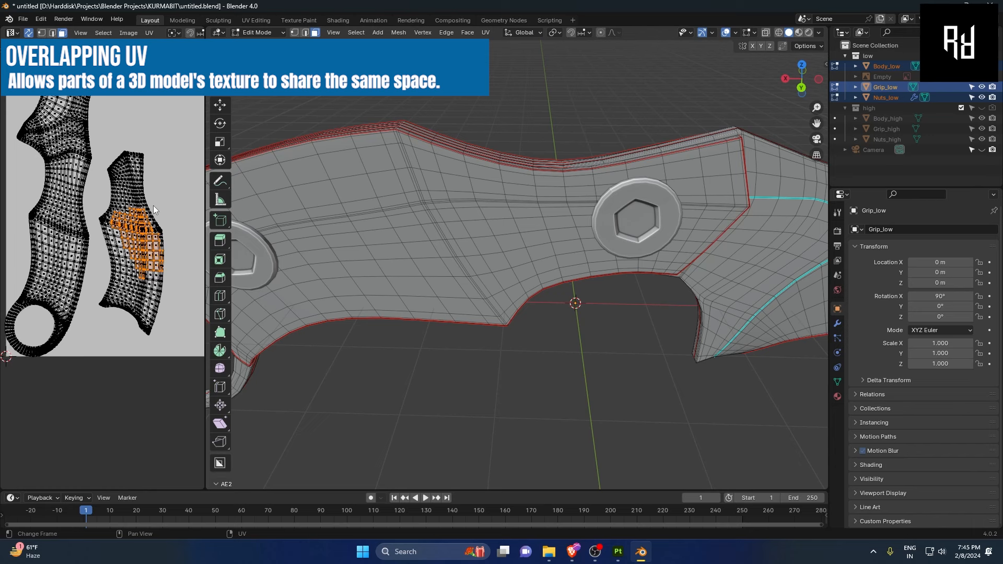
pyautogui.scroll(4, 165, 137)
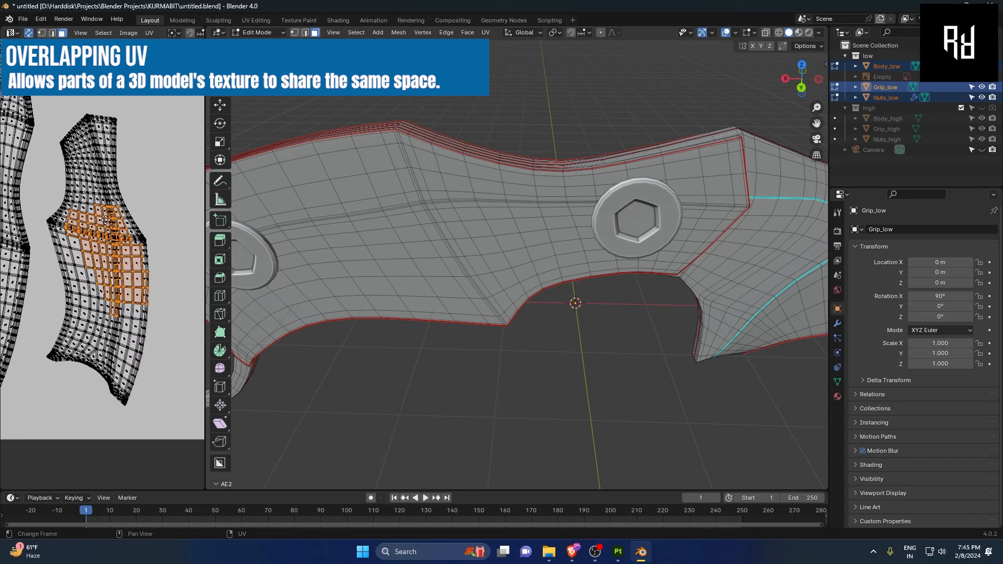
# Box-select the entire grip island in the UV editor and check which sides of the grip it covers.
pyautogui.moveTo(179, 73); pyautogui.dragTo(45, 402)
pyautogui.moveTo(385, 227); pyautogui.dragTo(602, 246, button='middle')
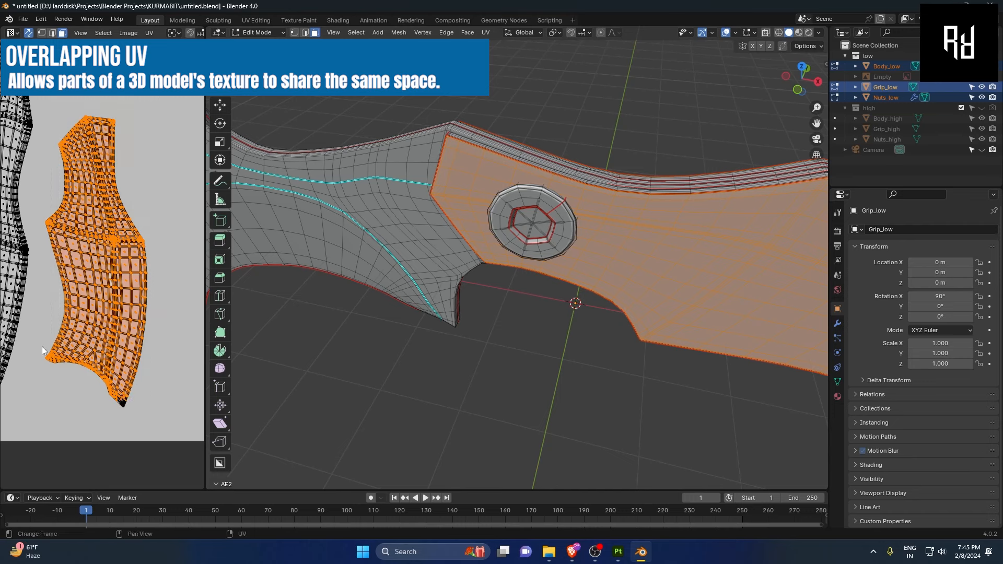
pyautogui.moveTo(175, 111); pyautogui.dragTo(42, 434)
# Pick one UV face in the grip island, add the linked faces of both stacked islands and view the grip mesh.
pyautogui.click(106, 278)
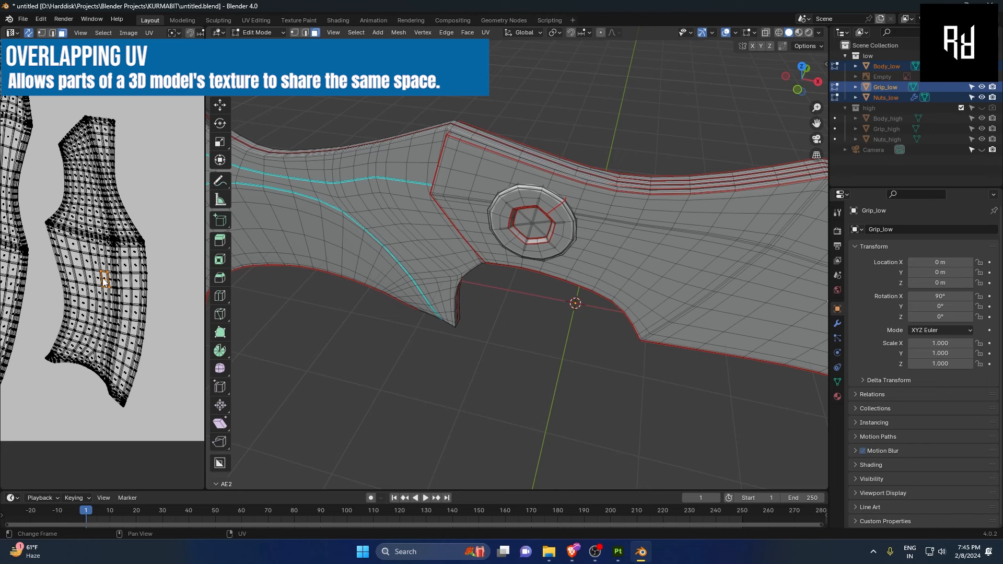
pyautogui.press('l')
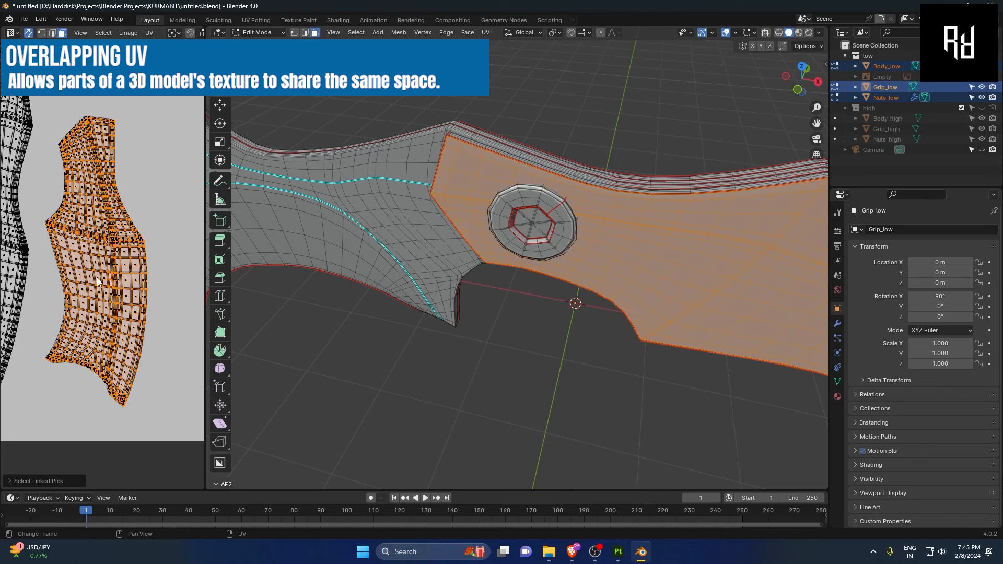
pyautogui.press('l')
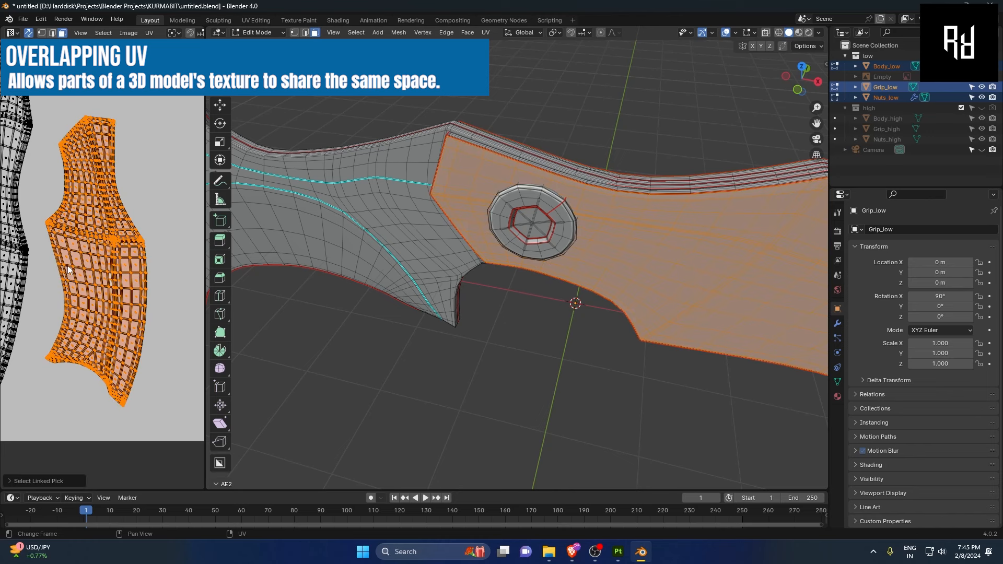
pyautogui.moveTo(657, 248); pyautogui.dragTo(599, 224, button='middle')
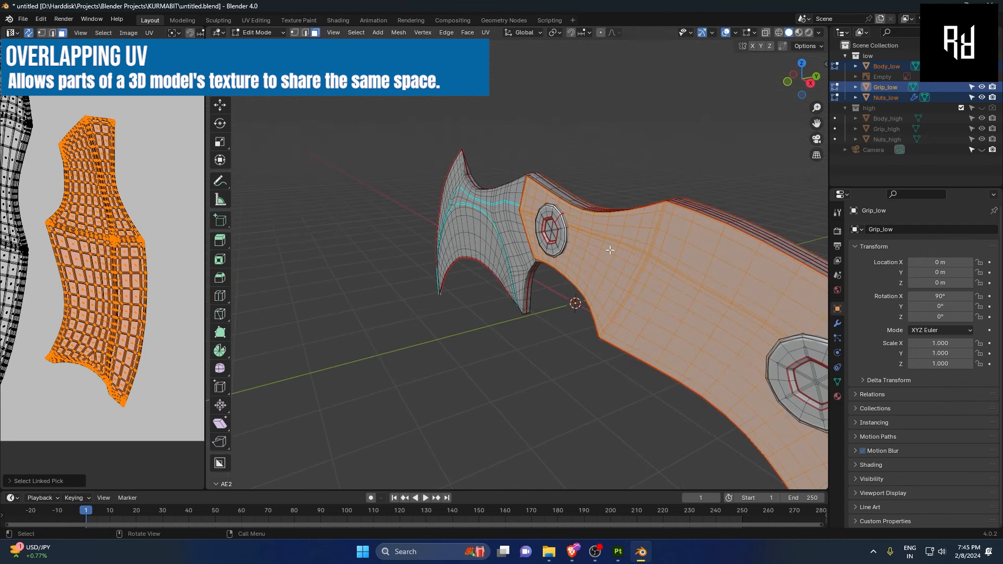
# Pick a single face on the grip mesh, then box-select the stacked grip islands in the UV editor.
pyautogui.click(609, 251)
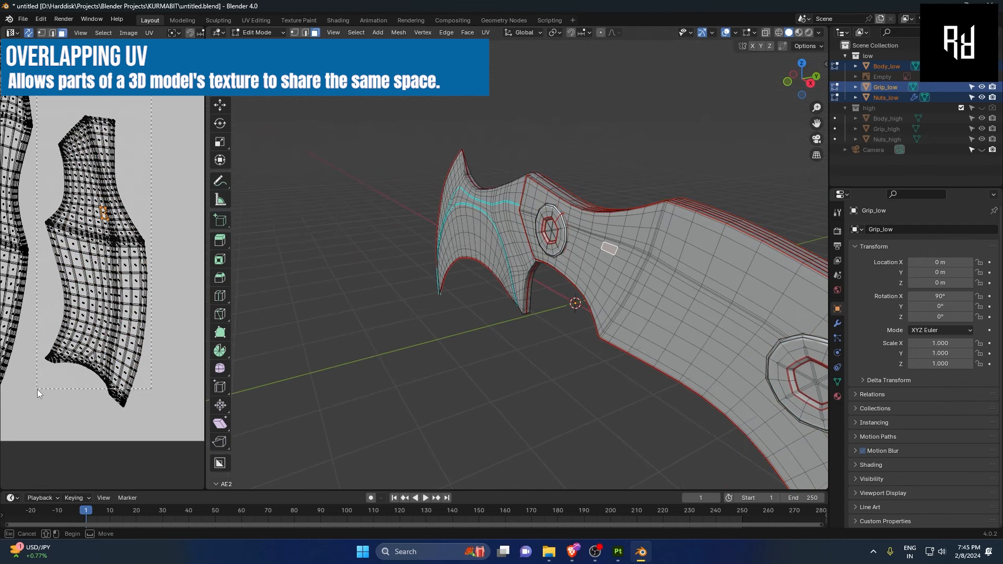
pyautogui.moveTo(151, 83); pyautogui.dragTo(124, 230)
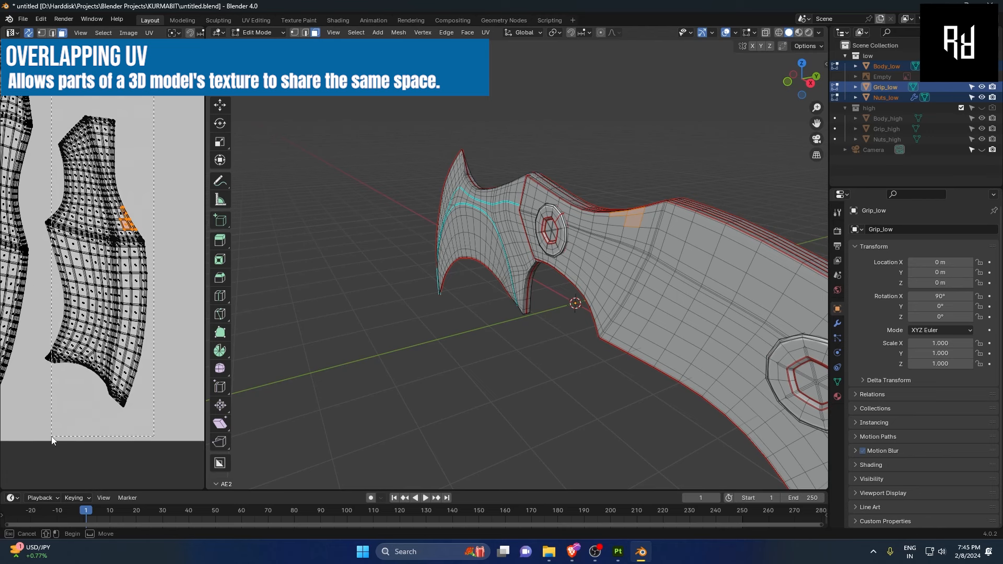
pyautogui.press('l')
pyautogui.moveTo(591, 298)
pyautogui.mouseDown(button='middle')
pyautogui.moveTo(524, 298)
pyautogui.moveTo(597, 296)
pyautogui.mouseUp(button='middle')
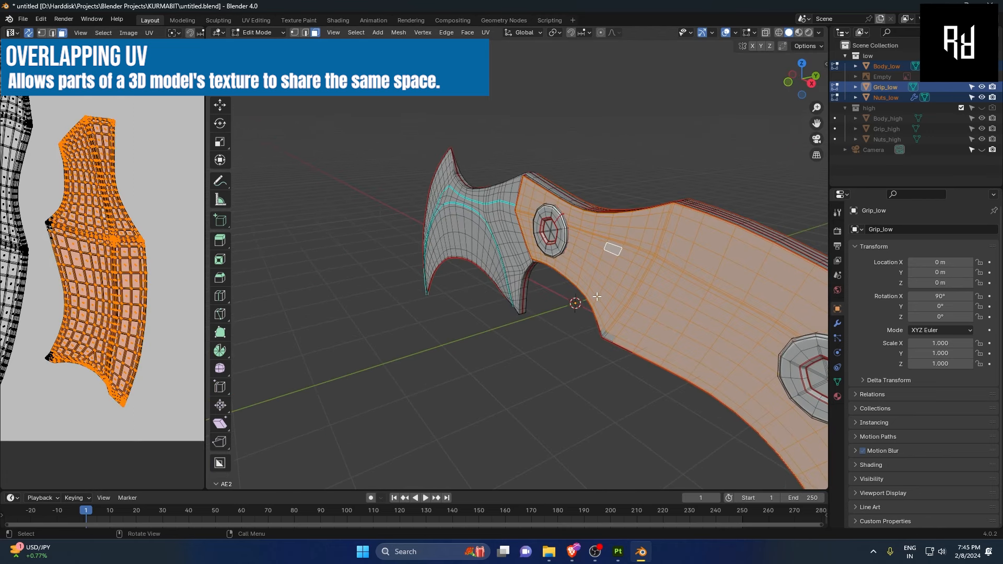
# Select a UV face in the lower grip island with its linked faces and compare the highlighting on both grip sides.
pyautogui.click(106, 296)
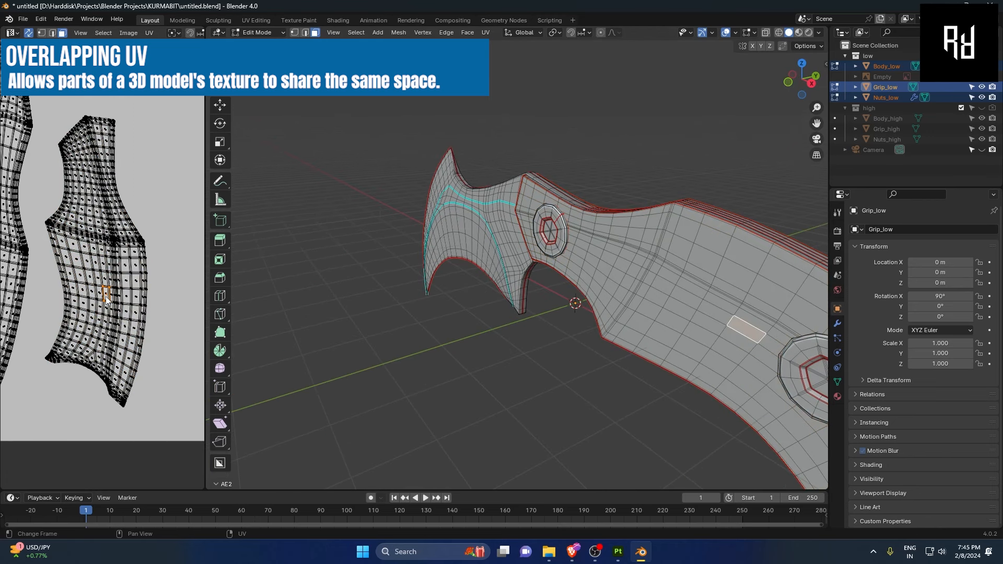
pyautogui.press('l')
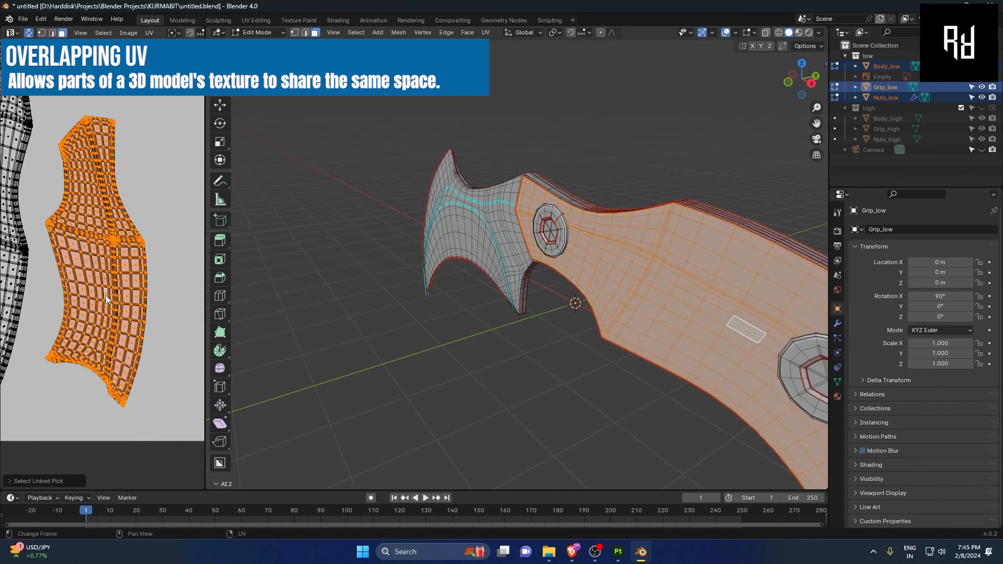
pyautogui.scroll(2, 695, 248)
pyautogui.keyDown('shift'); pyautogui.moveTo(694, 248); pyautogui.dragTo(574, 265, button='middle'); pyautogui.keyUp('shift')
pyautogui.moveTo(551, 213); pyautogui.dragTo(459, 217, button='middle')
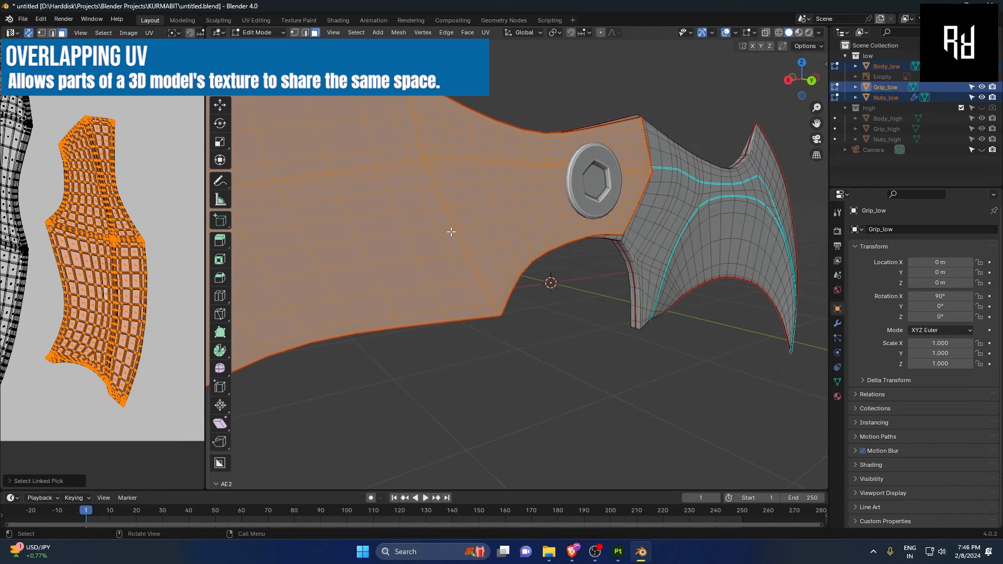
pyautogui.moveTo(614, 267); pyautogui.dragTo(467, 187, button='middle')
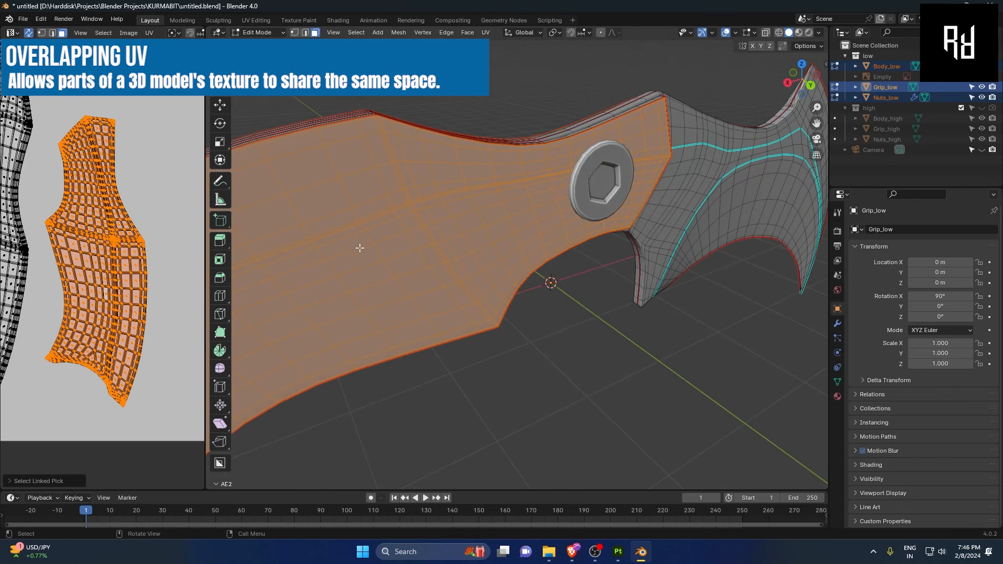
# Box-select several patches of faces on the grip's reverse side and compare them with the front side and shared UVs.
pyautogui.click(331, 78)
pyautogui.moveTo(272, 174); pyautogui.dragTo(444, 294)
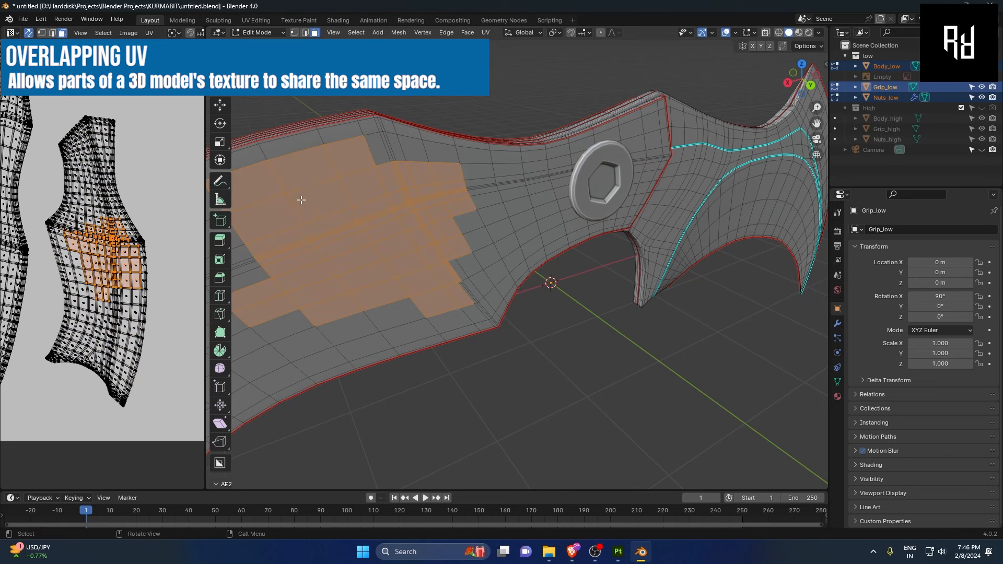
pyautogui.moveTo(303, 202); pyautogui.dragTo(447, 297)
pyautogui.moveTo(403, 217); pyautogui.dragTo(275, 292)
pyautogui.moveTo(464, 223); pyautogui.dragTo(337, 264)
pyautogui.moveTo(337, 264); pyautogui.dragTo(528, 261, button='middle')
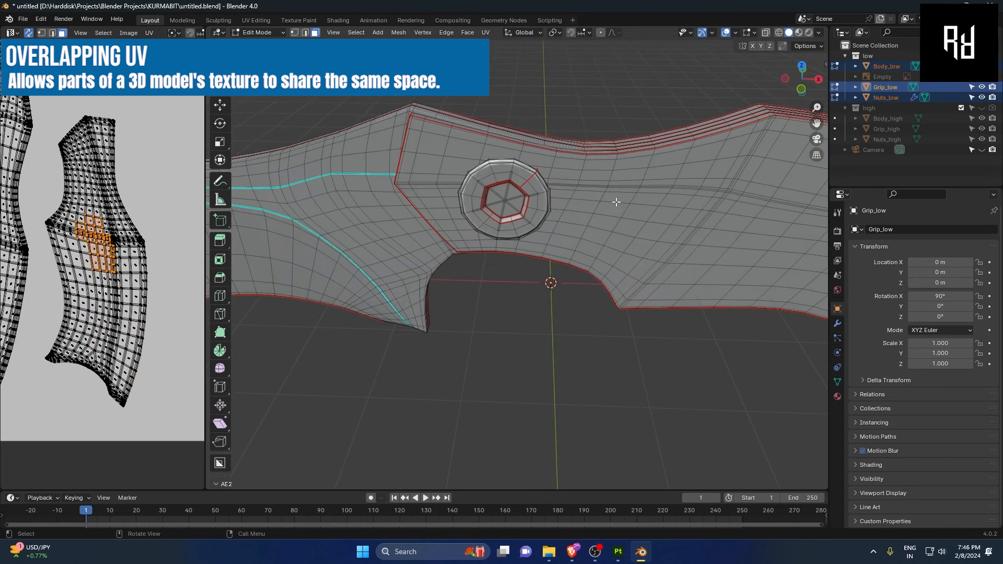
pyautogui.keyDown('shift'); pyautogui.moveTo(745, 210); pyautogui.dragTo(555, 204, button='middle'); pyautogui.keyUp('shift')
pyautogui.scroll(-3, 132, 199)
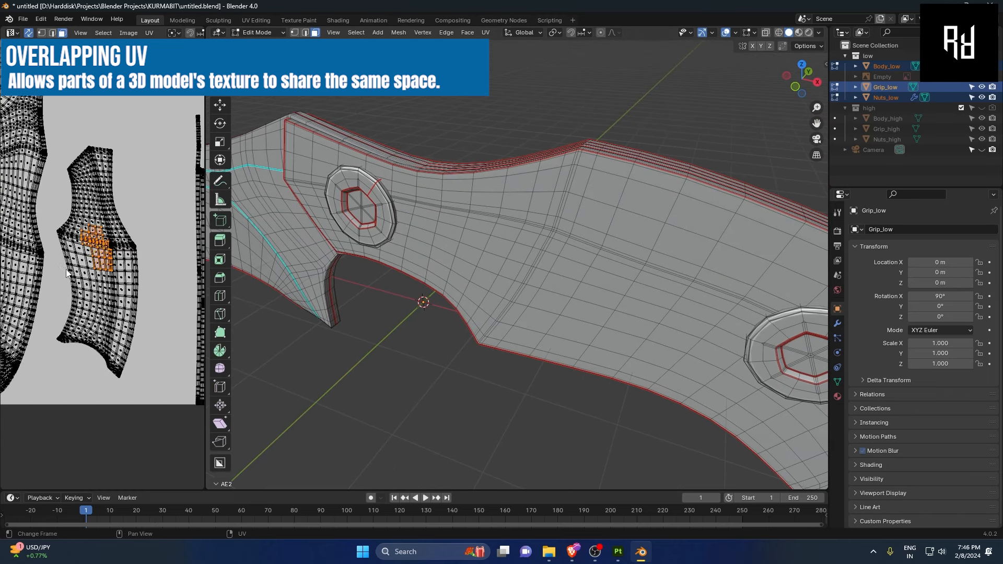
# Box-select most of the grip island, then reselect it from one linked UV face and view the grip's other side.
pyautogui.moveTo(144, 174); pyautogui.dragTo(87, 322)
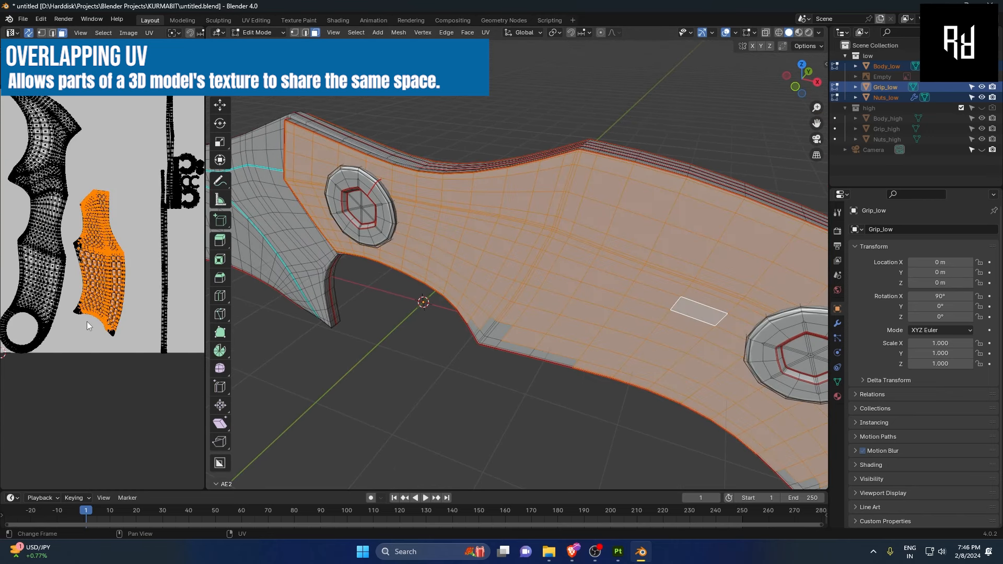
pyautogui.click(119, 272)
pyautogui.press('l')
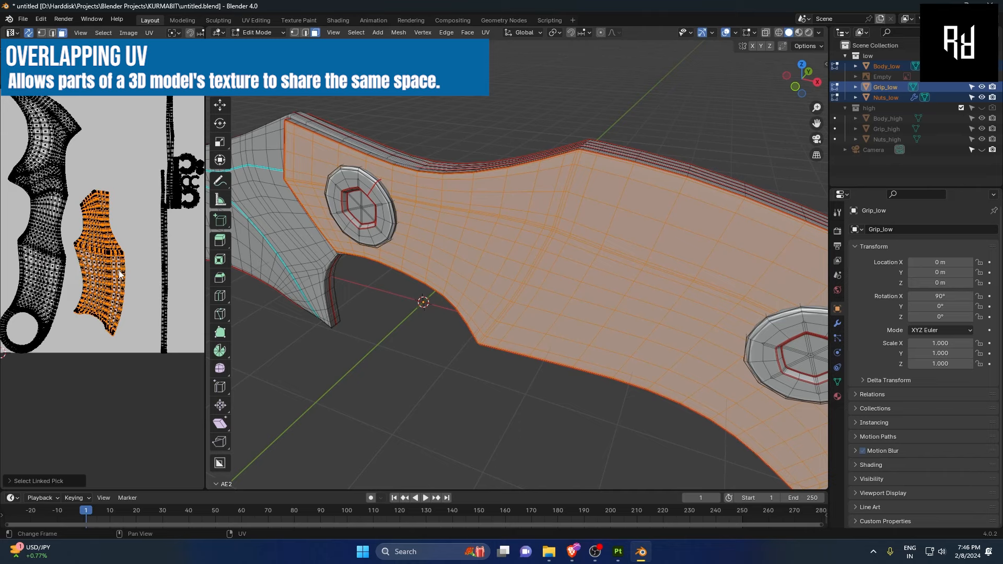
pyautogui.moveTo(584, 226); pyautogui.dragTo(466, 228, button='middle')
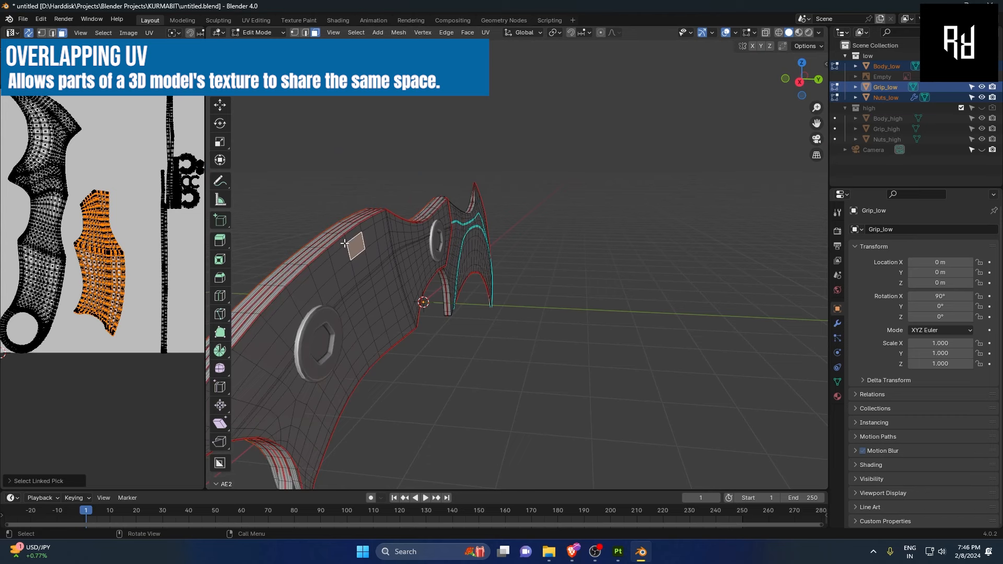
# Clear the selection and examine the stacked grip islands closely in the UV editor.
pyautogui.click(322, 206)
pyautogui.scroll(5, 111, 233)
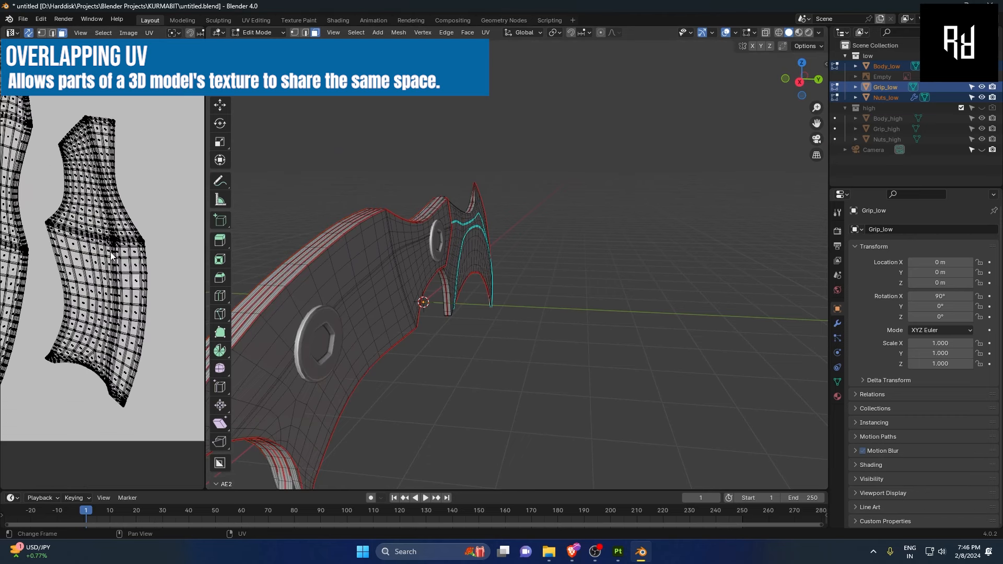
pyautogui.scroll(-2, 111, 253)
pyautogui.scroll(-1, 111, 253)
pyautogui.scroll(3, 111, 252)
pyautogui.keyDown('shift'); pyautogui.moveTo(61, 222); pyautogui.dragTo(104, 239, button='middle'); pyautogui.keyUp('shift')
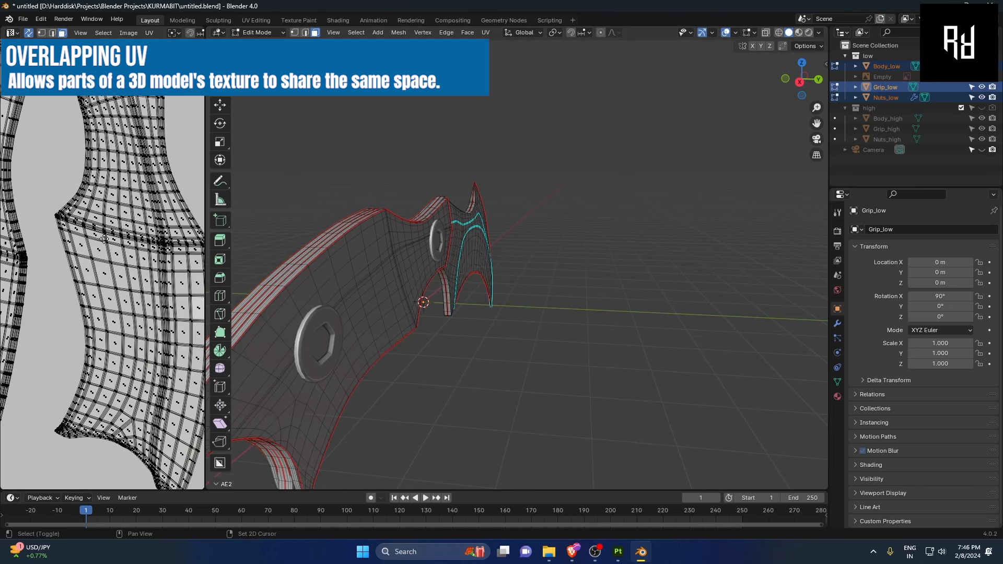
pyautogui.scroll(2, 111, 226)
pyautogui.scroll(-5, 111, 227)
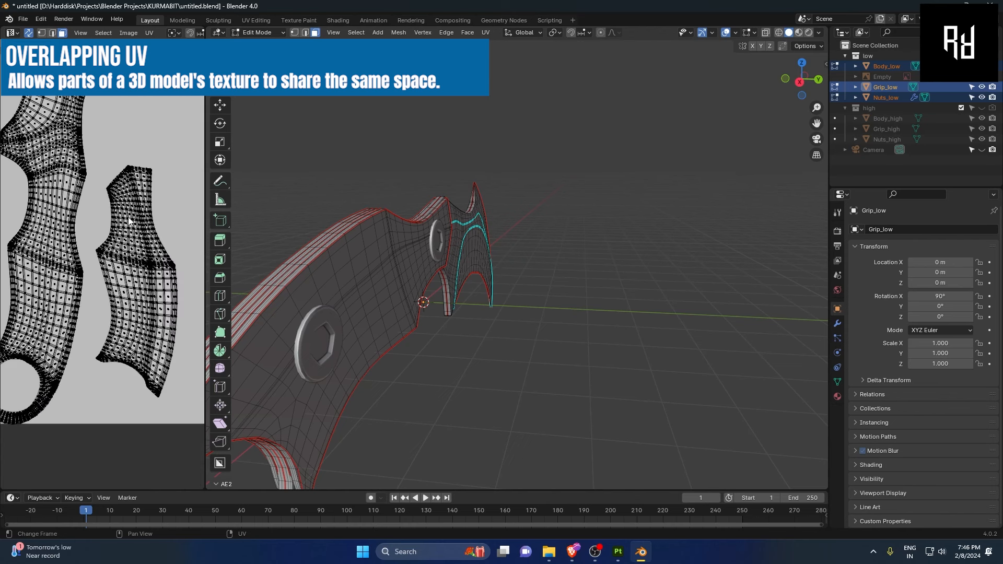
# Box-select the stacked grip islands and move them into the empty UV space away from the nut islands.
pyautogui.scroll(-3, 174, 156)
pyautogui.moveTo(160, 186); pyautogui.dragTo(96, 360)
pyautogui.moveTo(140, 295); pyautogui.dragTo(74, 308, button='middle')
pyautogui.press('g')
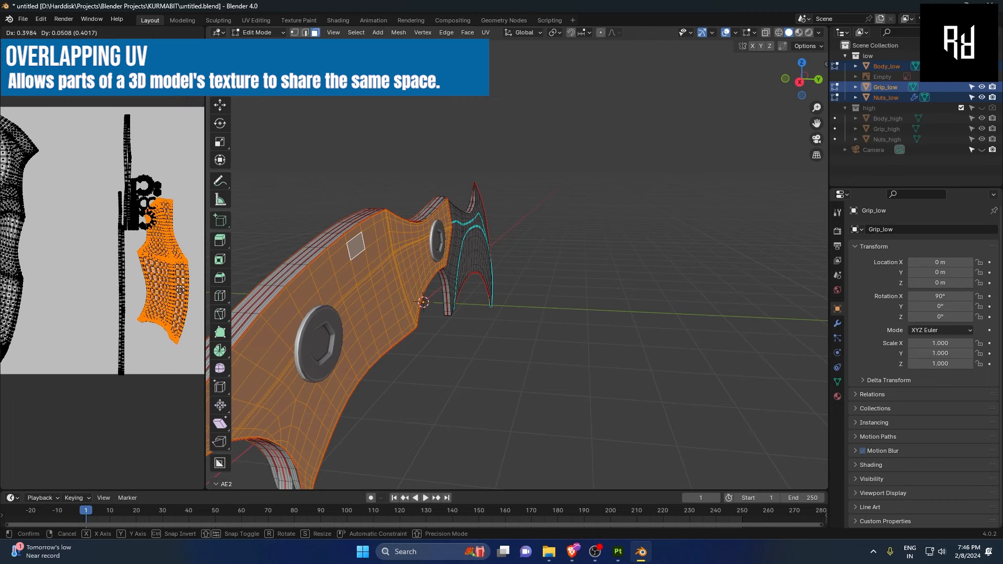
pyautogui.click(203, 304)
pyautogui.moveTo(158, 229); pyautogui.dragTo(91, 218, button='middle')
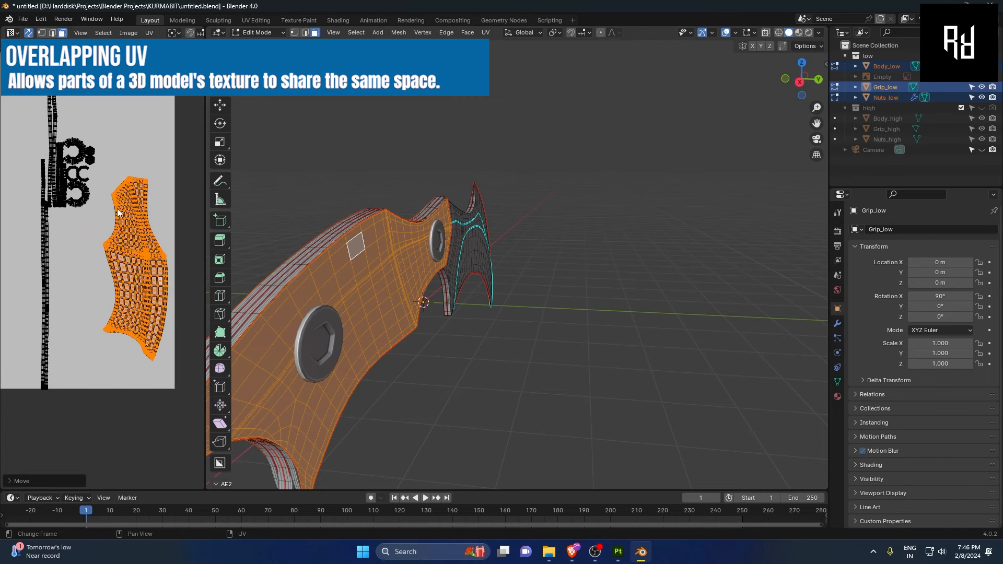
# Select a single grip island from the stacked pair using a corner face and its linked faces, checking both grip sides.
pyautogui.scroll(8, 117, 208)
pyautogui.click(101, 196)
pyautogui.scroll(6, 141, 196)
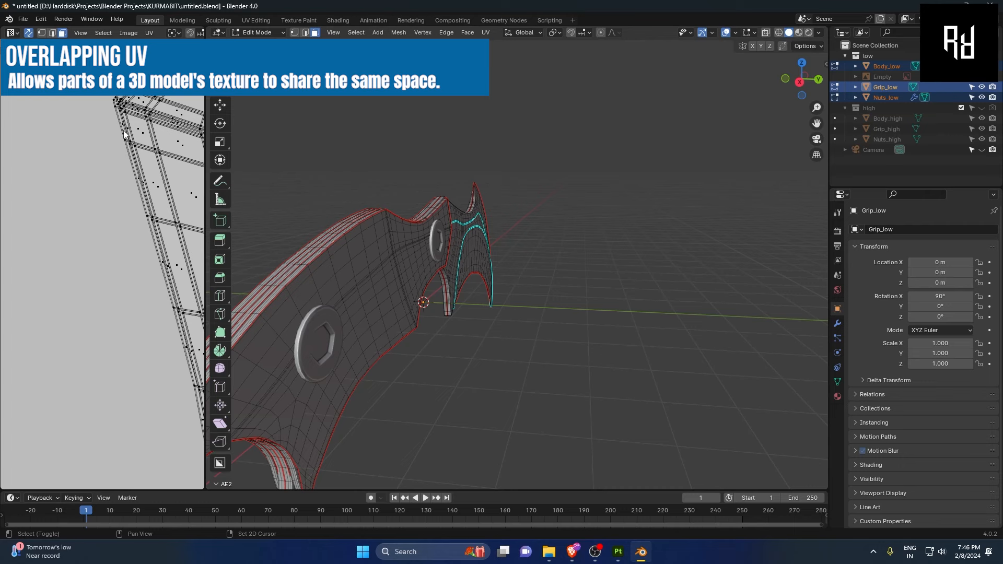
pyautogui.scroll(2, 76, 255)
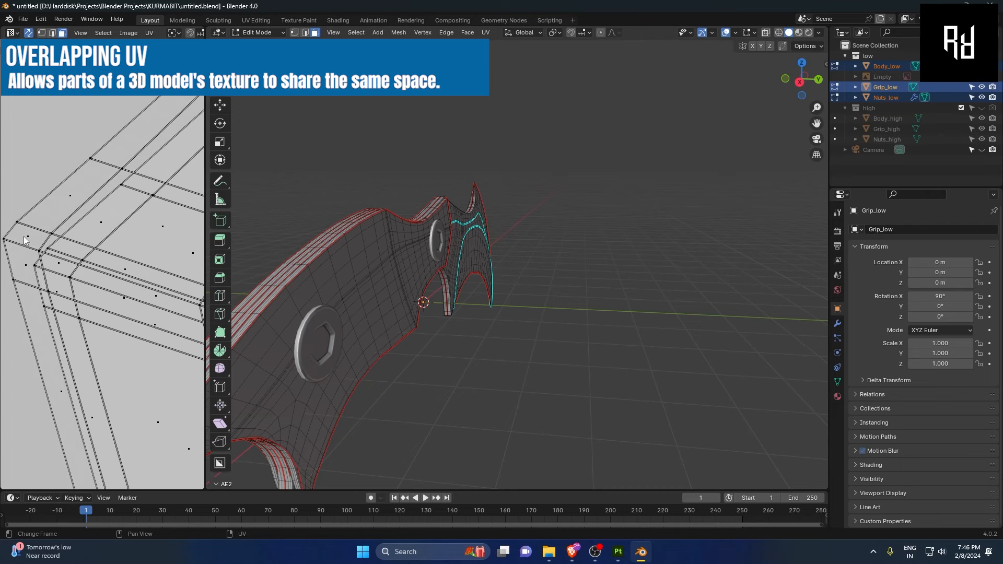
pyautogui.scroll(-2, 67, 246)
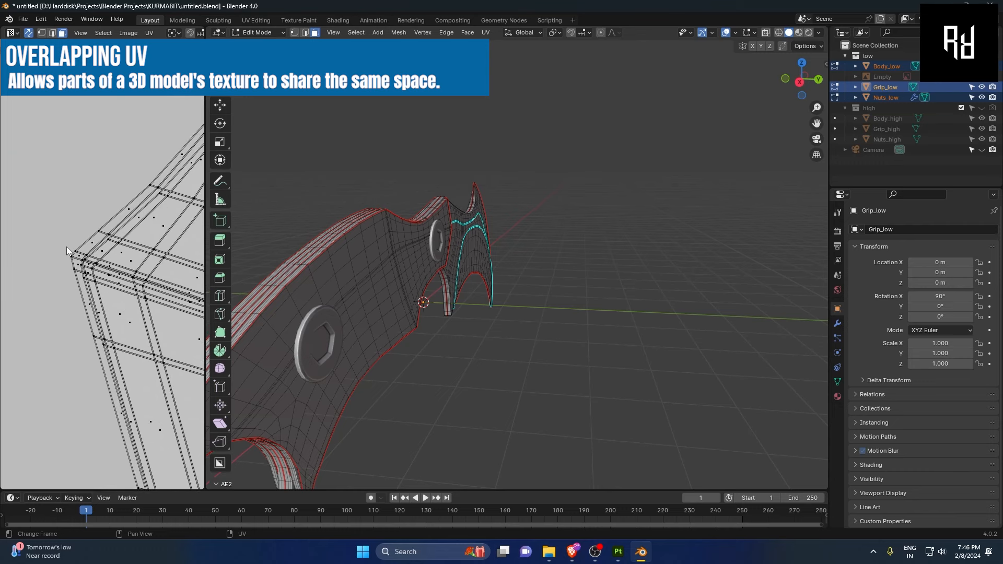
pyautogui.click(31, 246)
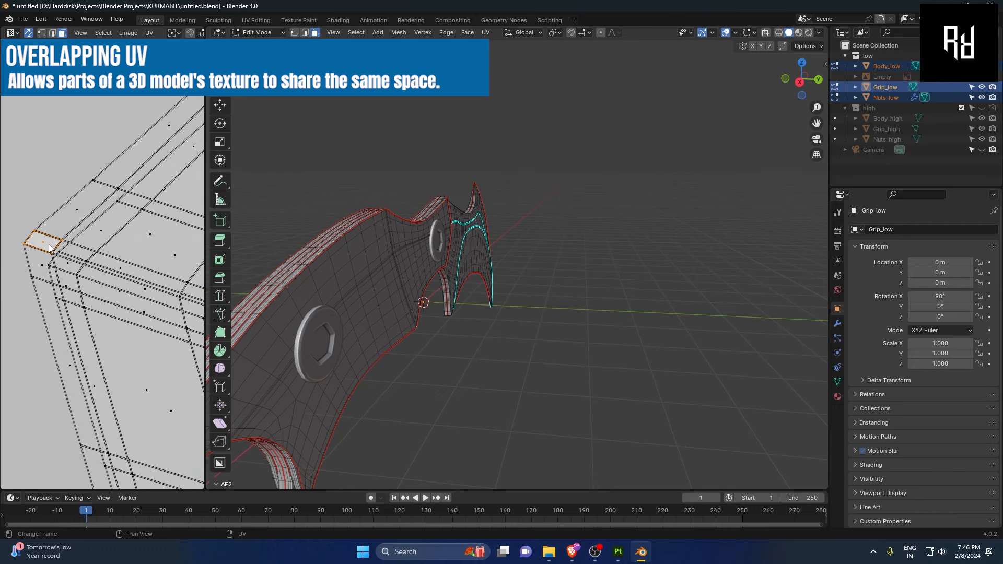
pyautogui.press('l')
pyautogui.scroll(-1, 49, 246)
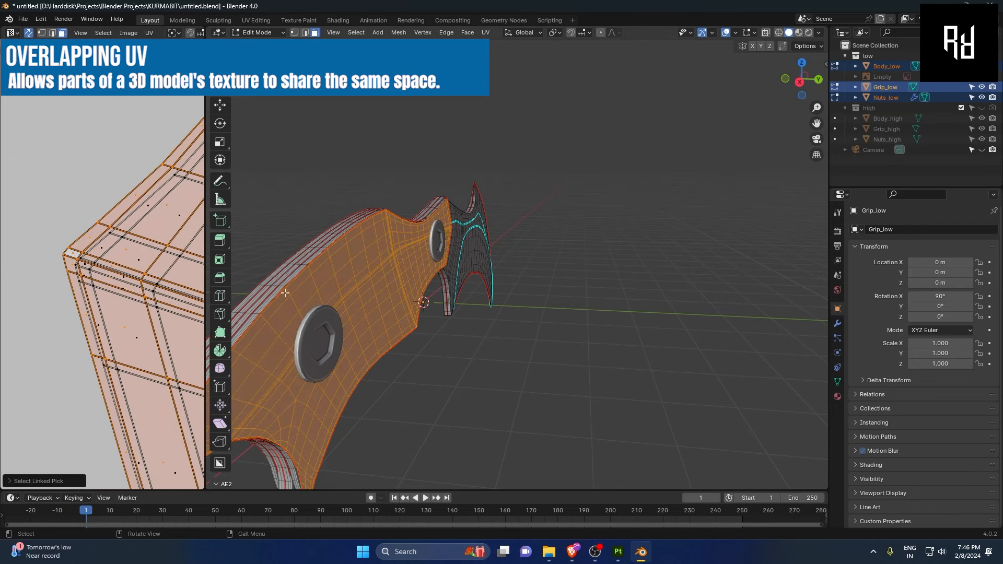
pyautogui.moveTo(345, 299); pyautogui.dragTo(478, 290, button='middle')
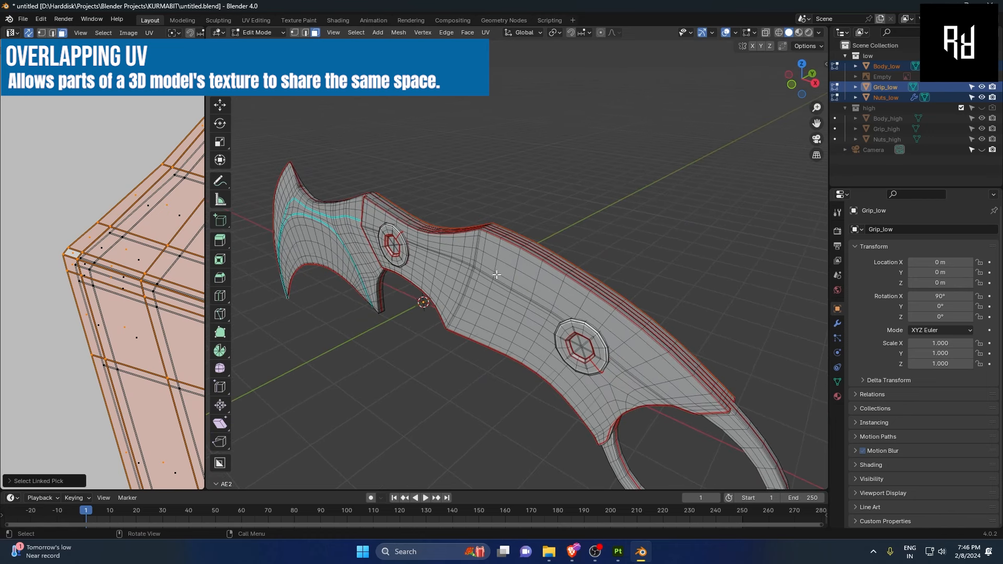
pyautogui.scroll(3, 133, 263)
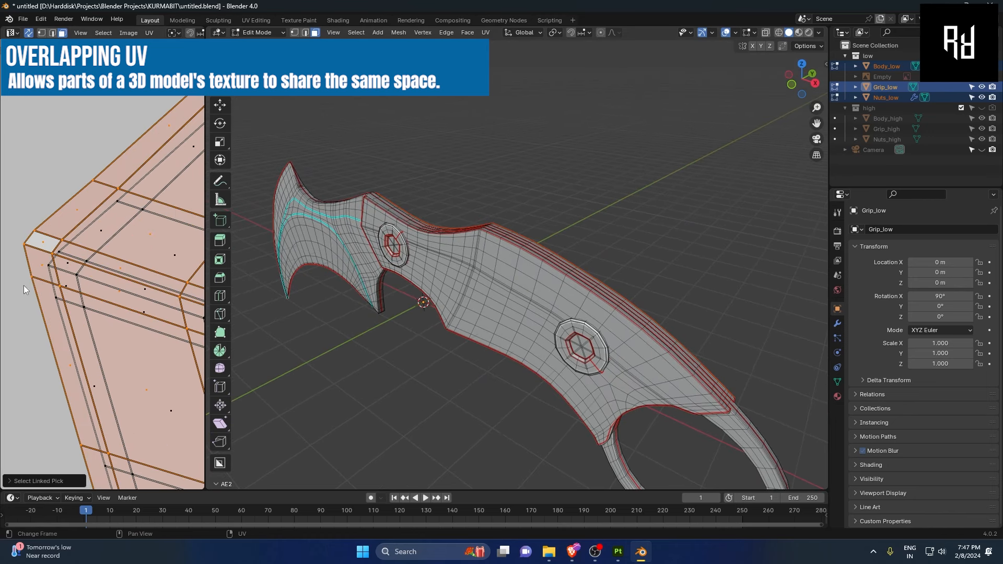
pyautogui.scroll(-4, 84, 265)
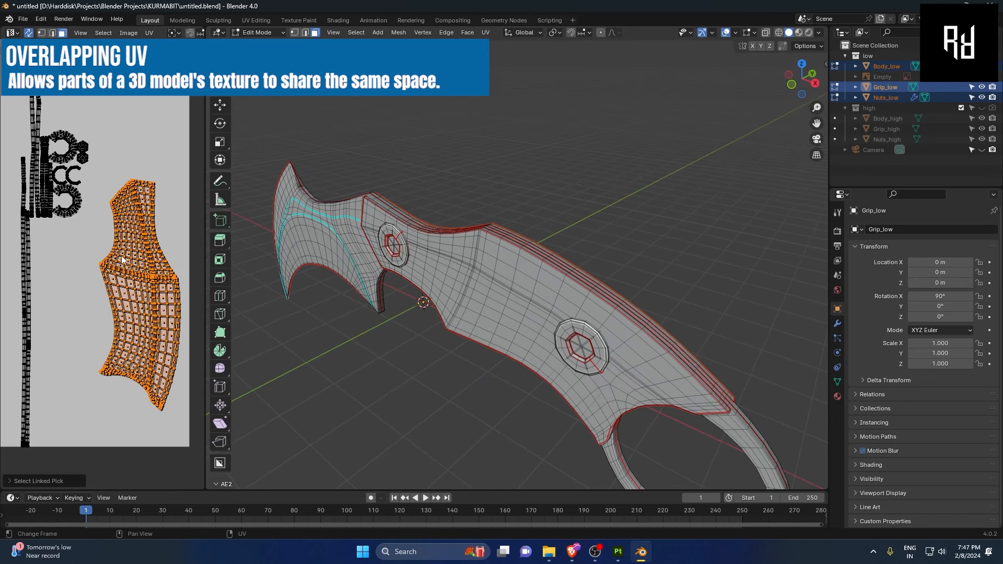
# Move the selected grip island off its twin to outside the UV tile, then box-select both separated islands.
pyautogui.keyDown('shift'); pyautogui.hscroll(3, 128, 256); pyautogui.keyUp('shift')
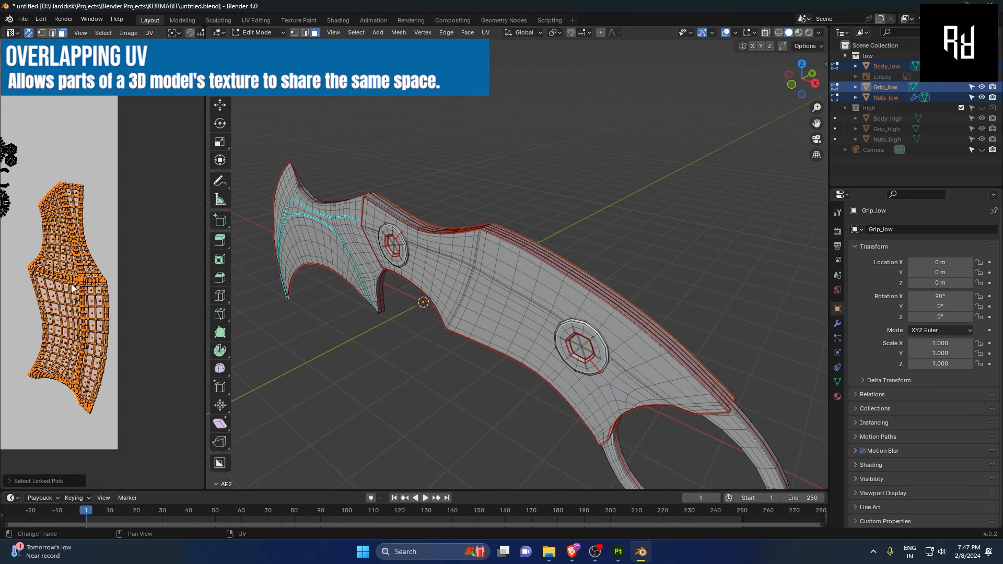
pyautogui.moveTo(66, 287); pyautogui.dragTo(155, 293)
pyautogui.moveTo(34, 179); pyautogui.dragTo(199, 416)
pyautogui.scroll(3, 447, 268)
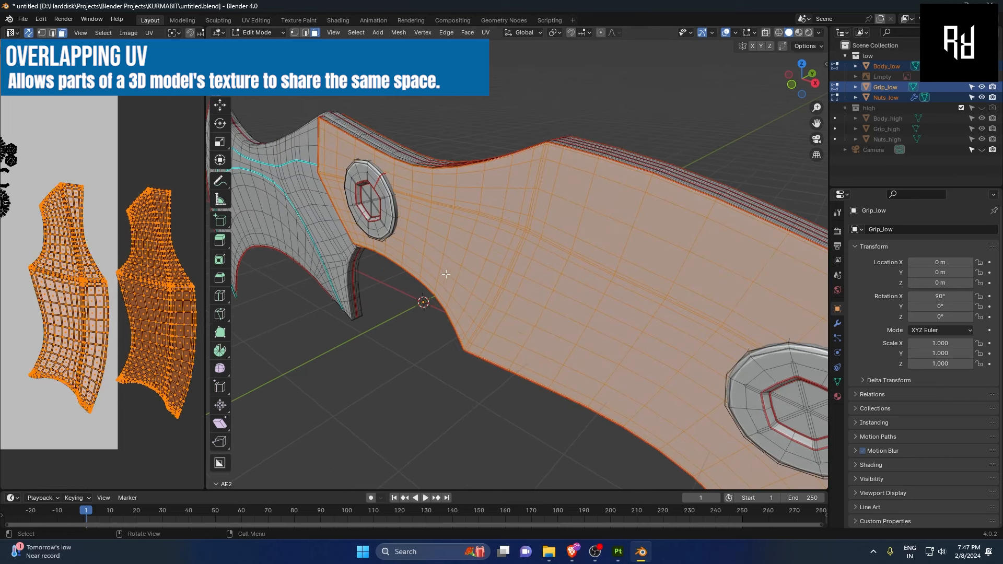
# Box-select patches of faces on each side of the grip and compare which separated UV island they belong to.
pyautogui.moveTo(493, 211); pyautogui.dragTo(563, 296)
pyautogui.moveTo(565, 249); pyautogui.dragTo(410, 250, button='middle')
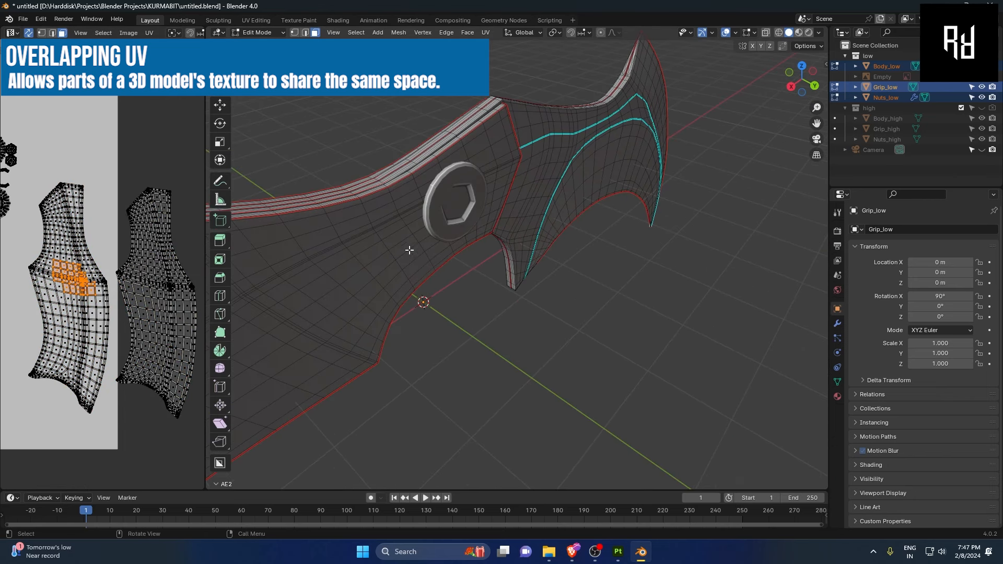
pyautogui.moveTo(264, 280); pyautogui.dragTo(450, 218, button='middle')
pyautogui.moveTo(380, 208); pyautogui.dragTo(488, 304)
pyautogui.moveTo(418, 230); pyautogui.dragTo(462, 290)
pyautogui.moveTo(373, 203); pyautogui.dragTo(481, 315)
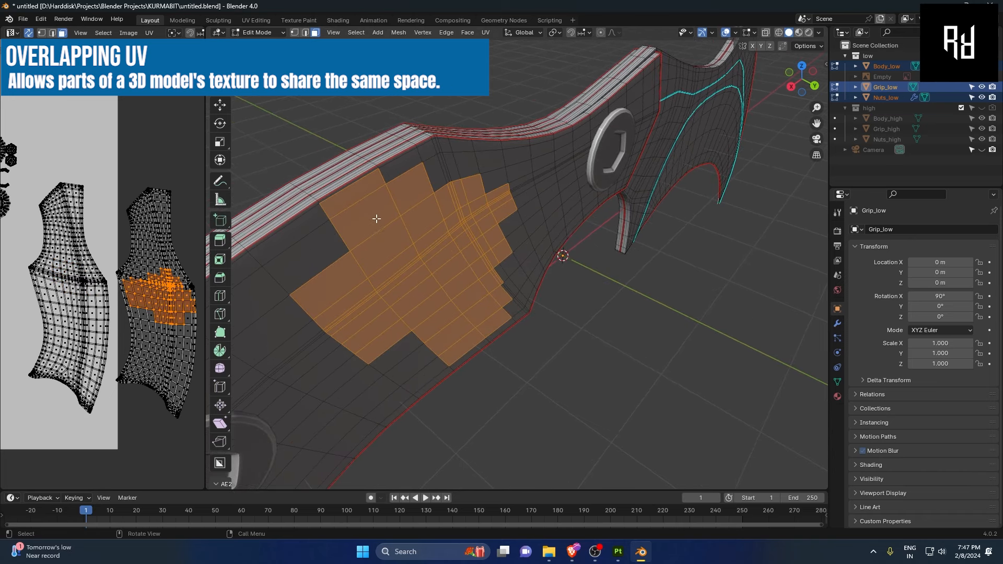
pyautogui.moveTo(376, 218); pyautogui.dragTo(410, 269)
pyautogui.moveTo(410, 269); pyautogui.dragTo(386, 279, button='middle')
pyautogui.moveTo(517, 272); pyautogui.dragTo(737, 199, button='middle')
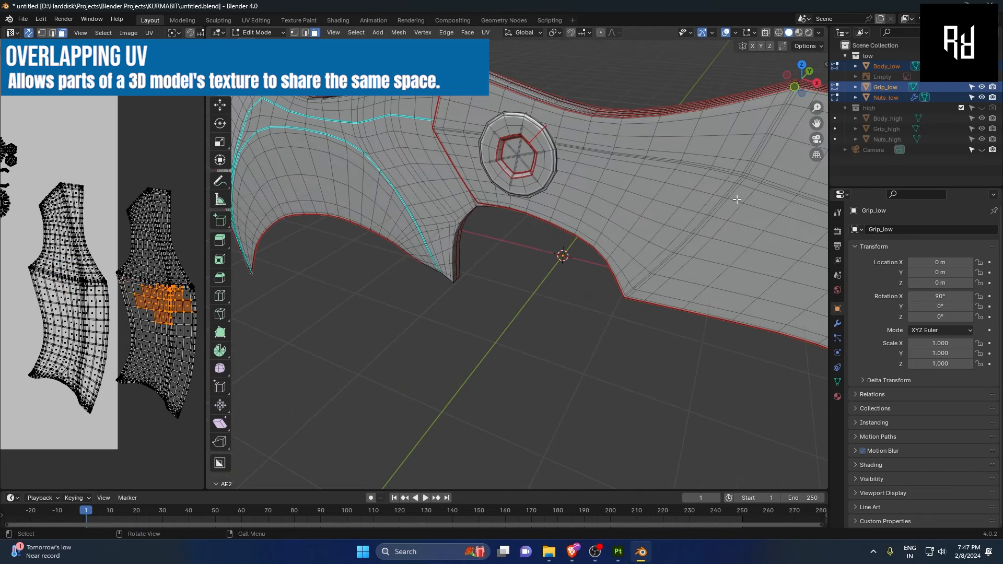
pyautogui.moveTo(671, 222)
pyautogui.mouseDown(button='middle')
pyautogui.moveTo(566, 238)
pyautogui.moveTo(677, 227)
pyautogui.mouseUp(button='middle')
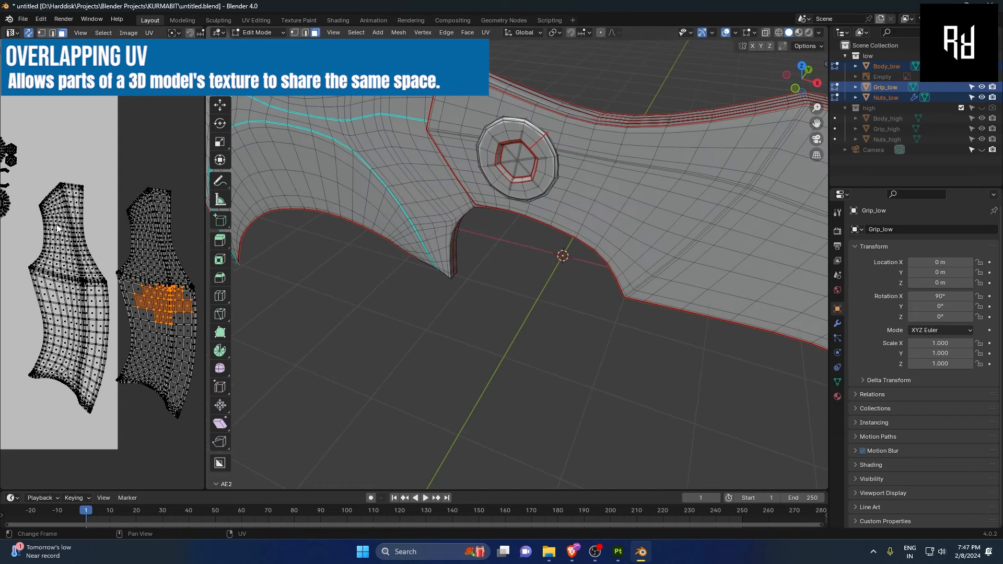
# Select one body island from an edge face with its linked faces and compare the highlighting on both blade sides.
pyautogui.scroll(-2, 291, 283)
pyautogui.scroll(-3, 127, 237)
pyautogui.scroll(5, 128, 237)
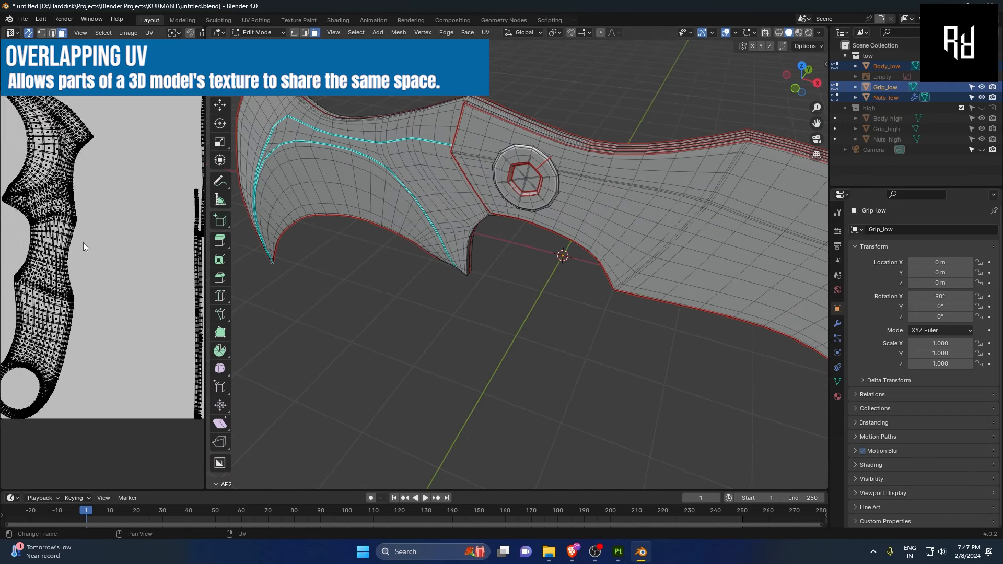
pyautogui.scroll(-2, 128, 238)
pyautogui.scroll(5, 90, 284)
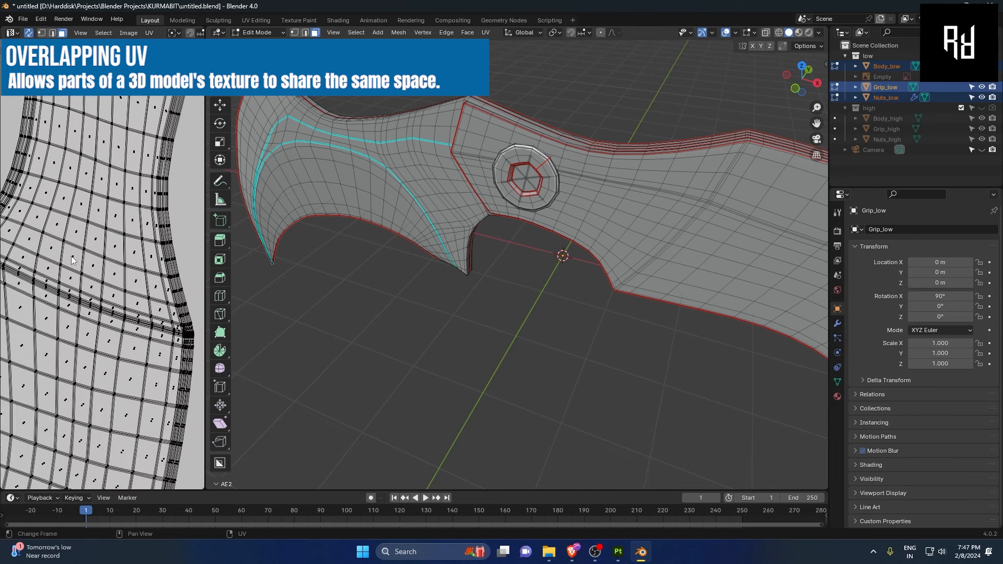
pyautogui.scroll(-3, 45, 184)
pyautogui.scroll(5, 60, 222)
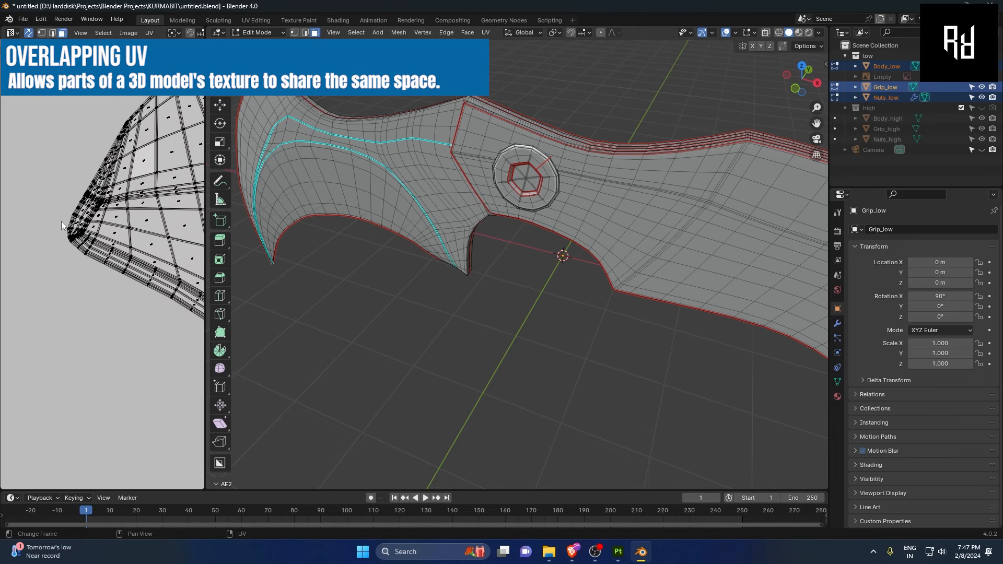
pyautogui.scroll(-3, 119, 262)
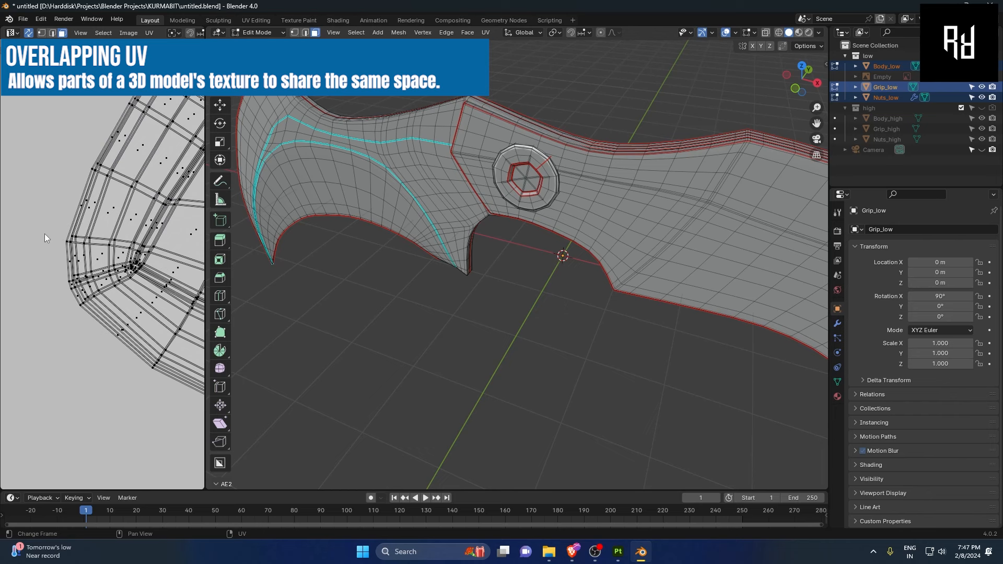
pyautogui.scroll(4, 11, 264)
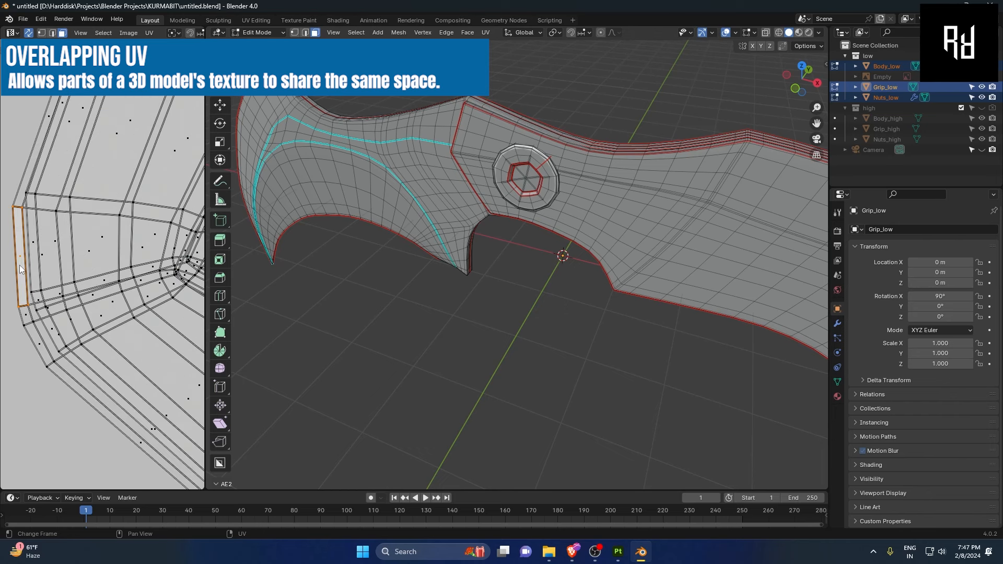
pyautogui.press('l')
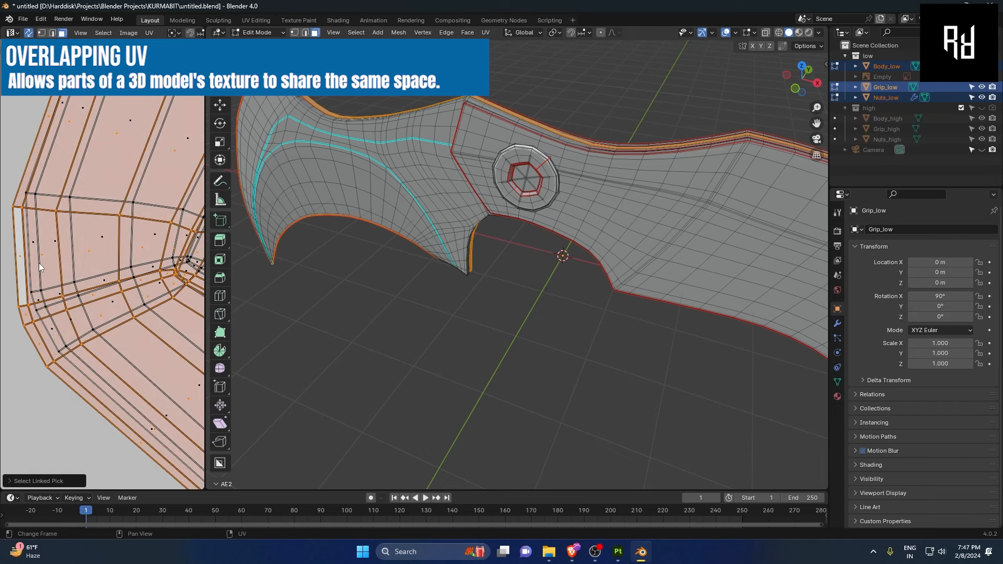
pyautogui.moveTo(579, 210); pyautogui.dragTo(431, 204, button='middle')
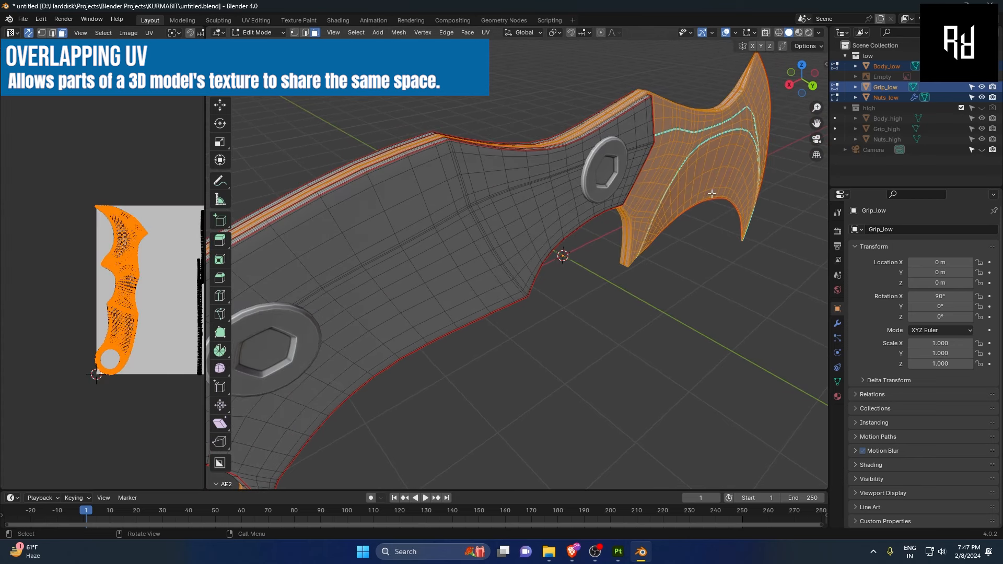
pyautogui.moveTo(711, 193); pyautogui.dragTo(467, 185, button='middle')
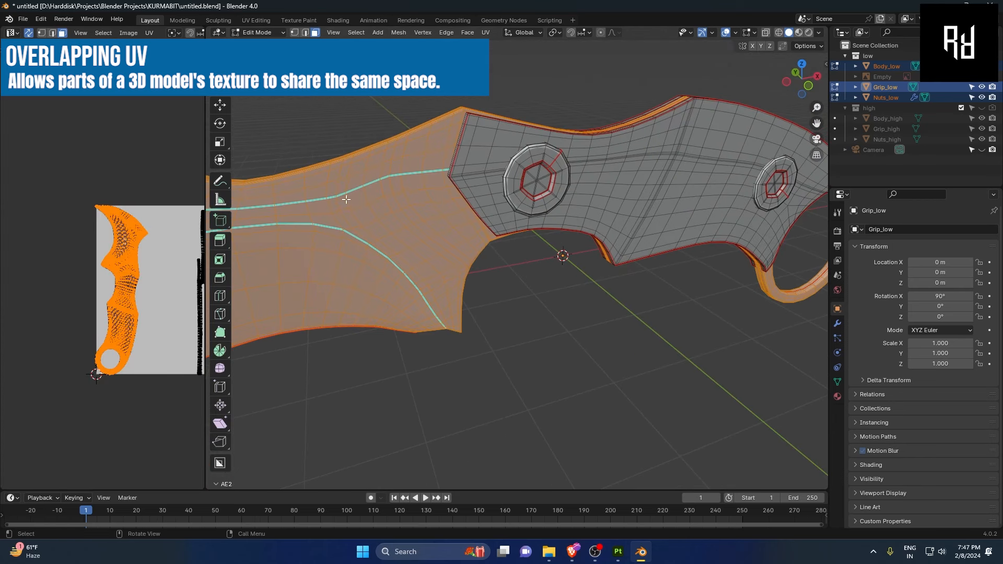
# Box-select several patches of faces near the blade's base on one side and compare them with the body UVs.
pyautogui.moveTo(355, 186); pyautogui.dragTo(429, 263)
pyautogui.moveTo(334, 184); pyautogui.dragTo(422, 277)
pyautogui.moveTo(354, 210); pyautogui.dragTo(429, 282)
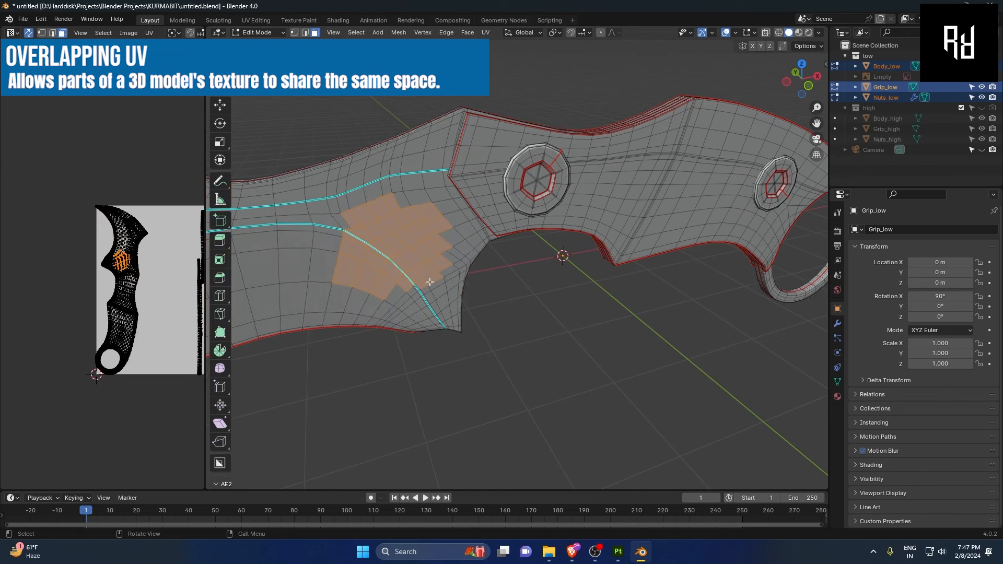
pyautogui.moveTo(359, 179); pyautogui.dragTo(436, 284)
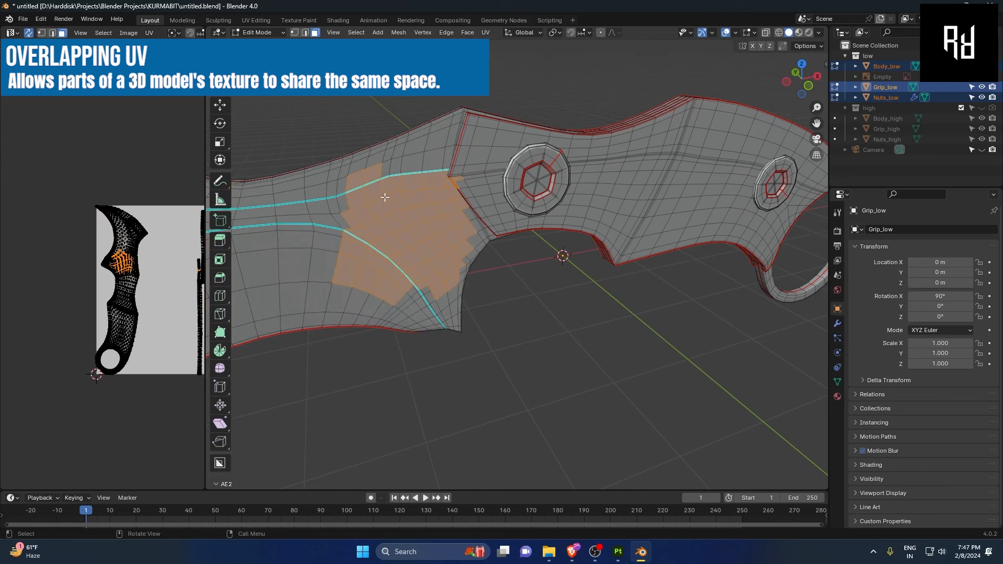
pyautogui.moveTo(347, 332); pyautogui.dragTo(510, 205, button='middle')
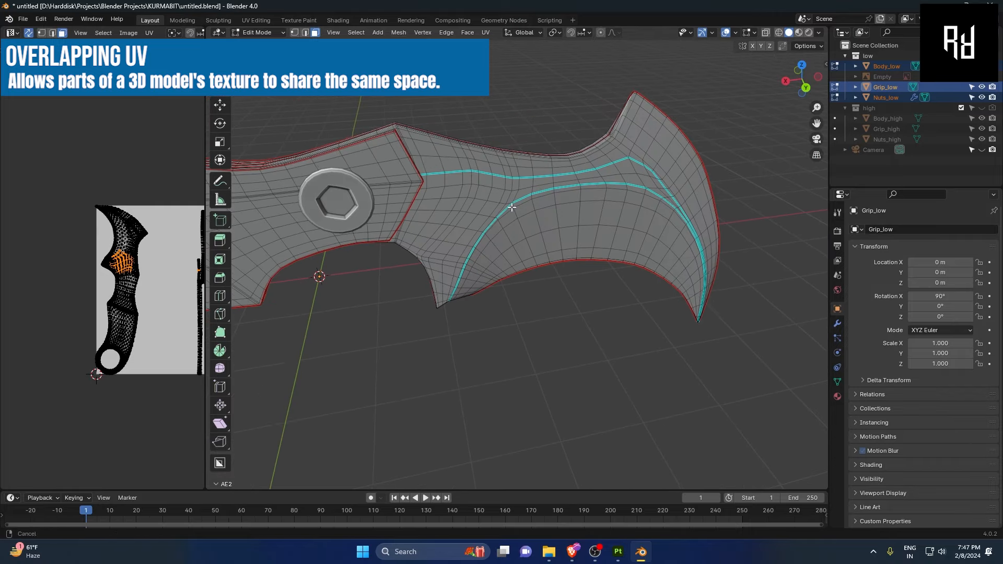
# Box-select a patch of faces on the blade's opposite side and inspect its place in the body UVs.
pyautogui.moveTo(499, 193); pyautogui.dragTo(557, 230)
pyautogui.moveTo(575, 127); pyautogui.dragTo(510, 211, button='middle')
pyautogui.keyDown('shift'); pyautogui.moveTo(549, 250); pyautogui.dragTo(733, 282, button='middle'); pyautogui.keyUp('shift')
pyautogui.scroll(4, 732, 282)
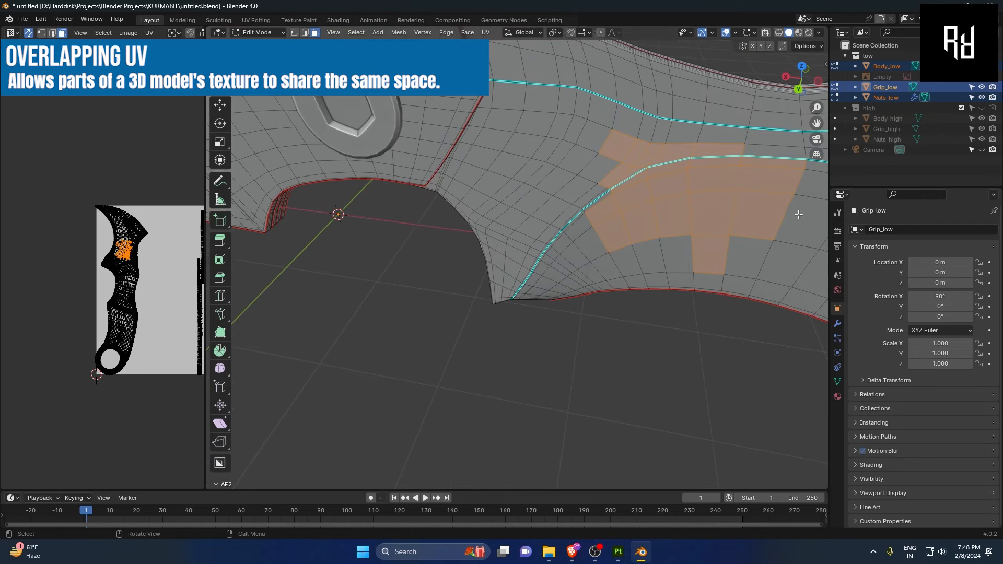
pyautogui.keyDown('shift'); pyautogui.moveTo(799, 214); pyautogui.dragTo(617, 264, button='middle'); pyautogui.keyUp('shift')
# Box-select the stacked body islands and examine their overlap in the UV editor and the highlighting along the knife.
pyautogui.scroll(-1, 617, 264)
pyautogui.moveTo(34, 153); pyautogui.dragTo(176, 419)
pyautogui.scroll(-3, 694, 242)
pyautogui.keyDown('shift'); pyautogui.moveTo(697, 241); pyautogui.dragTo(604, 244, button='middle'); pyautogui.keyUp('shift')
pyautogui.scroll(-1, 523, 240)
pyautogui.keyDown('shift'); pyautogui.moveTo(462, 234); pyautogui.dragTo(340, 162, button='middle'); pyautogui.keyUp('shift')
pyautogui.scroll(5, 72, 240)
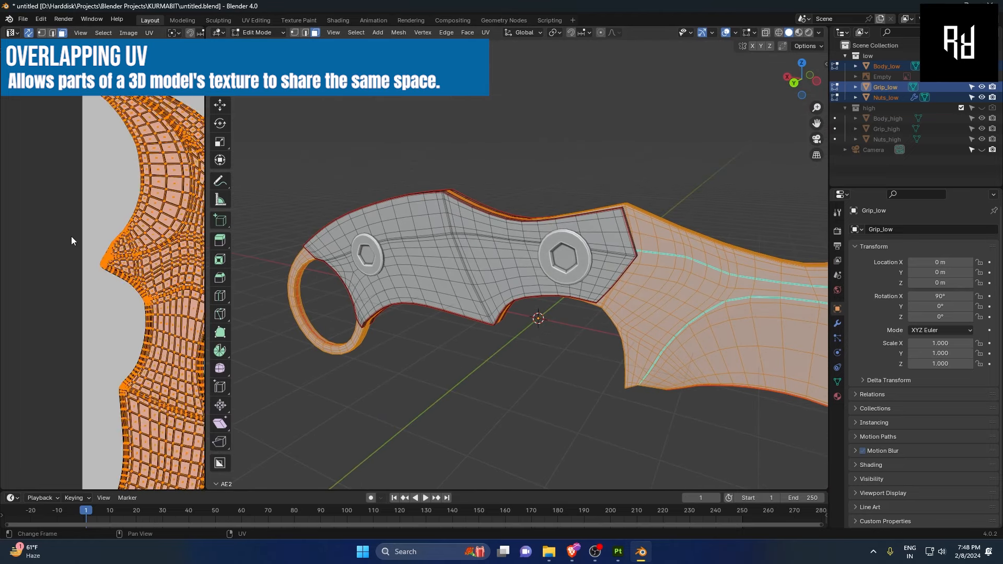
pyautogui.scroll(-4, 72, 240)
pyautogui.scroll(8, 95, 259)
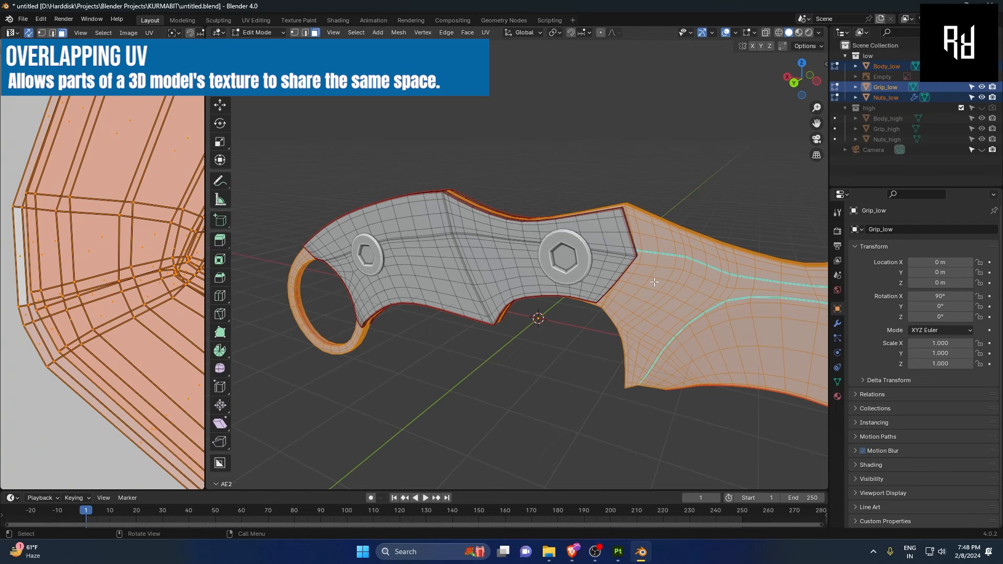
pyautogui.moveTo(654, 282); pyautogui.dragTo(524, 249, button='middle')
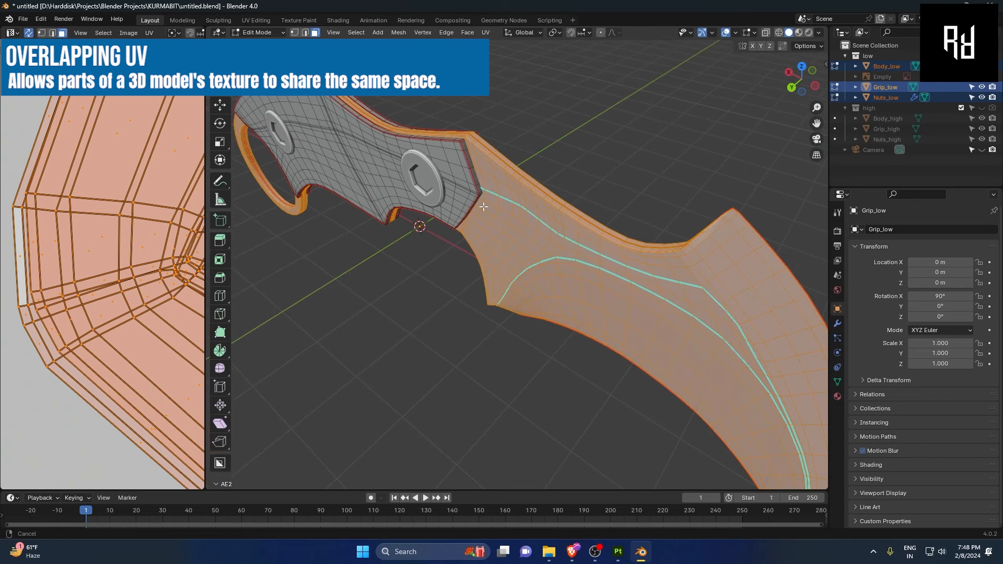
# Clear the selection and examine the overlapping body islands up close and as a whole in the UV editor.
pyautogui.click(55, 288)
pyautogui.scroll(5, 53, 287)
pyautogui.scroll(-2, 83, 247)
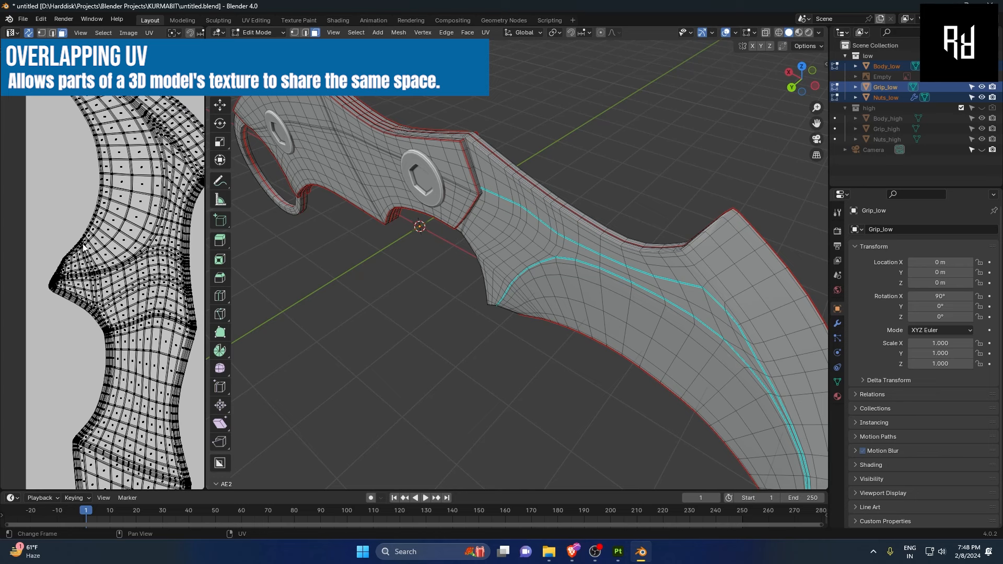
pyautogui.scroll(-5, 101, 255)
pyautogui.scroll(8, 83, 261)
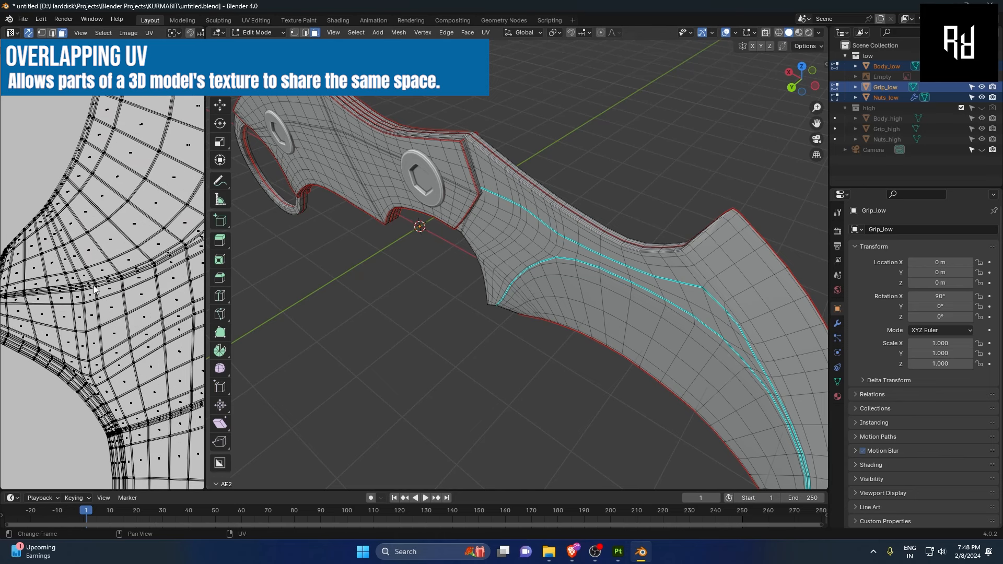
pyautogui.scroll(-4, 94, 288)
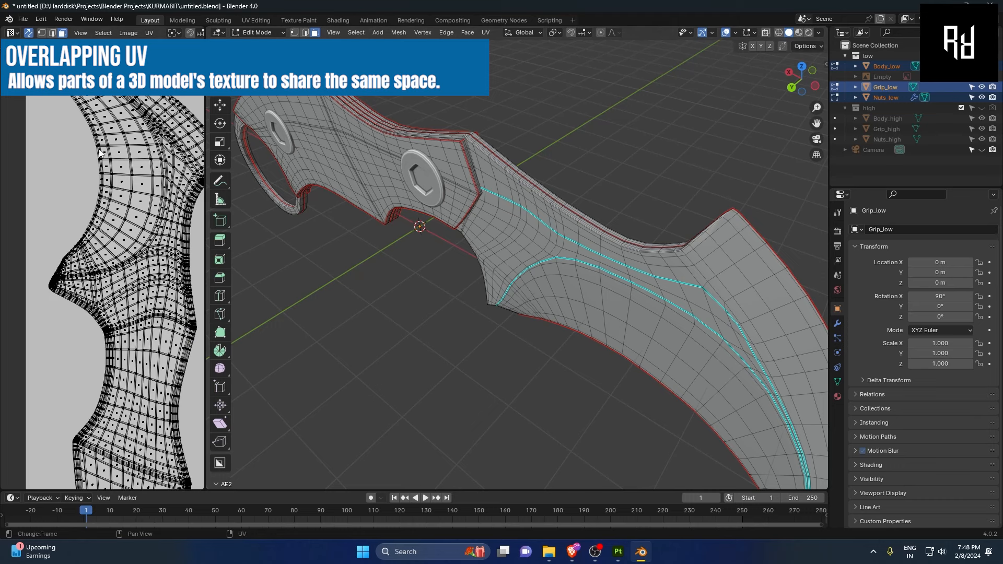
pyautogui.scroll(-3, 58, 176)
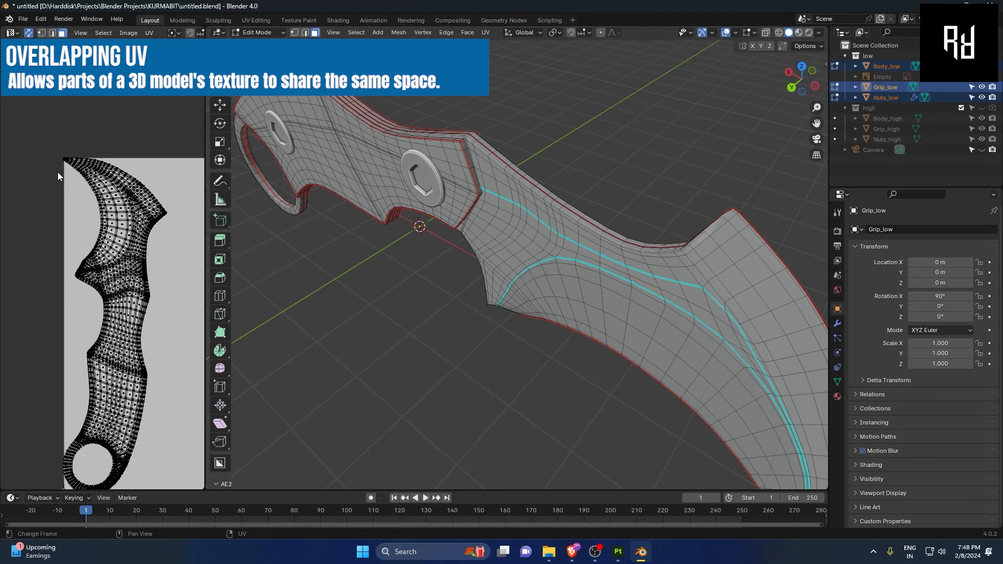
# Box-select the ring end and the full length of the stacked body islands, comparing the highlighting on both sides of the knife.
pyautogui.press('a')
pyautogui.moveTo(150, 358); pyautogui.dragTo(132, 299, button='middle')
pyautogui.moveTo(143, 335); pyautogui.dragTo(1, 444)
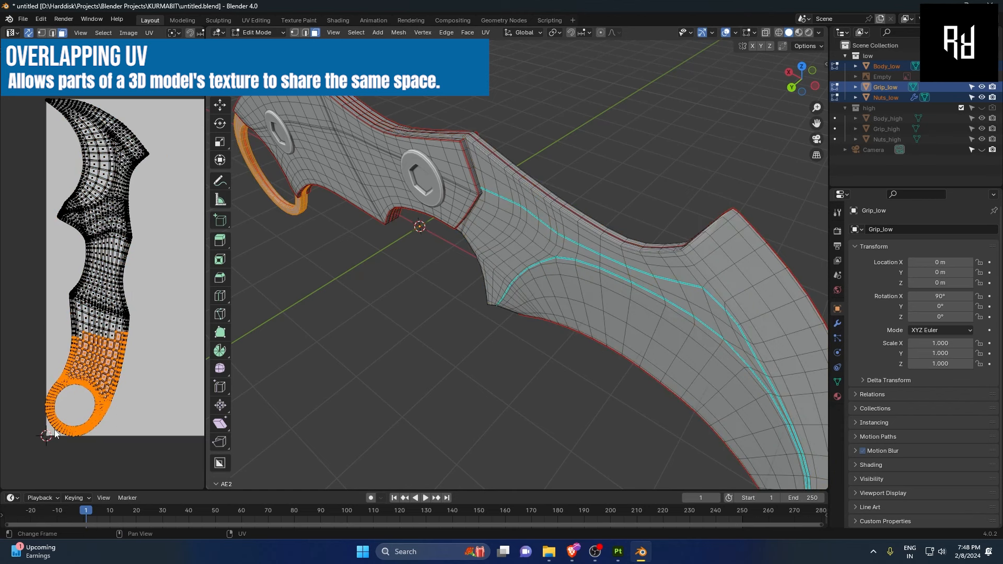
pyautogui.moveTo(130, 442); pyautogui.dragTo(11, 99)
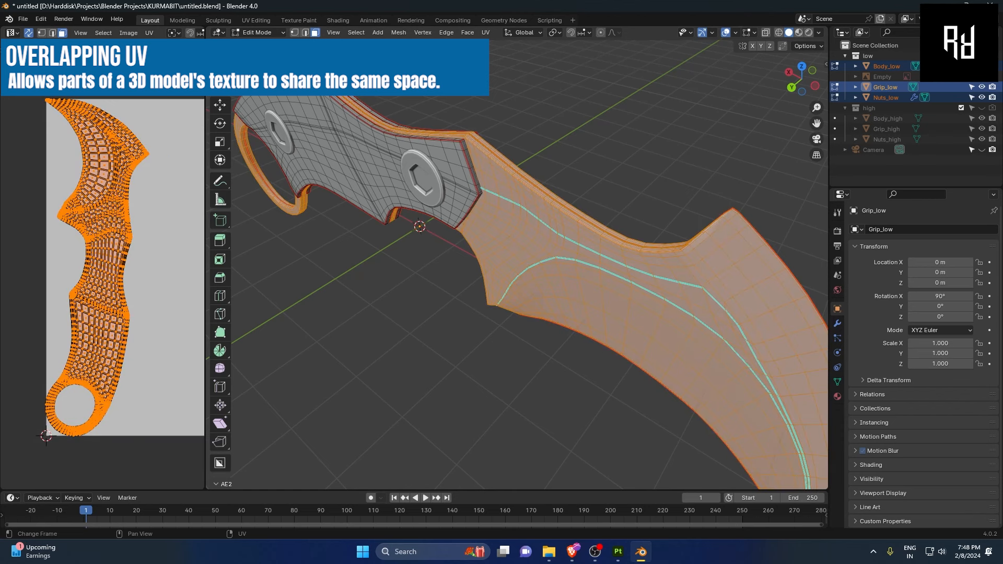
pyautogui.moveTo(561, 172); pyautogui.dragTo(505, 235, button='middle')
pyautogui.scroll(4, 504, 235)
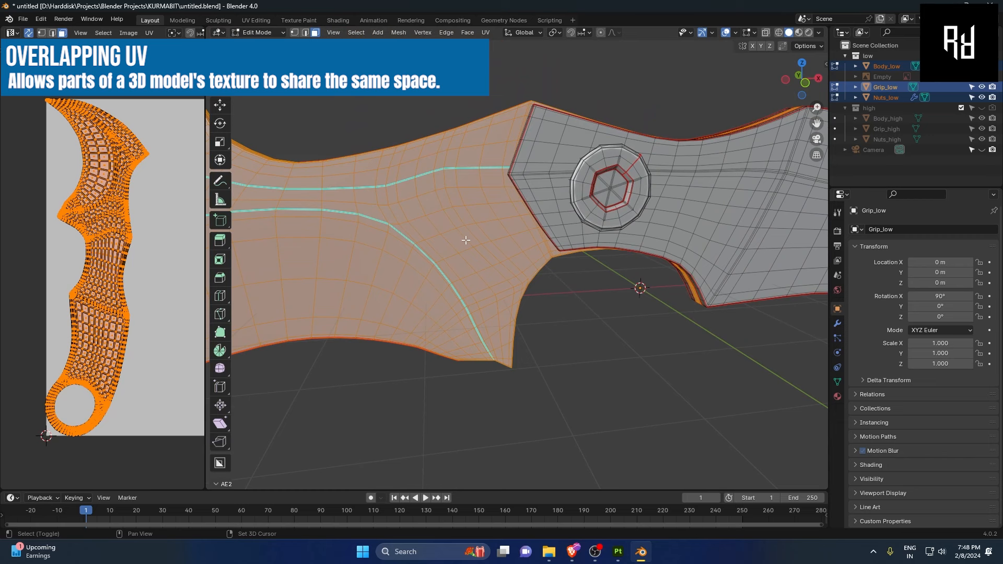
# Box-select the ring end, middle and blade portions of the stacked body islands in turn and compare them with the knife.
pyautogui.press('b')
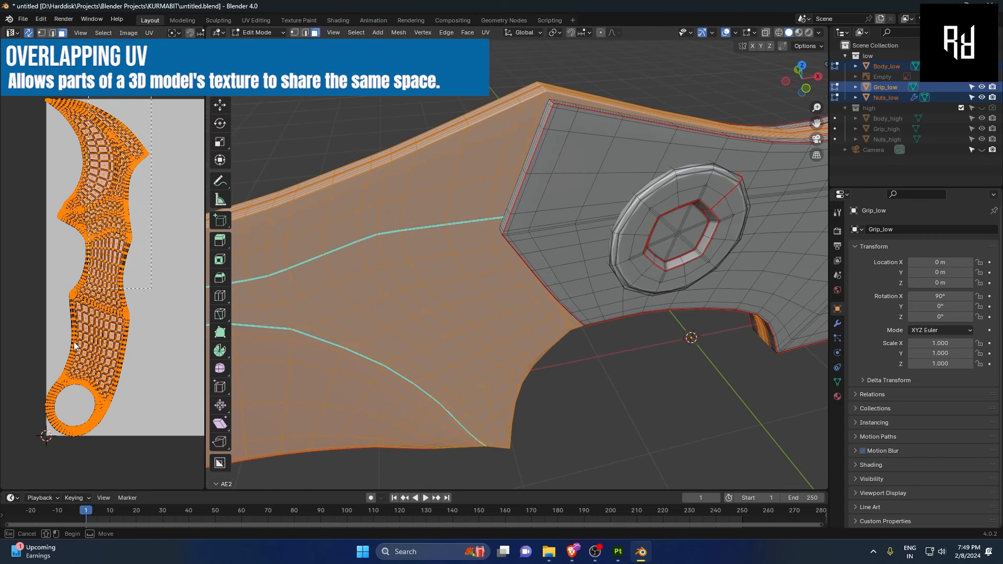
pyautogui.moveTo(105, 337); pyautogui.dragTo(31, 445)
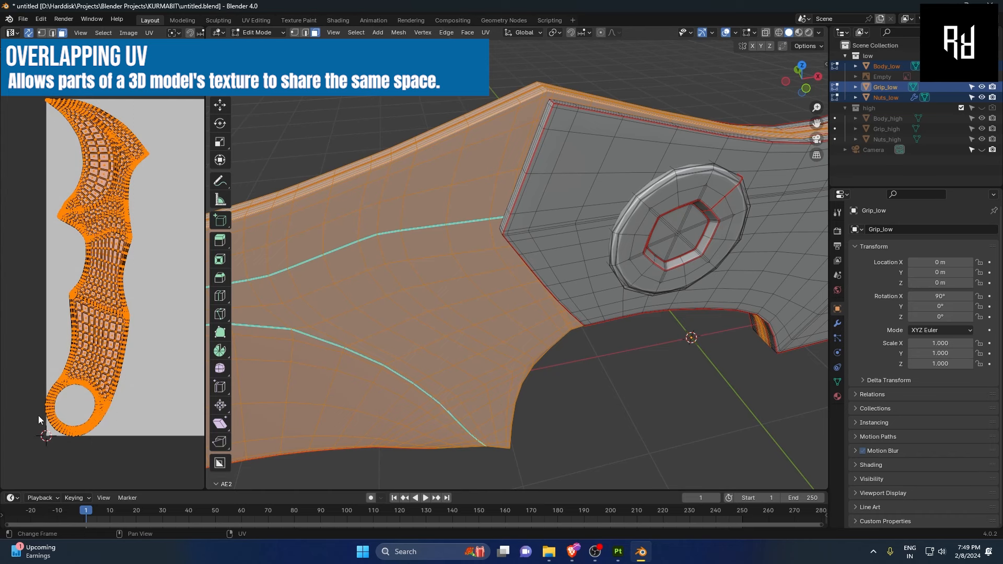
pyautogui.moveTo(20, 311); pyautogui.dragTo(136, 456)
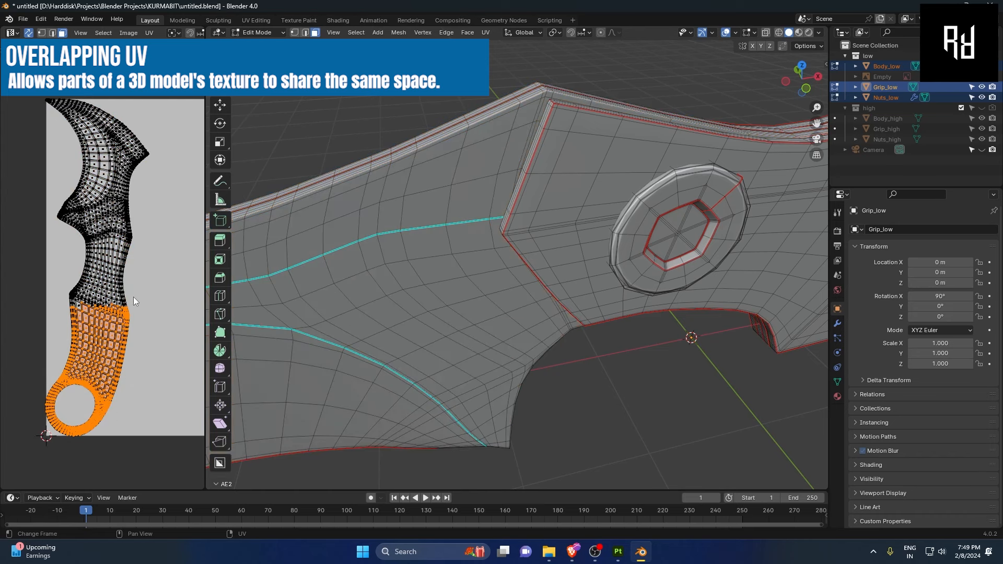
pyautogui.scroll(1, 50, 263)
pyautogui.moveTo(37, 285); pyautogui.dragTo(174, 358)
pyautogui.moveTo(159, 250); pyautogui.dragTo(178, 340, button='middle')
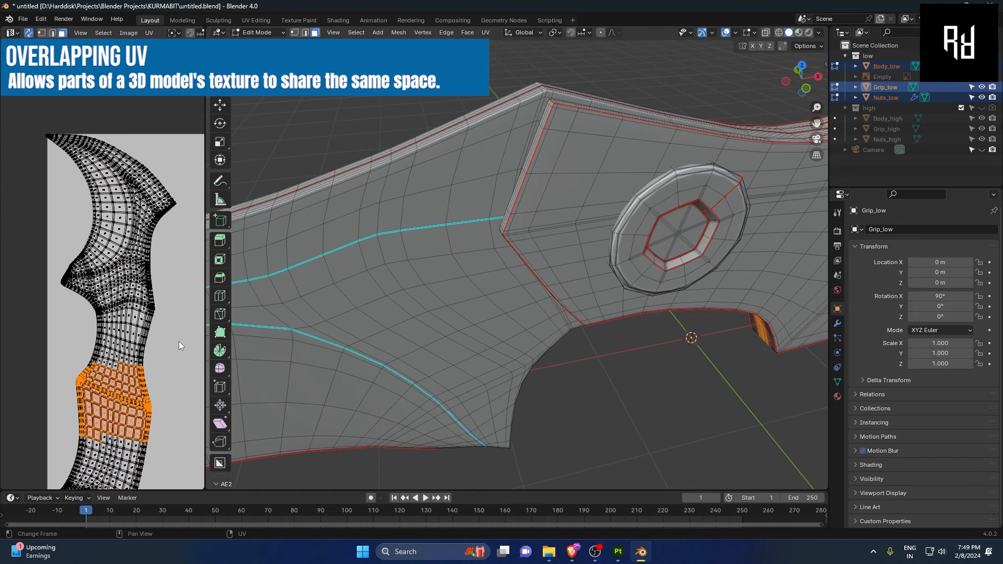
pyautogui.moveTo(179, 340); pyautogui.dragTo(12, 92)
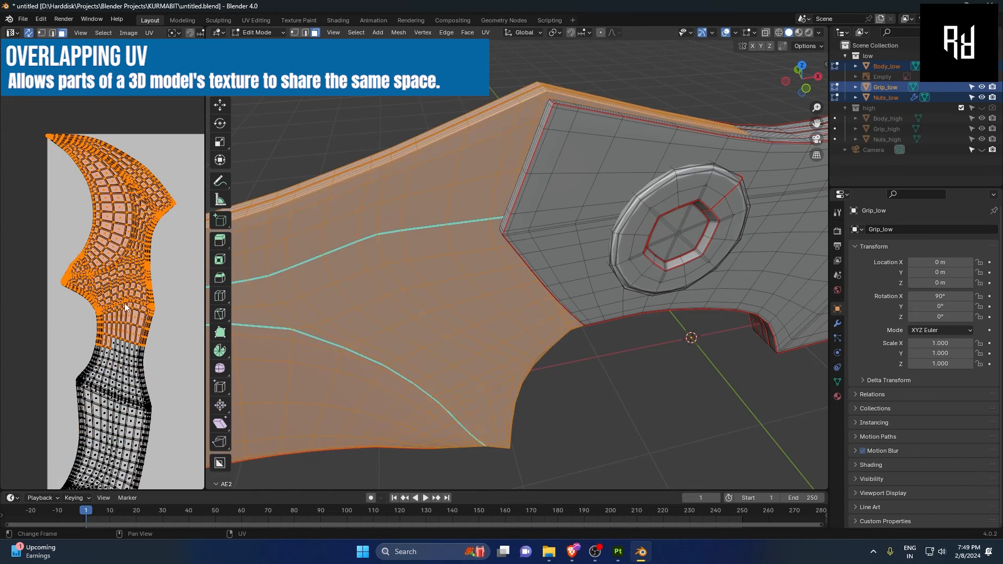
# Box-select the complete stacked body islands and examine their overlapping faces up close around the blade's base.
pyautogui.scroll(-3, 124, 246)
pyautogui.scroll(5, 76, 281)
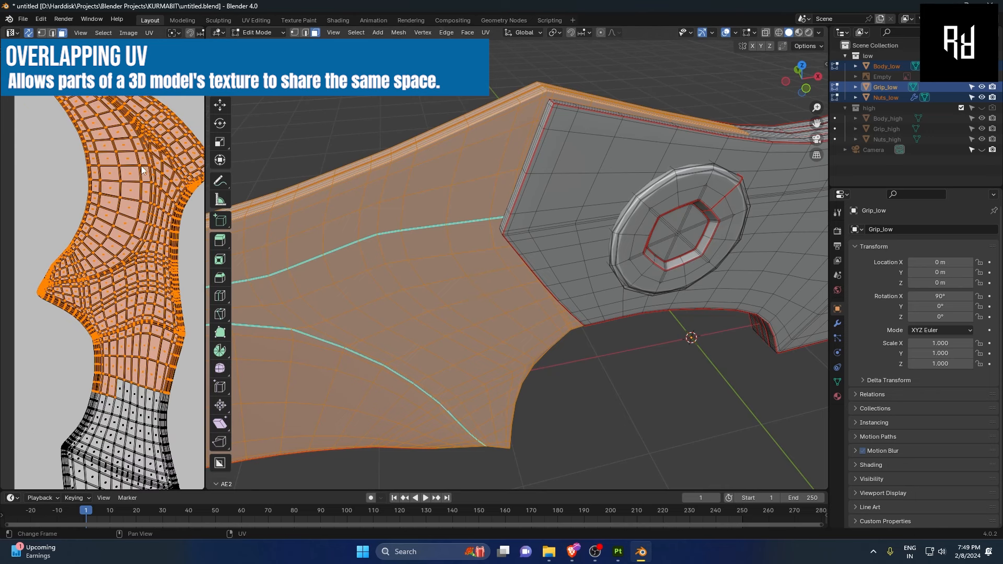
pyautogui.scroll(-3, 45, 190)
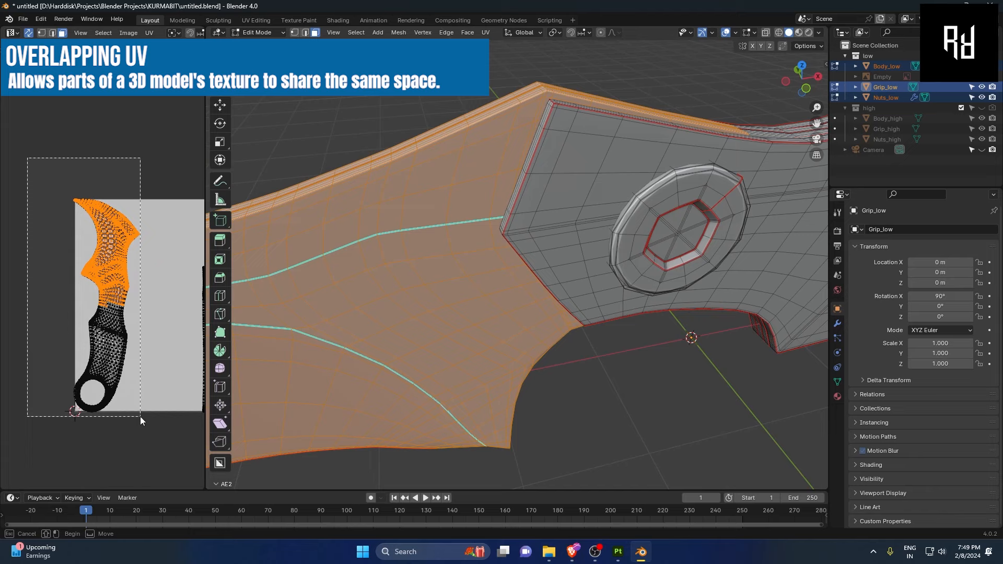
pyautogui.scroll(6, 66, 295)
pyautogui.scroll(2, 66, 295)
pyautogui.scroll(-3, 448, 271)
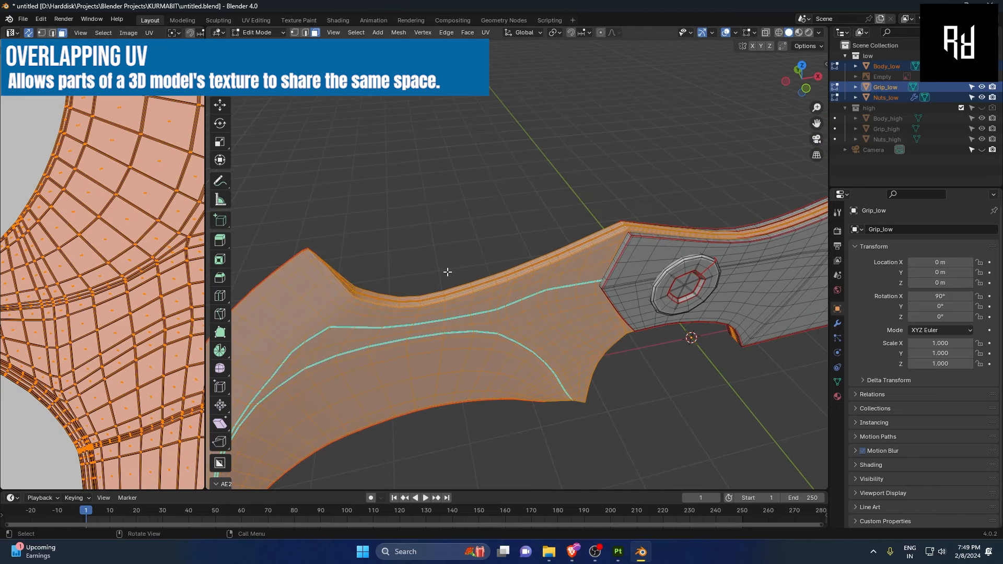
# Box-select a patch of faces near the blade's base on the model and examine its overlapping UV faces up close.
pyautogui.moveTo(448, 271); pyautogui.dragTo(609, 294, button='middle')
pyautogui.keyDown('shift'); pyautogui.moveTo(703, 358); pyautogui.dragTo(672, 270, button='middle'); pyautogui.keyUp('shift')
pyautogui.moveTo(559, 179); pyautogui.dragTo(623, 257)
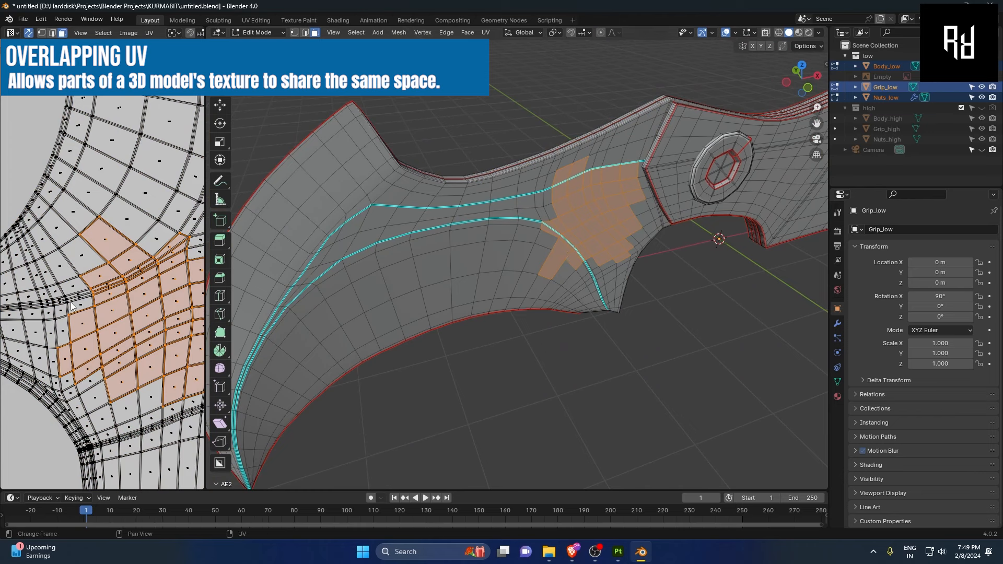
pyautogui.scroll(4, 73, 300)
pyautogui.scroll(3, 29, 266)
pyautogui.moveTo(31, 276); pyautogui.dragTo(157, 220, button='middle')
pyautogui.scroll(3, 102, 263)
pyautogui.scroll(2, 100, 229)
# Select a single face along the body's spine in the UV editor and extend the selection to its linked body island.
pyautogui.click(104, 191)
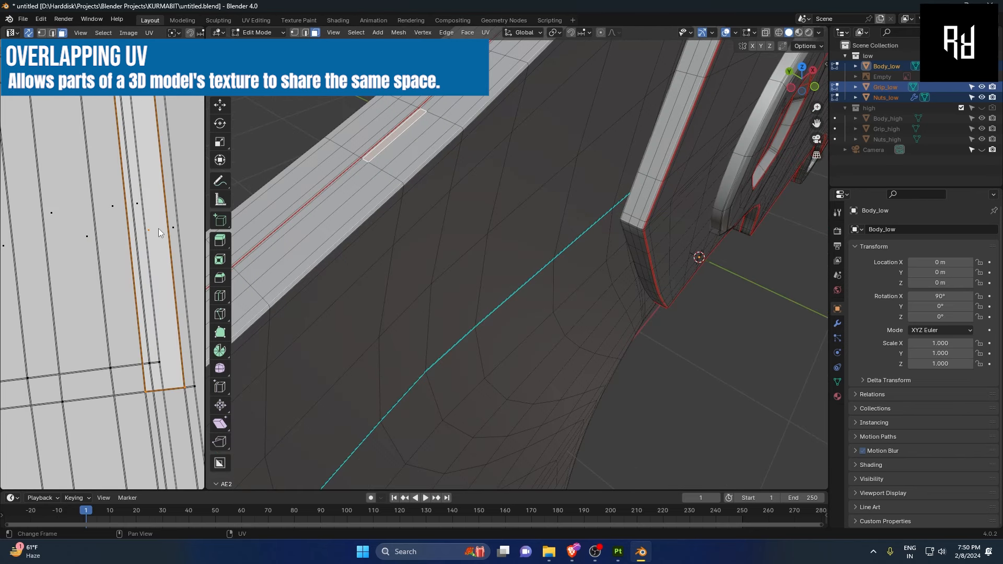
pyautogui.press('l')
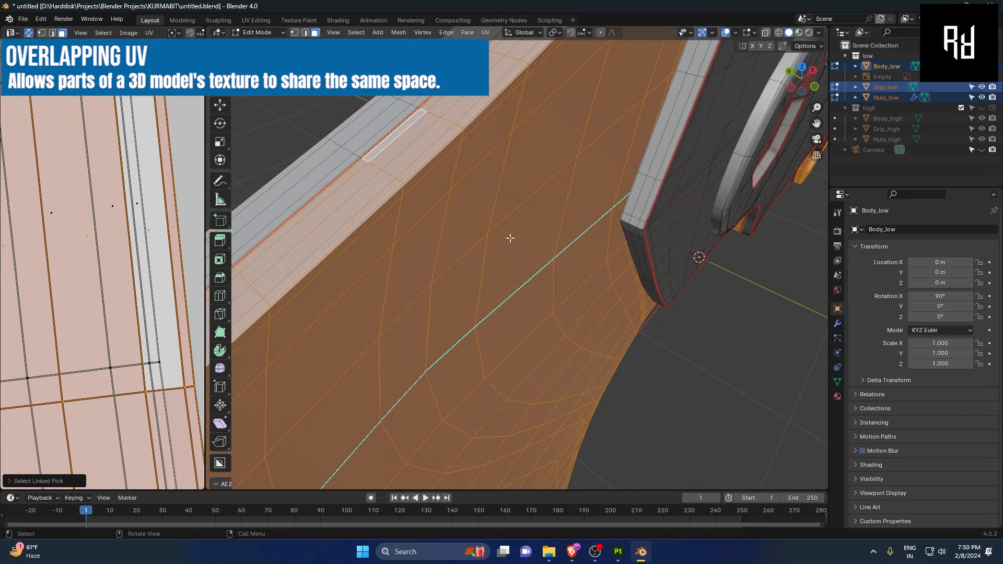
pyautogui.scroll(-4, 697, 277)
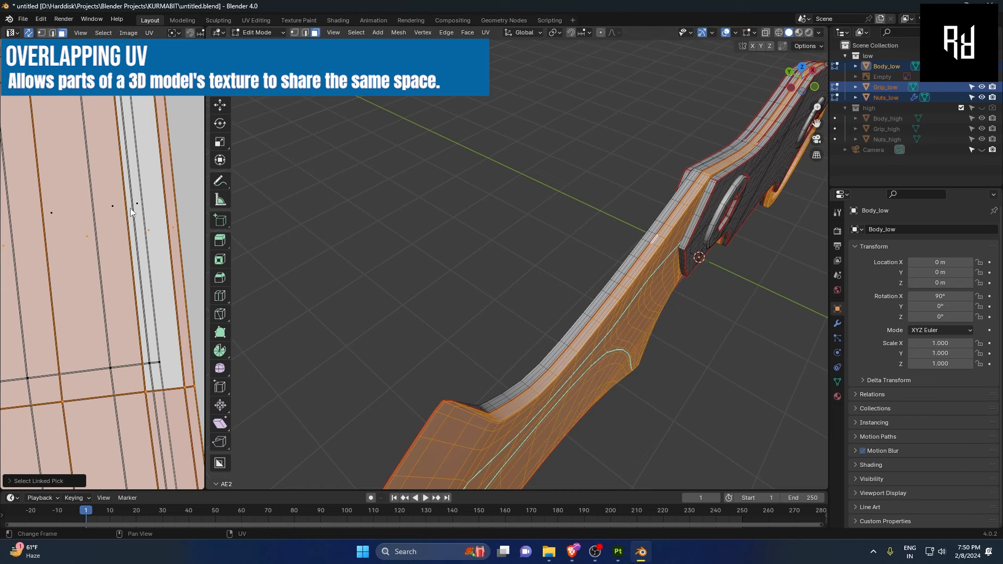
pyautogui.scroll(2, 634, 249)
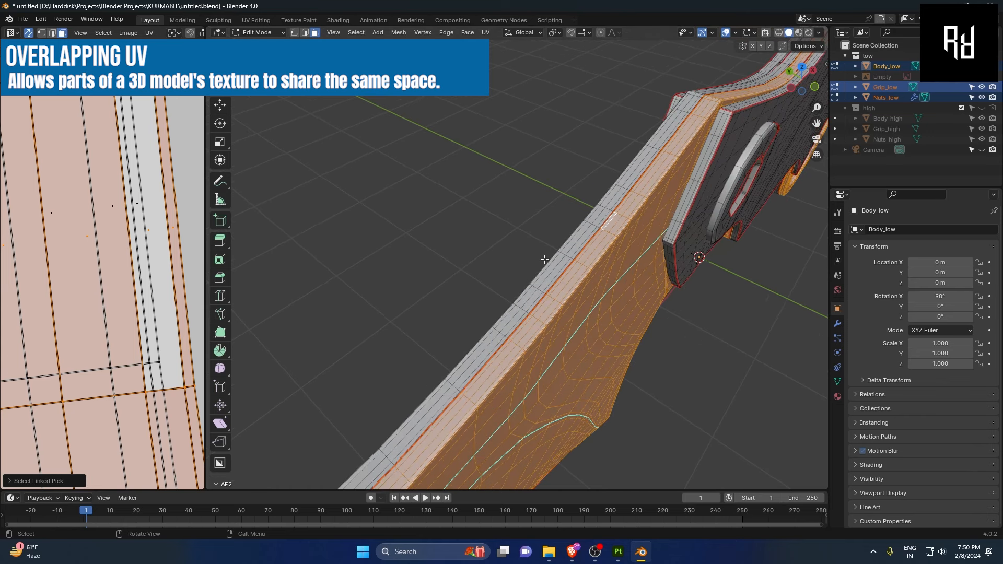
# Select a spine face across the seam, extend the selection to that side's linked body island, and inspect both knife sides.
pyautogui.click(564, 261)
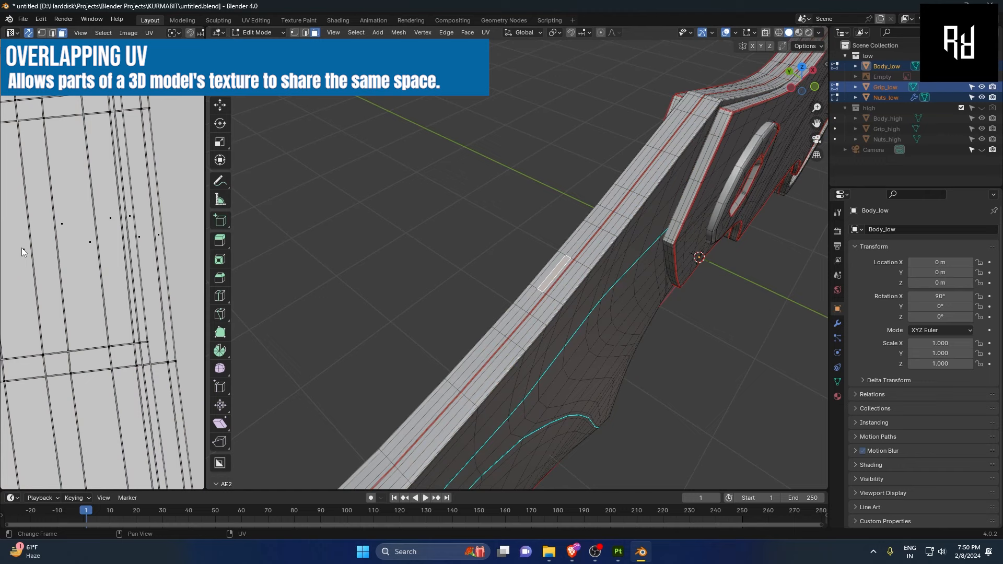
pyautogui.scroll(-3, 84, 147)
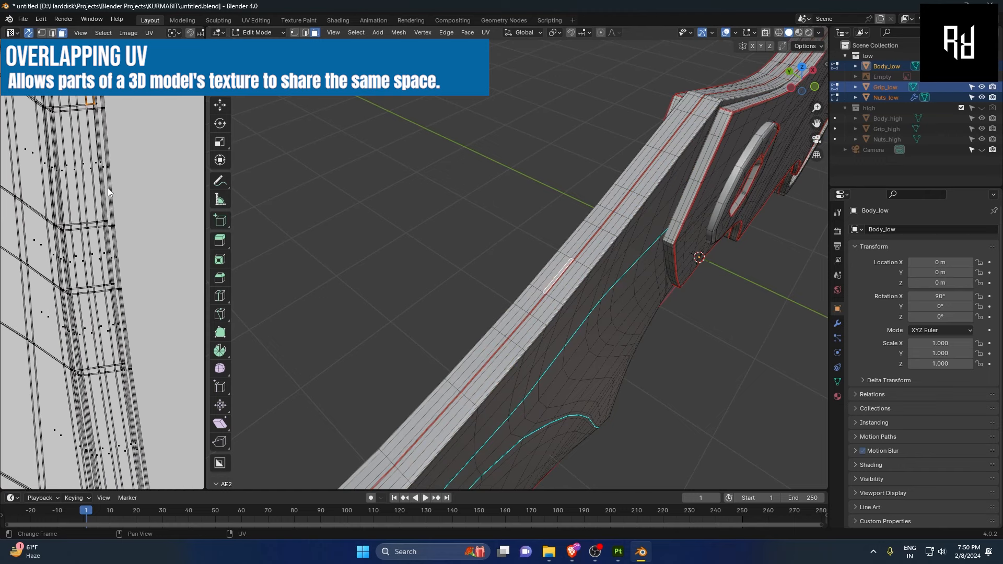
pyautogui.scroll(5, 84, 147)
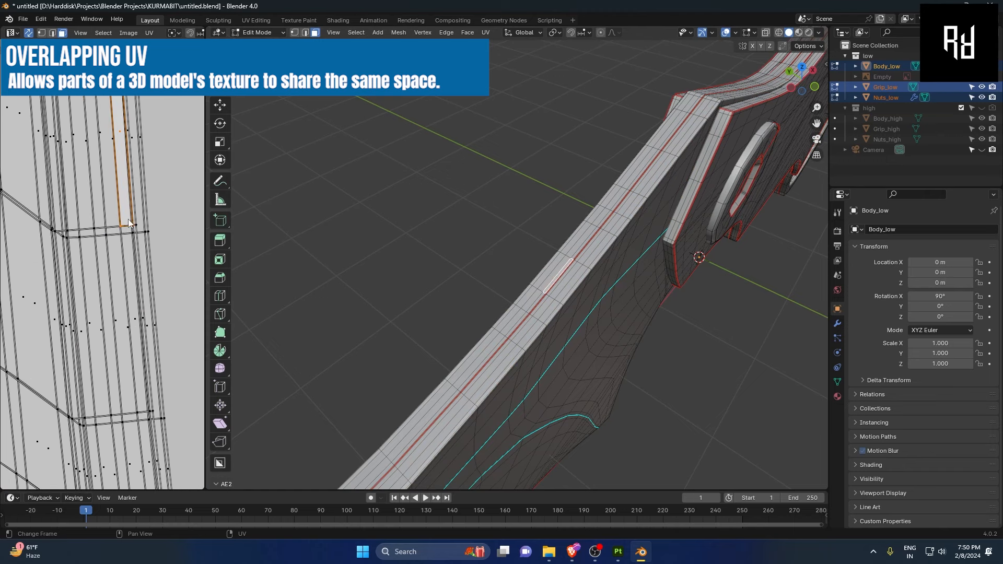
pyautogui.scroll(4, 102, 256)
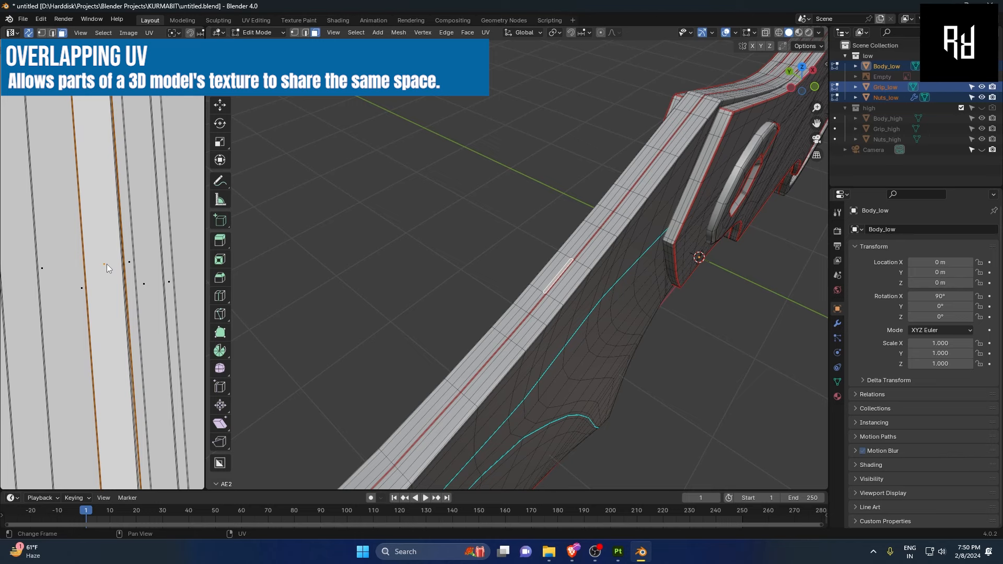
pyautogui.press('l')
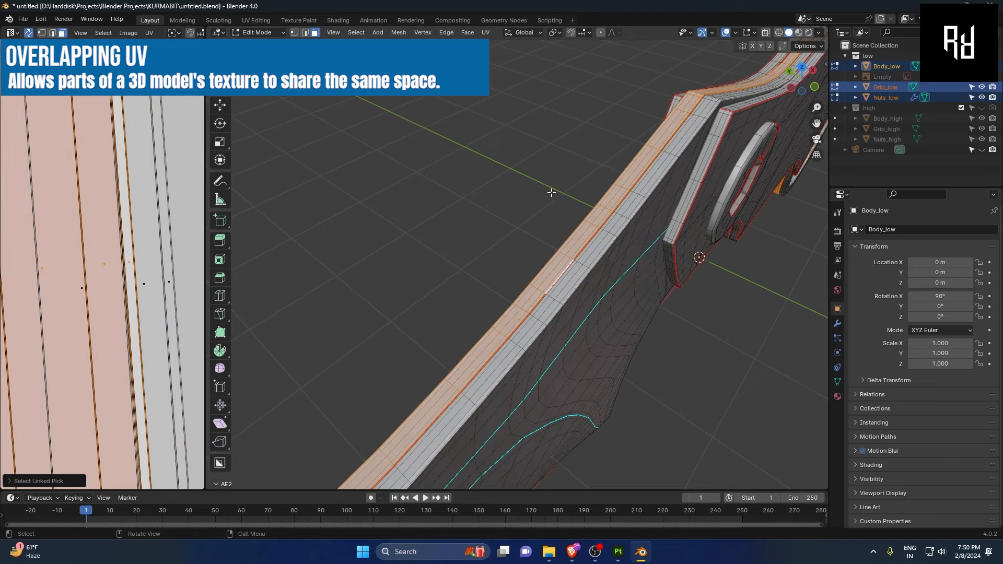
pyautogui.moveTo(551, 192); pyautogui.dragTo(693, 149, button='middle')
pyautogui.moveTo(684, 258); pyautogui.dragTo(653, 261, button='middle')
pyautogui.scroll(-7, 81, 311)
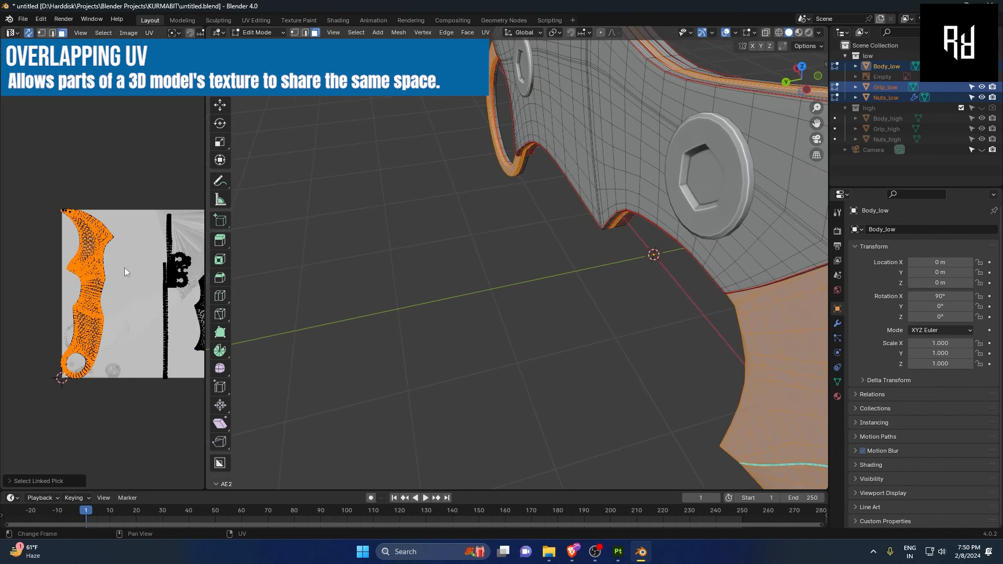
pyautogui.scroll(2, 96, 288)
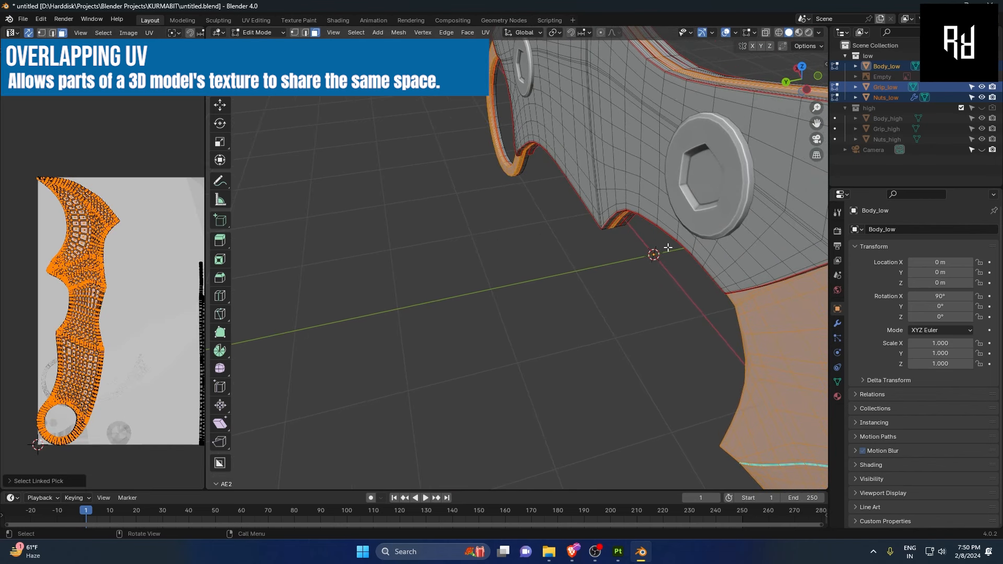
pyautogui.moveTo(668, 247); pyautogui.dragTo(330, 250, button='middle')
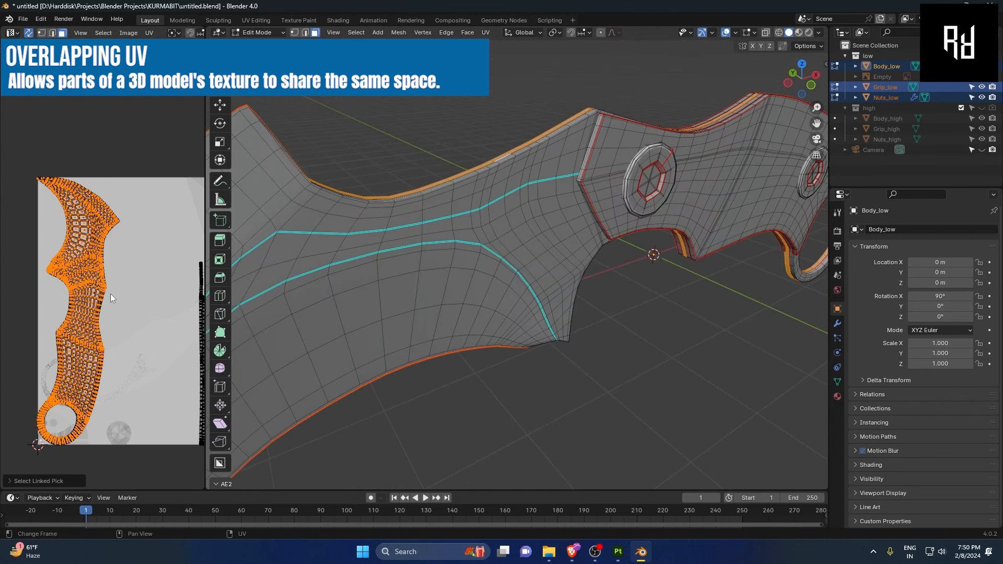
# Move the selected body island beside its overlapping counterpart and box-select across both to show them as separate UVs.
pyautogui.press('g')
pyautogui.click(159, 301)
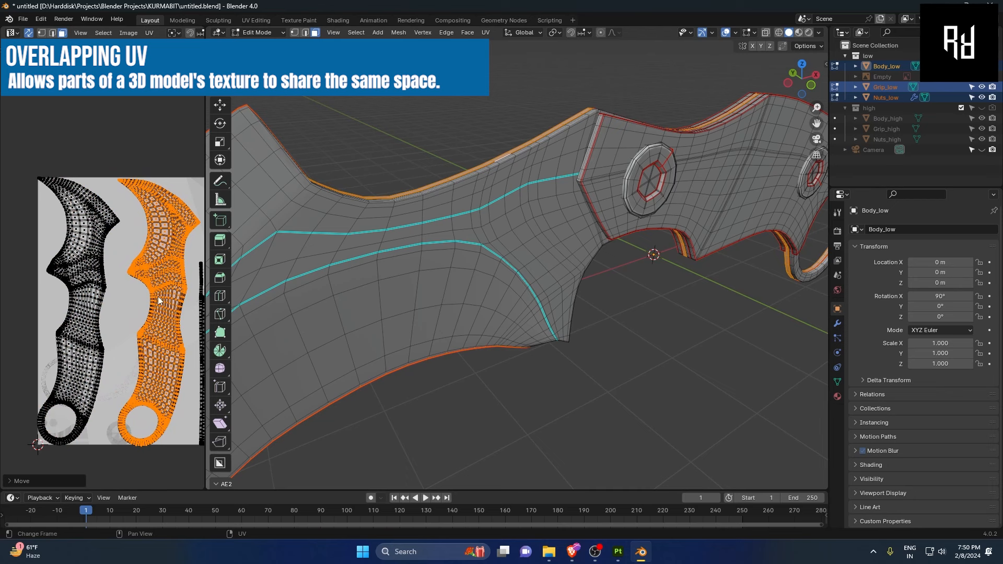
pyautogui.moveTo(4, 150); pyautogui.dragTo(165, 441)
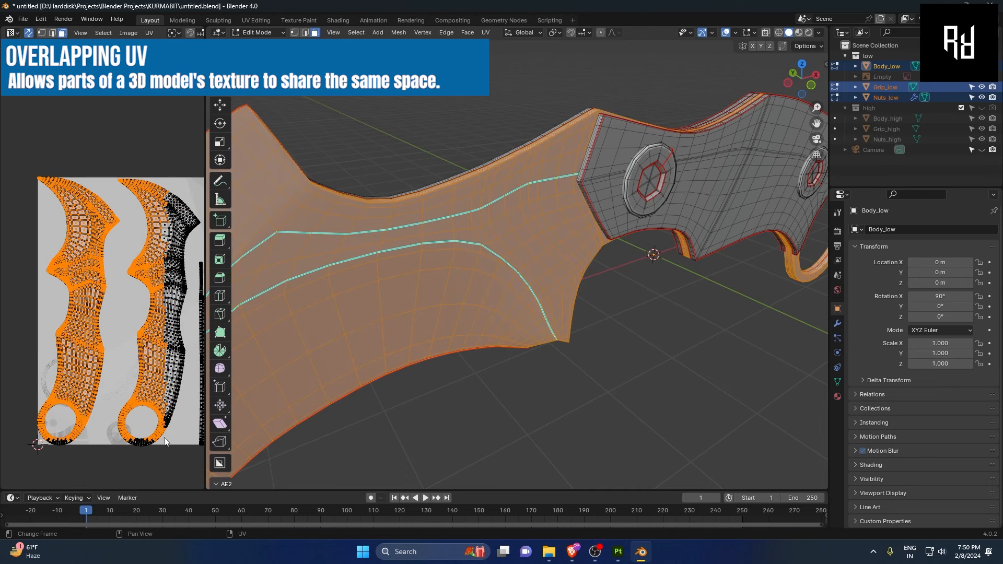
pyautogui.moveTo(16, 149); pyautogui.dragTo(179, 449)
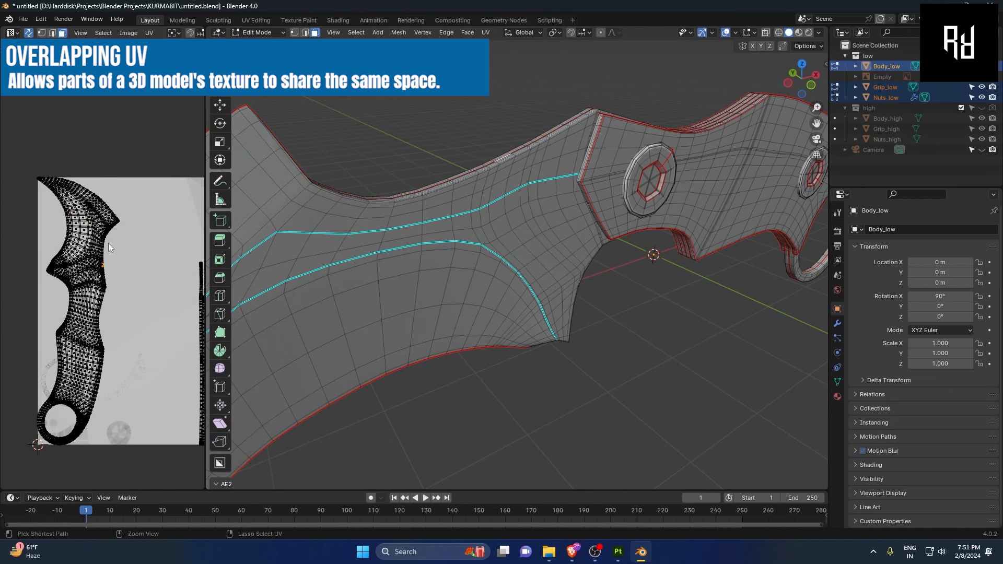
pyautogui.scroll(-2, 104, 255)
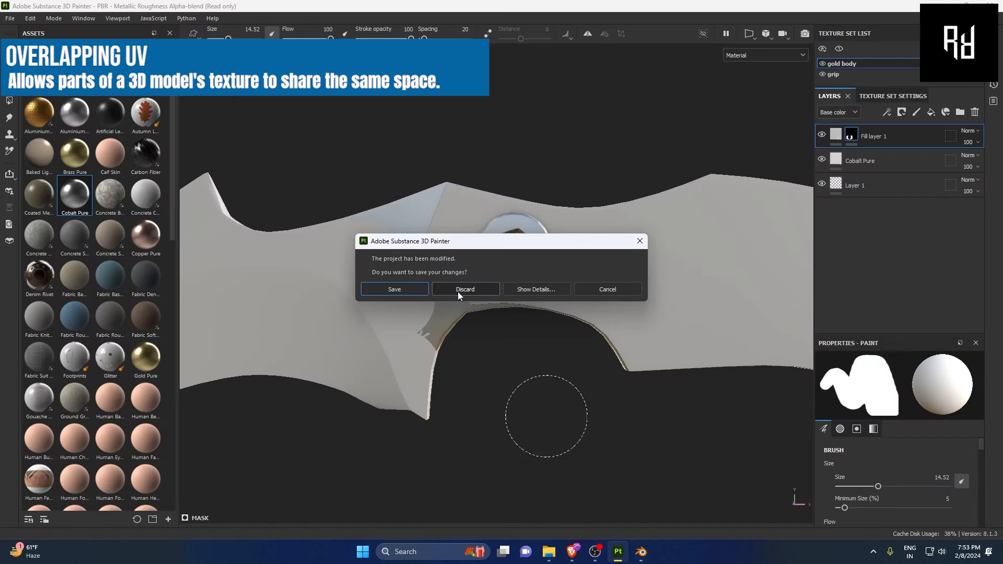
# In Substance 3D Painter, discard the modified project's changes and bake the selected mesh maps for the loaded knife at 4096 output size.
pyautogui.click(457, 291)
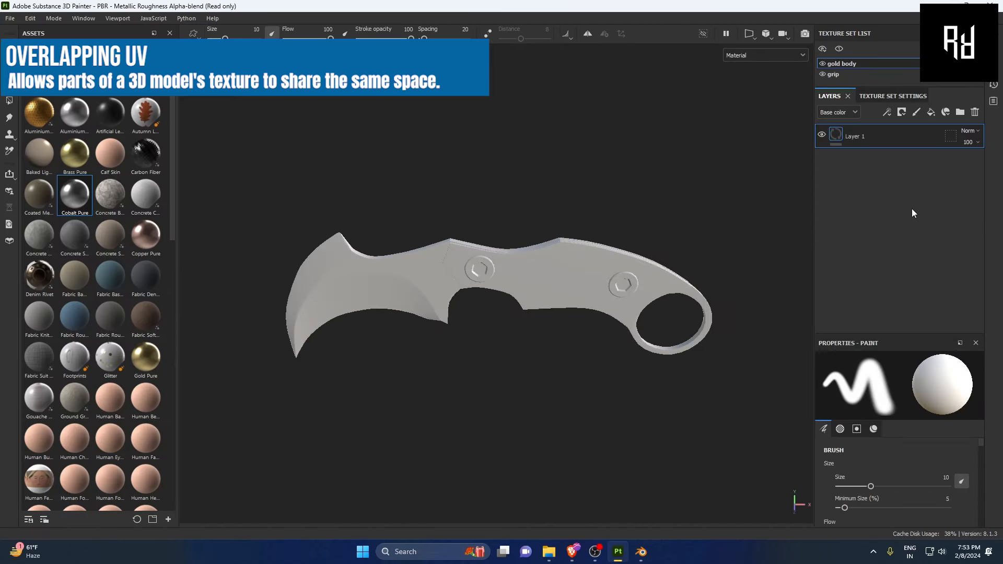
pyautogui.click(885, 100)
pyautogui.click(939, 161)
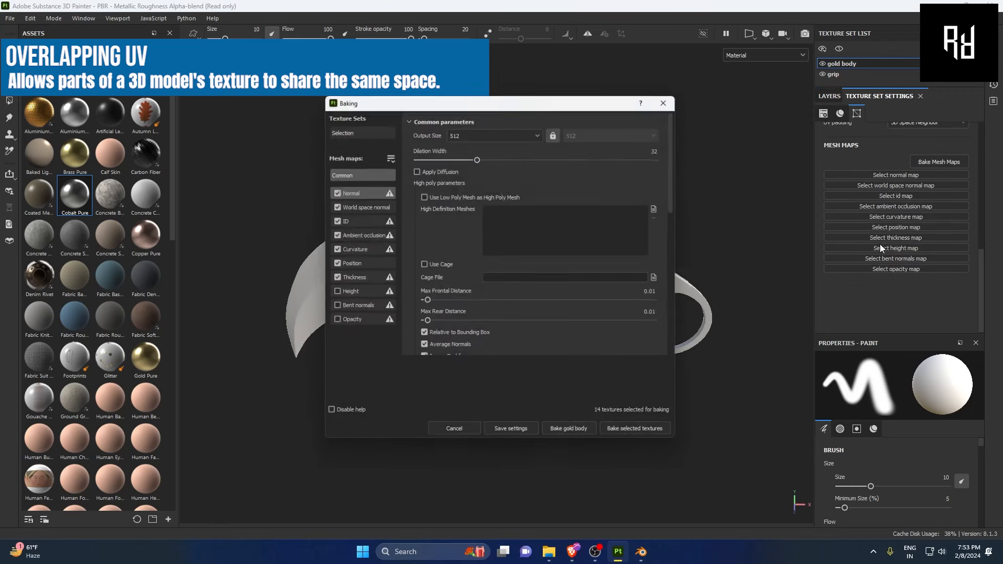
pyautogui.click(495, 130)
pyautogui.click(490, 218)
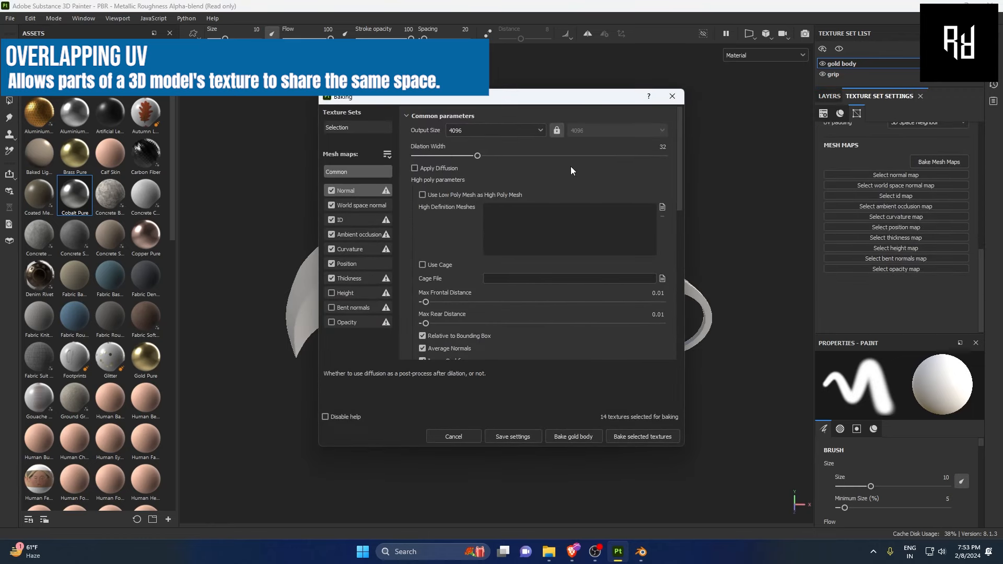
pyautogui.click(621, 436)
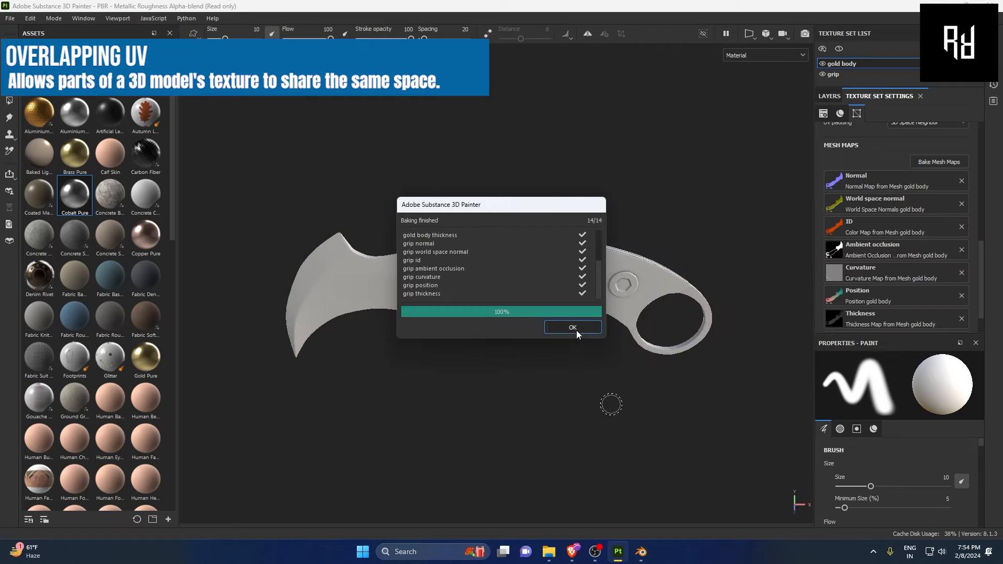
pyautogui.click(576, 330)
# Apply the Cobalt Pure material to the knife's gold body texture set.
pyautogui.moveTo(477, 373)
pyautogui.keyDown('alt'); pyautogui.mouseDown()
pyautogui.moveTo(496, 366)
pyautogui.moveTo(576, 388)
pyautogui.moveTo(468, 267)
pyautogui.moveTo(616, 315)
pyautogui.mouseUp(); pyautogui.keyUp('alt')
pyautogui.scroll(5, 507, 358)
pyautogui.moveTo(503, 356)
pyautogui.keyDown('alt'); pyautogui.mouseDown()
pyautogui.moveTo(424, 397)
pyautogui.moveTo(447, 409)
pyautogui.moveTo(578, 410)
pyautogui.moveTo(483, 265)
pyautogui.mouseUp(); pyautogui.keyUp('alt')
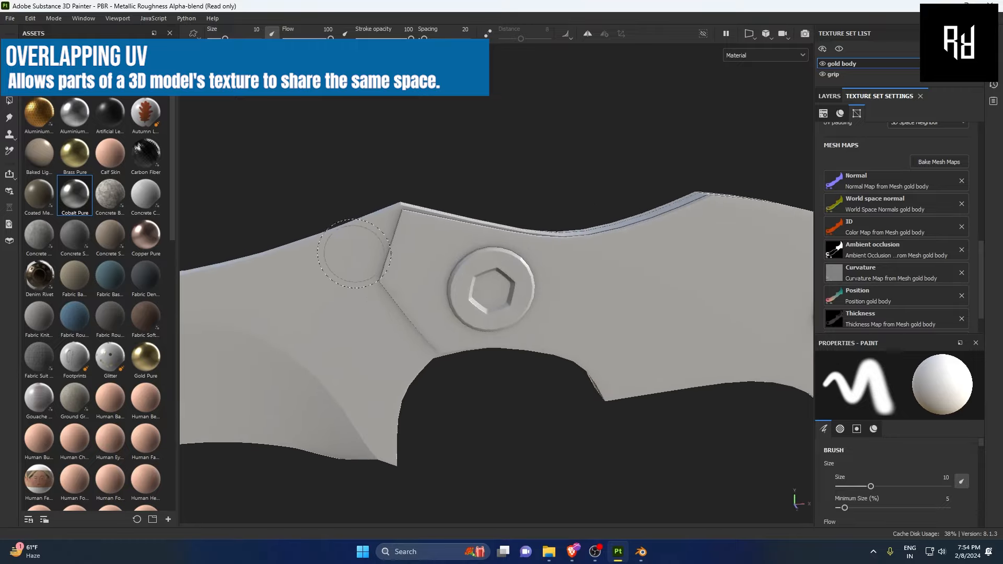
pyautogui.scroll(-4, 370, 288)
pyautogui.keyDown('alt'); pyautogui.moveTo(431, 361); pyautogui.dragTo(504, 329); pyautogui.keyUp('alt')
pyautogui.keyDown('alt'); pyautogui.moveTo(504, 329); pyautogui.dragTo(584, 356, button='middle'); pyautogui.keyUp('alt')
pyautogui.moveTo(585, 356)
pyautogui.keyDown('alt'); pyautogui.mouseDown()
pyautogui.moveTo(409, 362)
pyautogui.moveTo(496, 336)
pyautogui.moveTo(510, 385)
pyautogui.moveTo(537, 355)
pyautogui.mouseUp(); pyautogui.keyUp('alt')
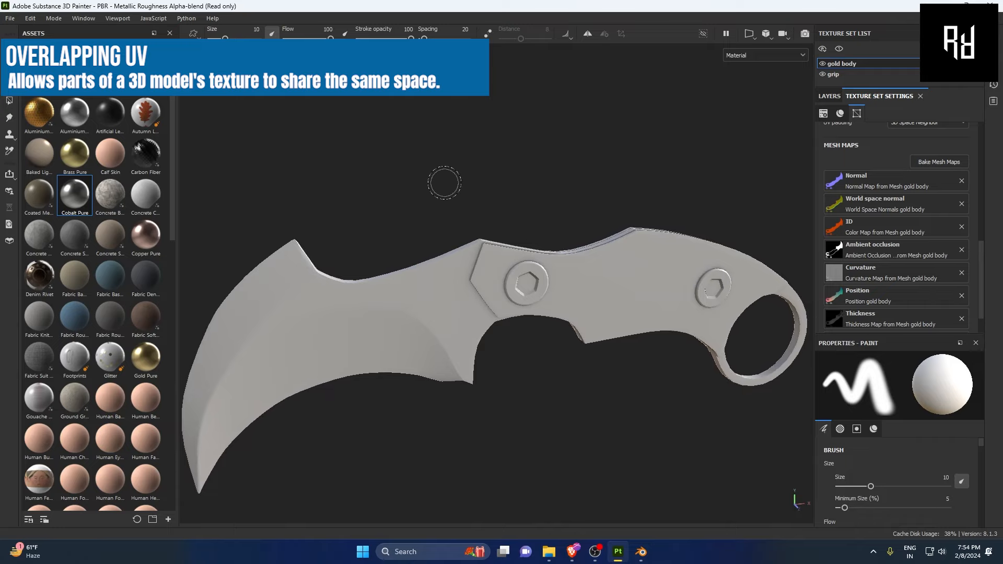
pyautogui.moveTo(74, 193); pyautogui.dragTo(407, 289)
pyautogui.keyDown('alt'); pyautogui.moveTo(406, 288); pyautogui.dragTo(323, 256); pyautogui.keyUp('alt')
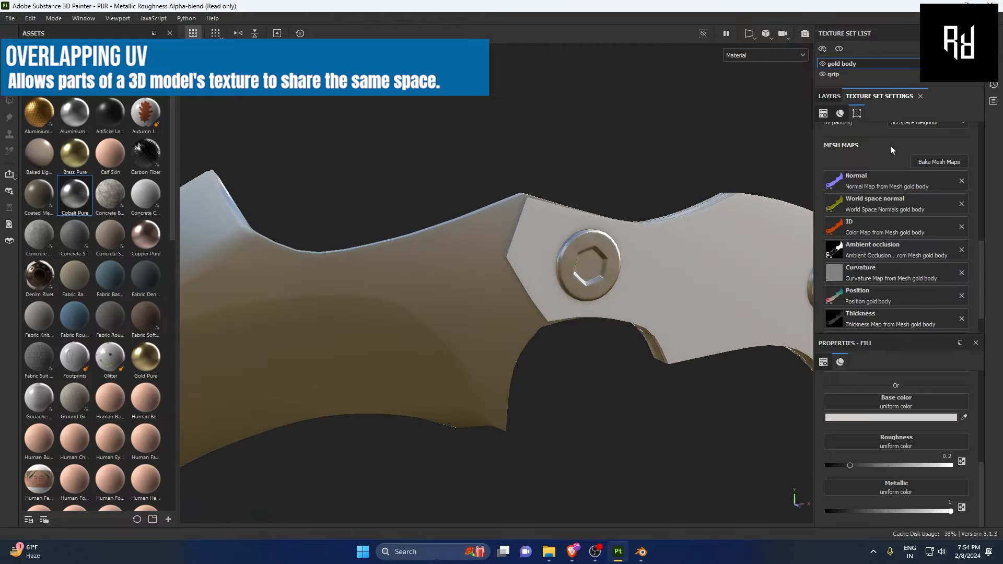
# Add a fill layer above the Cobalt Pure layer and give it a black mask.
pyautogui.click(830, 96)
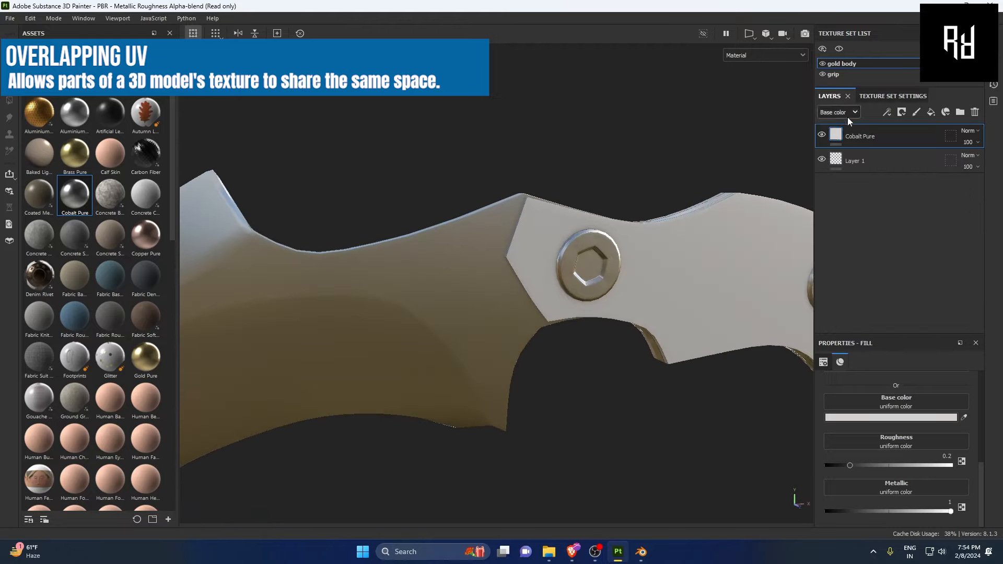
pyautogui.click(930, 112)
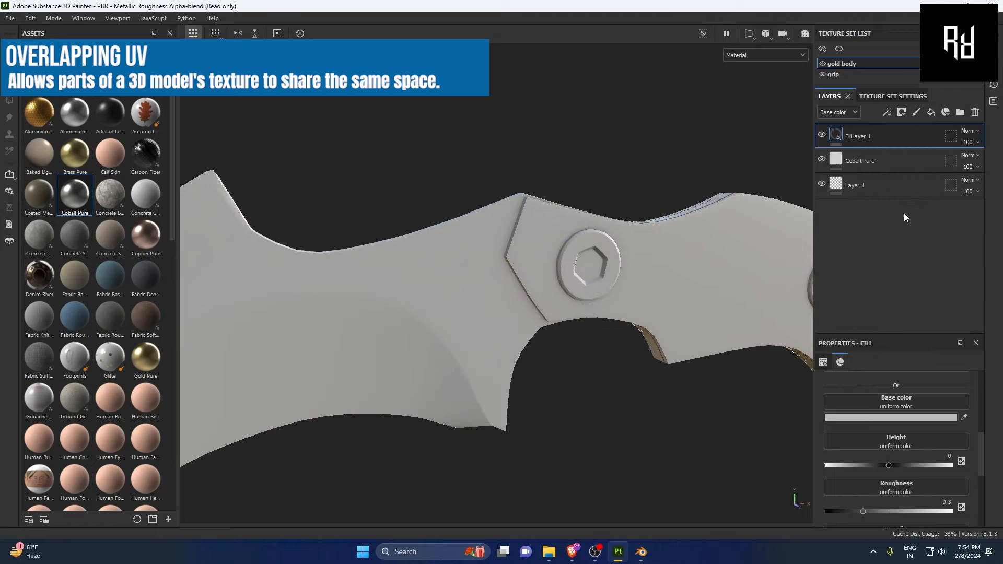
pyautogui.rightClick(887, 138)
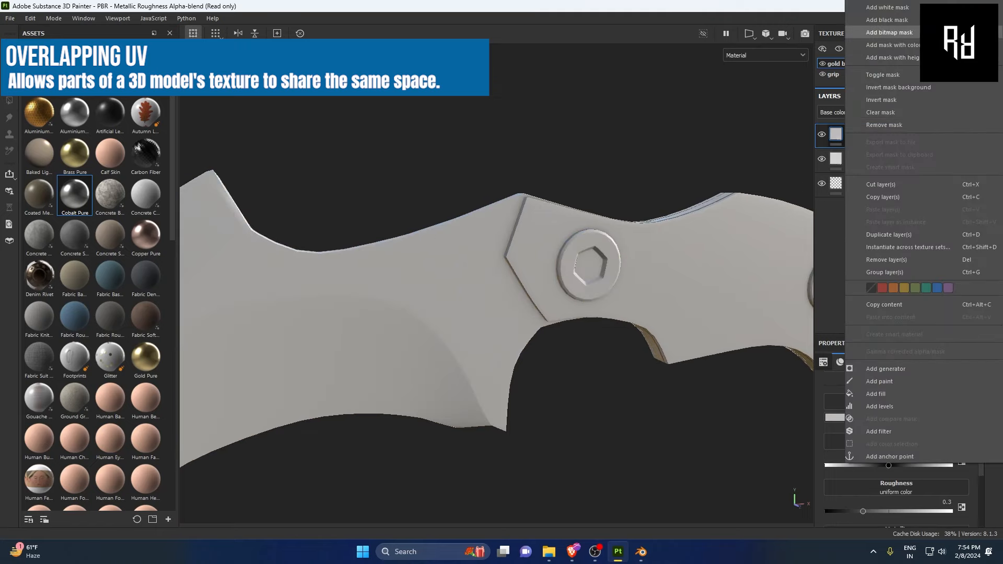
pyautogui.click(887, 19)
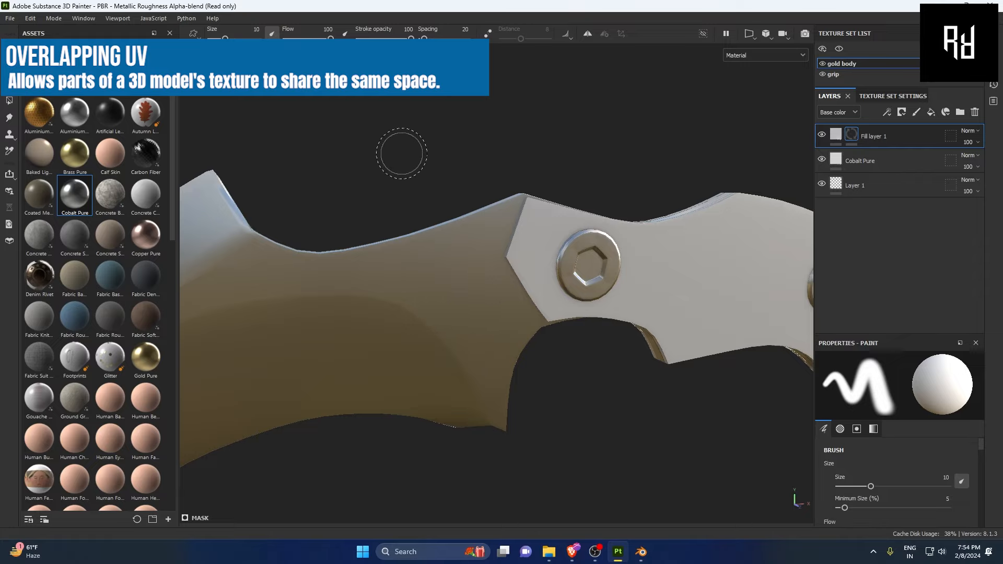
# Set the new fill layer's base color to bright green.
pyautogui.moveTo(401, 153)
pyautogui.keyDown('alt'); pyautogui.mouseDown()
pyautogui.moveTo(571, 170)
pyautogui.moveTo(472, 142)
pyautogui.moveTo(403, 160)
pyautogui.mouseUp(); pyautogui.keyUp('alt')
pyautogui.scroll(2, 410, 216)
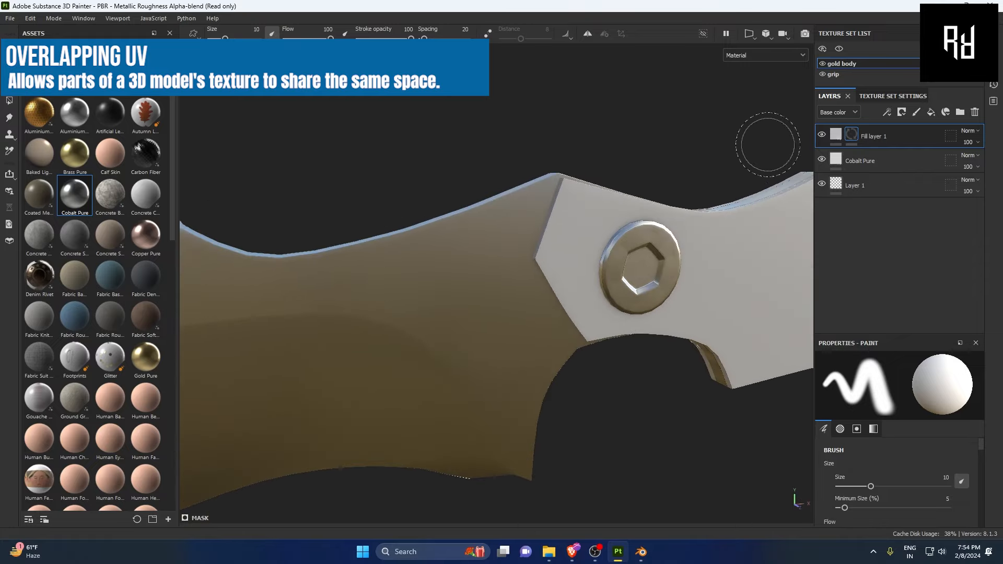
pyautogui.click(835, 135)
pyautogui.click(876, 419)
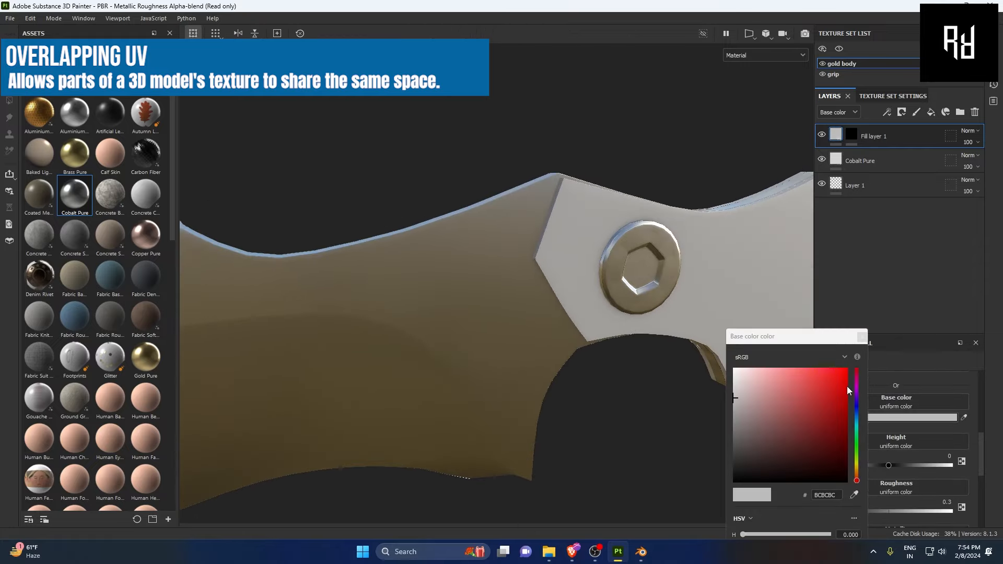
pyautogui.moveTo(847, 387); pyautogui.dragTo(849, 436)
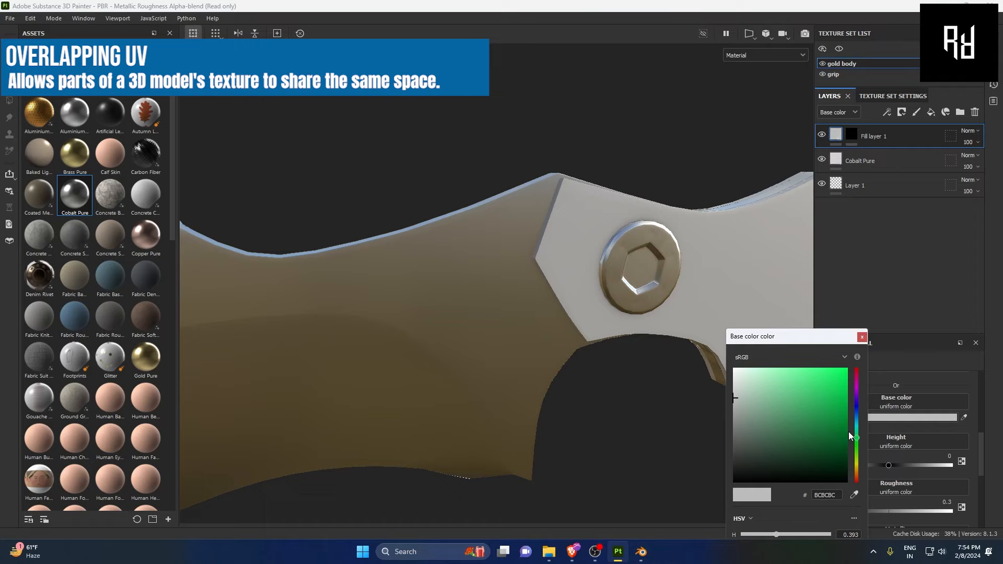
pyautogui.click(862, 337)
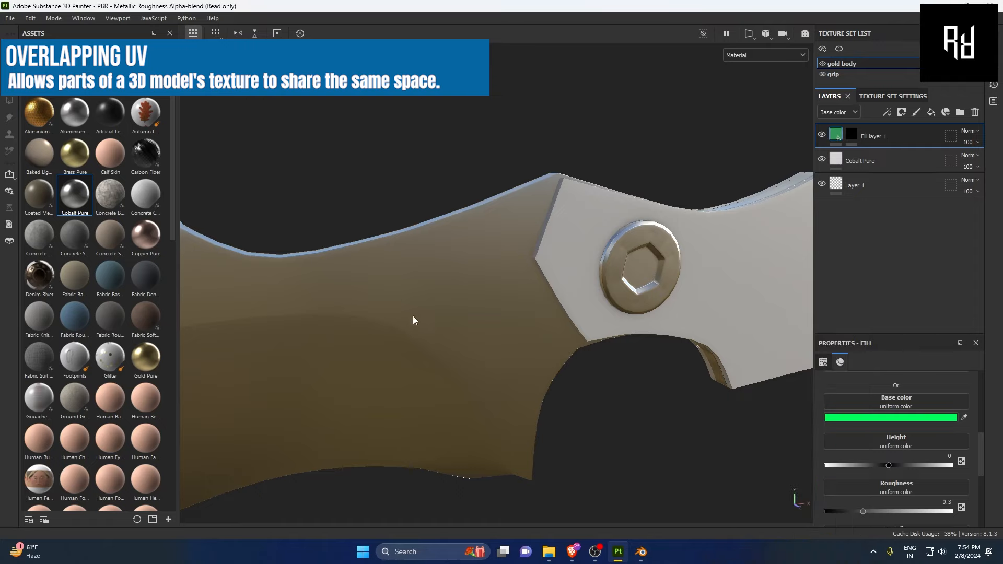
# Paint a large green patch on the blade through the fill layer's mask and compare both sides of the knife.
pyautogui.click(851, 135)
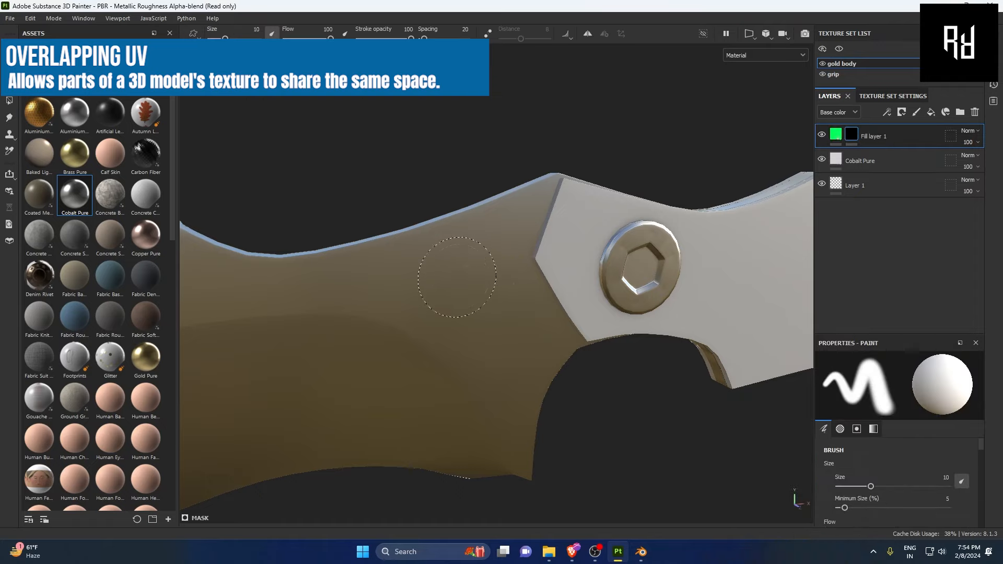
pyautogui.moveTo(455, 277); pyautogui.dragTo(464, 285)
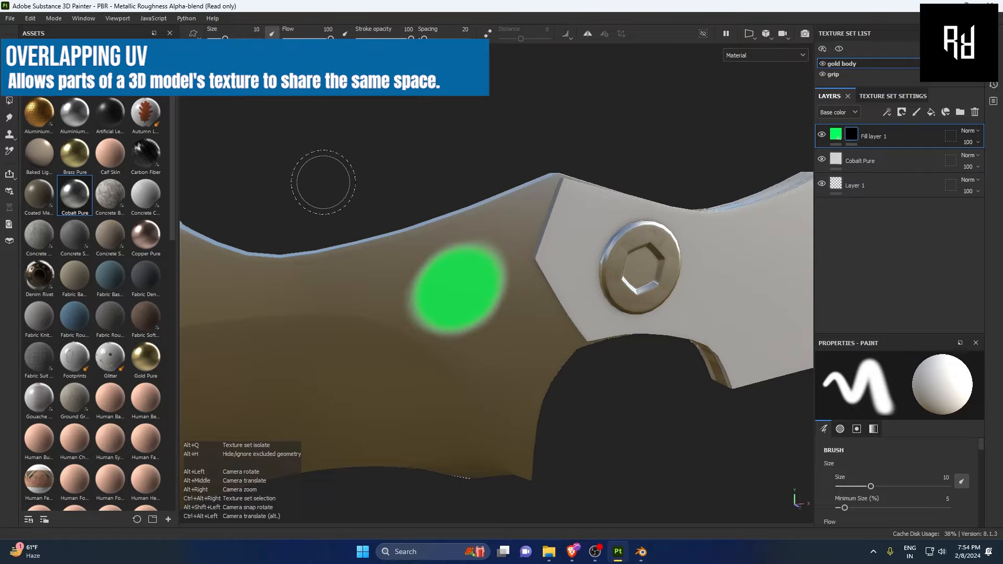
pyautogui.keyDown('alt'); pyautogui.moveTo(324, 175); pyautogui.dragTo(347, 315); pyautogui.keyUp('alt')
pyautogui.moveTo(584, 313)
pyautogui.mouseDown()
pyautogui.moveTo(548, 371)
pyautogui.moveTo(490, 359)
pyautogui.mouseUp()
pyautogui.moveTo(518, 202)
pyautogui.keyDown('alt'); pyautogui.mouseDown()
pyautogui.moveTo(157, 203)
pyautogui.moveTo(384, 340)
pyautogui.moveTo(477, 253)
pyautogui.moveTo(369, 271)
pyautogui.moveTo(561, 268)
pyautogui.moveTo(505, 209)
pyautogui.moveTo(585, 362)
pyautogui.moveTo(491, 376)
pyautogui.moveTo(439, 300)
pyautogui.mouseUp(); pyautogui.keyUp('alt')
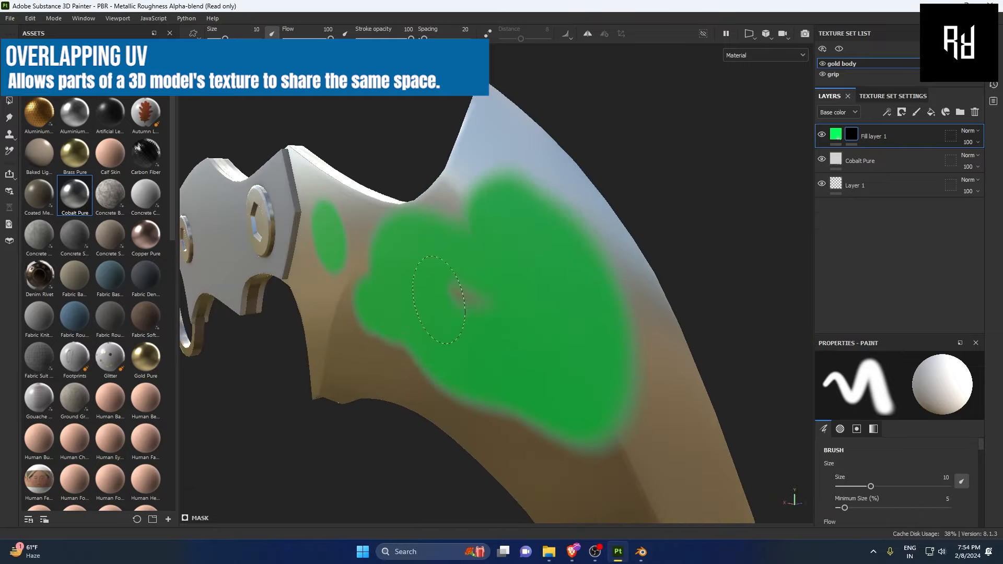
pyautogui.moveTo(508, 192)
pyautogui.mouseDown()
pyautogui.moveTo(415, 268)
pyautogui.moveTo(495, 242)
pyautogui.moveTo(662, 256)
pyautogui.mouseUp()
pyautogui.keyDown('alt'); pyautogui.moveTo(662, 257); pyautogui.dragTo(253, 232, button='middle'); pyautogui.keyUp('alt')
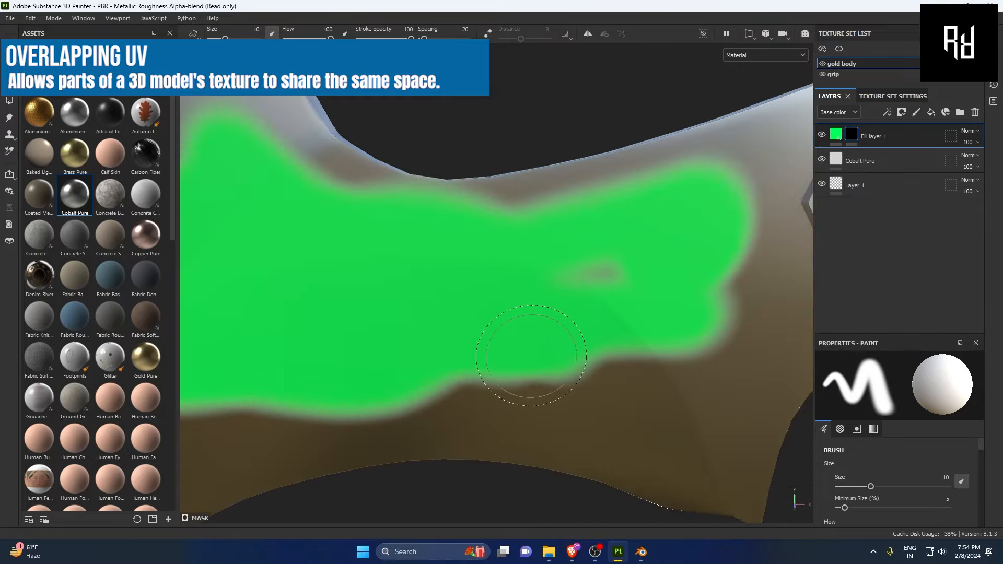
pyautogui.keyDown('alt'); pyautogui.moveTo(385, 263); pyautogui.dragTo(804, 265); pyautogui.keyUp('alt')
pyautogui.keyDown('alt'); pyautogui.moveTo(340, 338); pyautogui.dragTo(522, 303, button='middle'); pyautogui.keyUp('alt')
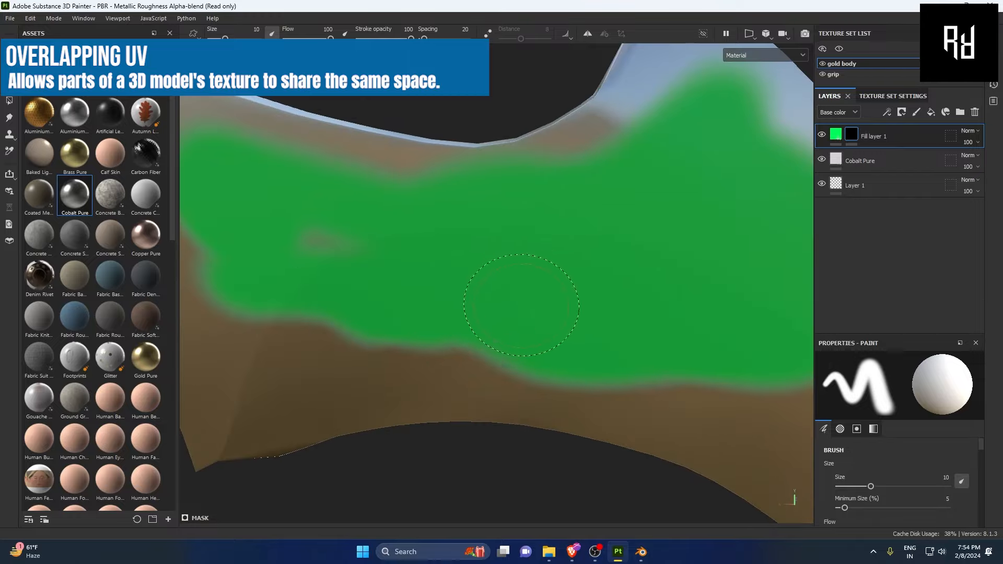
pyautogui.scroll(-5, 501, 298)
pyautogui.moveTo(457, 287)
pyautogui.keyDown('alt'); pyautogui.mouseDown()
pyautogui.moveTo(212, 269)
pyautogui.moveTo(454, 230)
pyautogui.moveTo(725, 250)
pyautogui.moveTo(488, 265)
pyautogui.moveTo(557, 336)
pyautogui.moveTo(899, 284)
pyautogui.moveTo(428, 245)
pyautogui.mouseUp(); pyautogui.keyUp('alt')
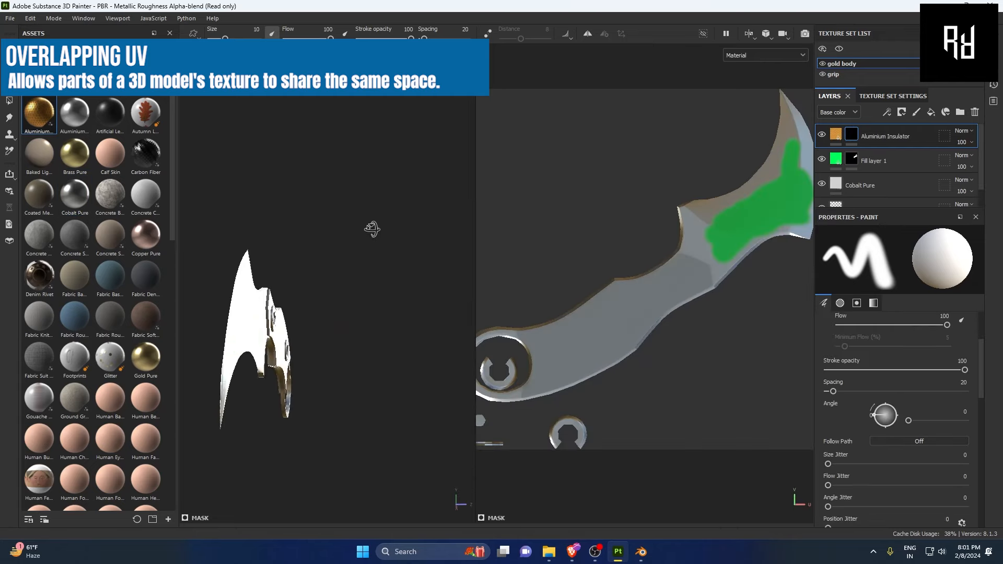
# Paint the Aluminium Insulator layer's mask in a band over the blade's green patch, extending it toward the handle, and check both sides.
pyautogui.moveTo(371, 228)
pyautogui.keyDown('alt'); pyautogui.mouseDown()
pyautogui.moveTo(347, 261)
pyautogui.moveTo(258, 279)
pyautogui.mouseUp(); pyautogui.keyUp('alt')
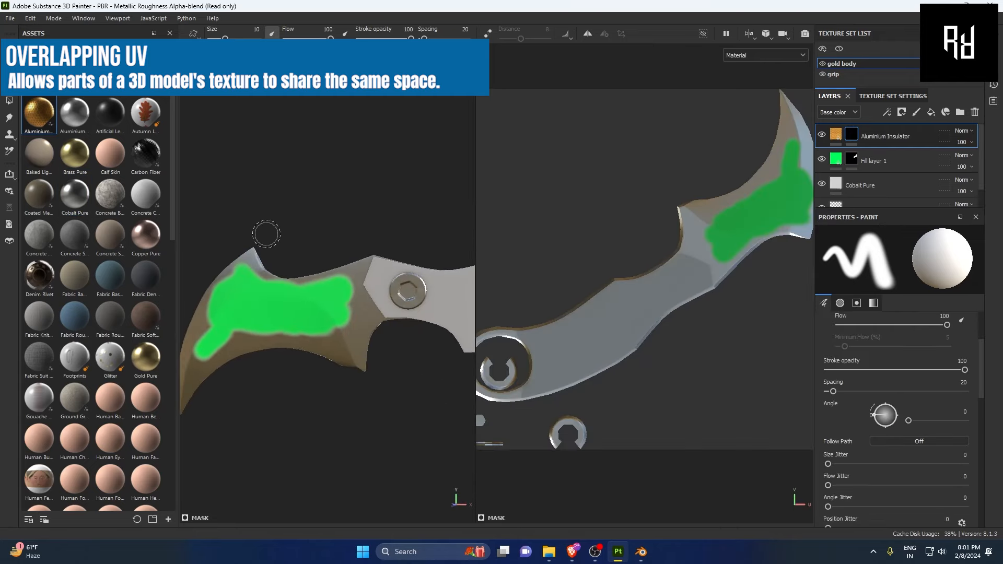
pyautogui.keyDown('alt'); pyautogui.moveTo(266, 234); pyautogui.dragTo(335, 197, button='middle'); pyautogui.keyUp('alt')
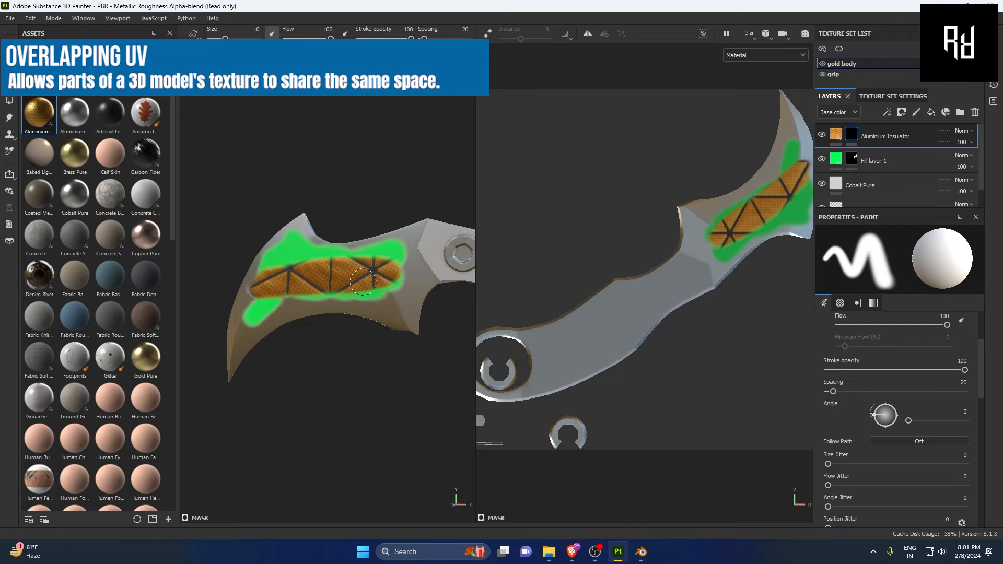
pyautogui.keyDown('alt'); pyautogui.moveTo(345, 245); pyautogui.dragTo(443, 231); pyautogui.keyUp('alt')
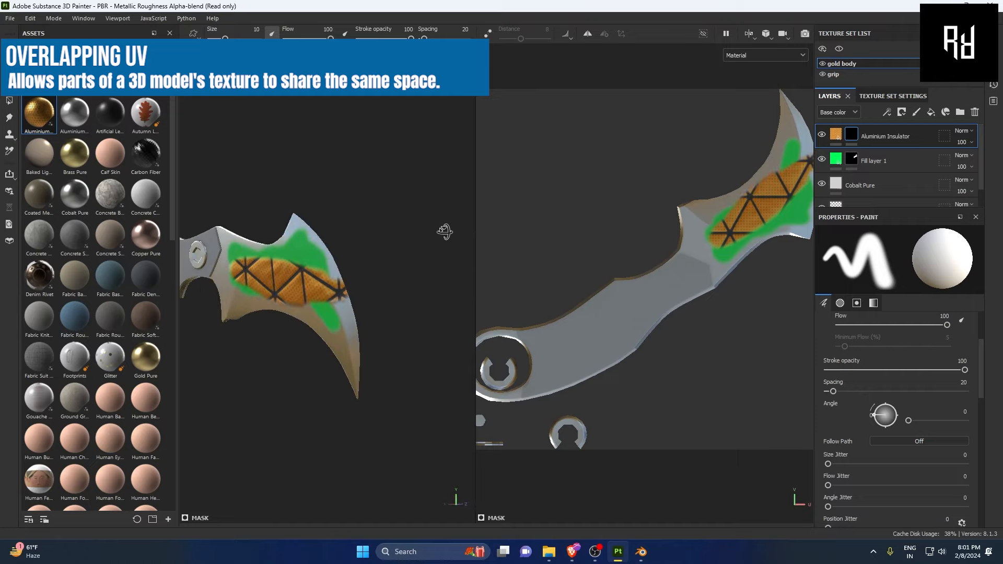
pyautogui.keyDown('alt'); pyautogui.moveTo(275, 242); pyautogui.dragTo(377, 245, button='middle'); pyautogui.keyUp('alt')
pyautogui.scroll(3, 349, 250)
pyautogui.scroll(2, 349, 249)
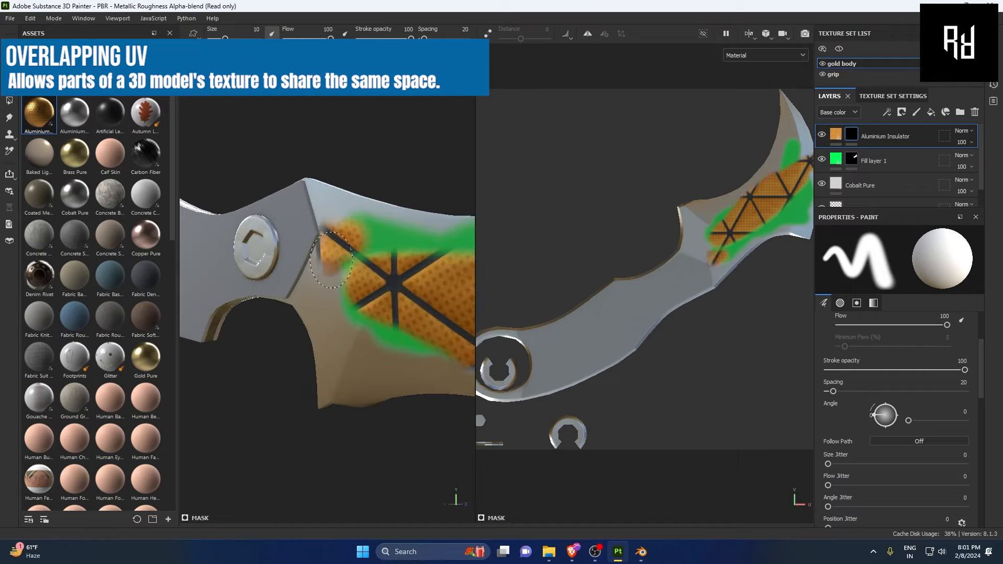
pyautogui.keyDown('alt'); pyautogui.moveTo(342, 250); pyautogui.dragTo(262, 225); pyautogui.keyUp('alt')
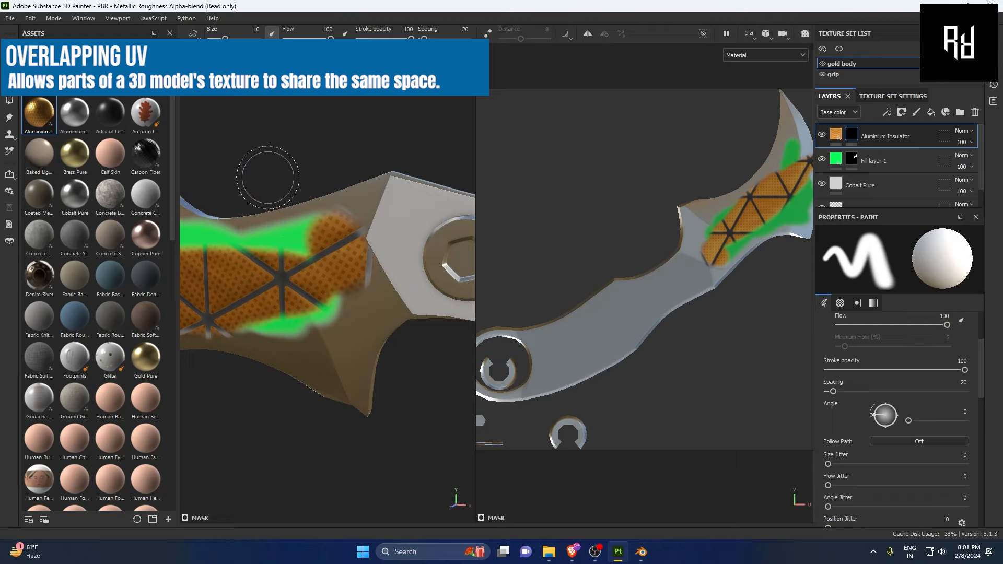
pyautogui.keyDown('alt'); pyautogui.moveTo(267, 177); pyautogui.dragTo(309, 267); pyautogui.keyUp('alt')
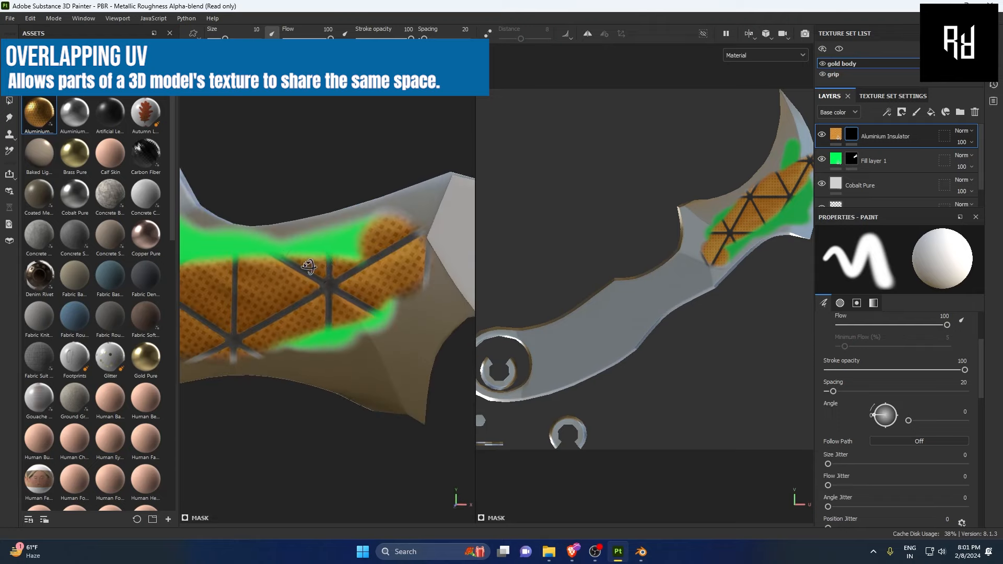
pyautogui.moveTo(366, 314)
pyautogui.mouseDown()
pyautogui.moveTo(397, 334)
pyautogui.moveTo(376, 287)
pyautogui.moveTo(426, 277)
pyautogui.mouseUp()
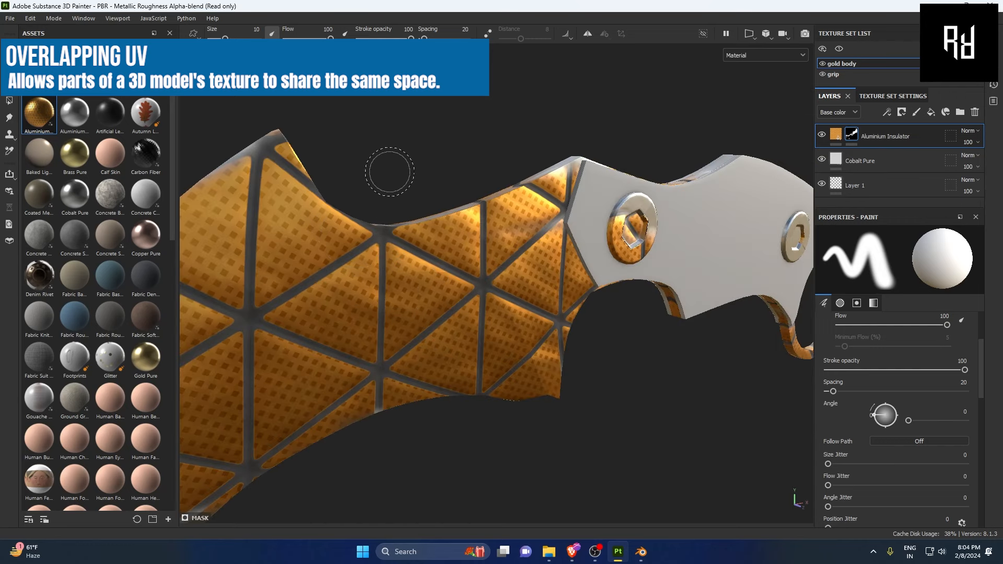
# Inspect the Aluminium Insulator pattern on both blade sides, and enable mirror symmetry with the mirror axis set to Z.
pyautogui.keyDown('alt'); pyautogui.moveTo(387, 167); pyautogui.dragTo(491, 193); pyautogui.keyUp('alt')
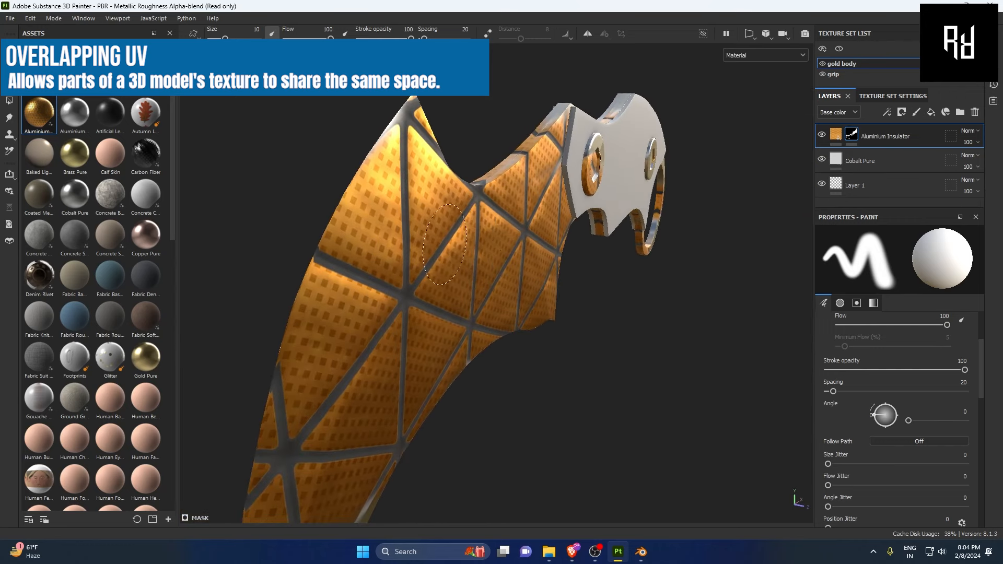
pyautogui.click(70, 160)
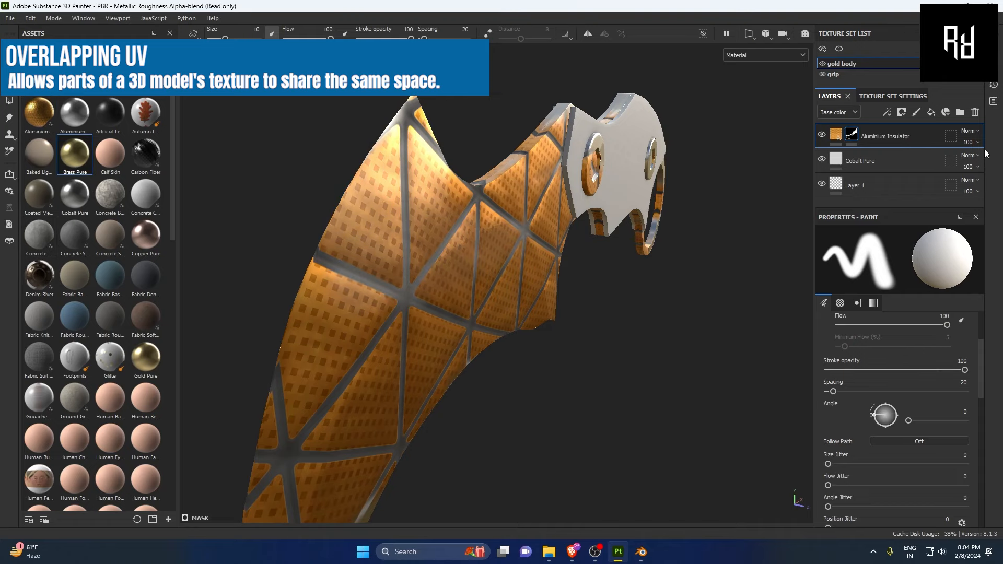
pyautogui.moveTo(459, 156)
pyautogui.keyDown('alt'); pyautogui.mouseDown()
pyautogui.moveTo(554, 156)
pyautogui.moveTo(459, 155)
pyautogui.moveTo(402, 303)
pyautogui.moveTo(378, 417)
pyautogui.moveTo(644, 324)
pyautogui.moveTo(777, 217)
pyautogui.moveTo(687, 209)
pyautogui.mouseUp(); pyautogui.keyUp('alt')
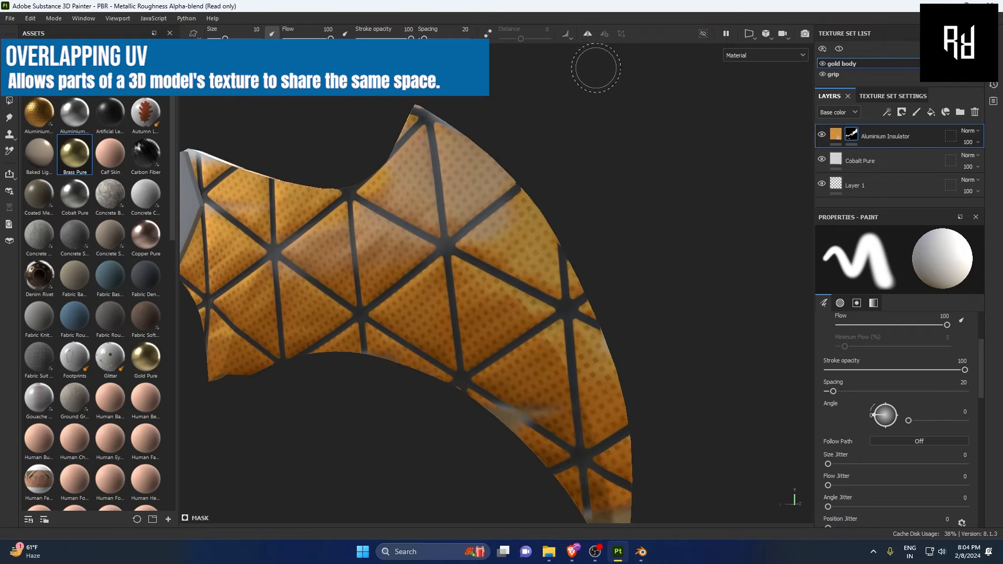
pyautogui.keyDown('alt'); pyautogui.moveTo(641, 157); pyautogui.dragTo(616, 78); pyautogui.keyUp('alt')
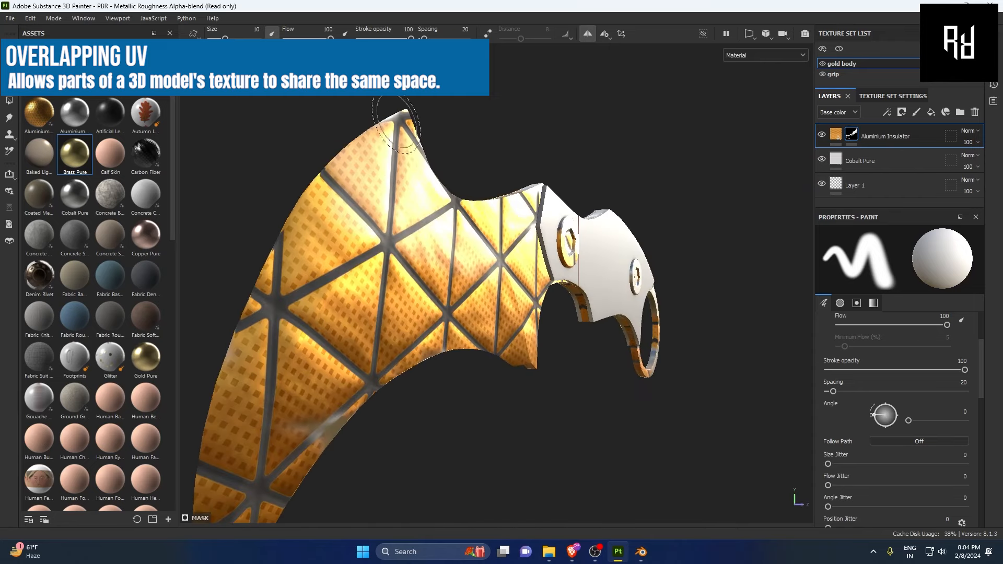
pyautogui.click(604, 34)
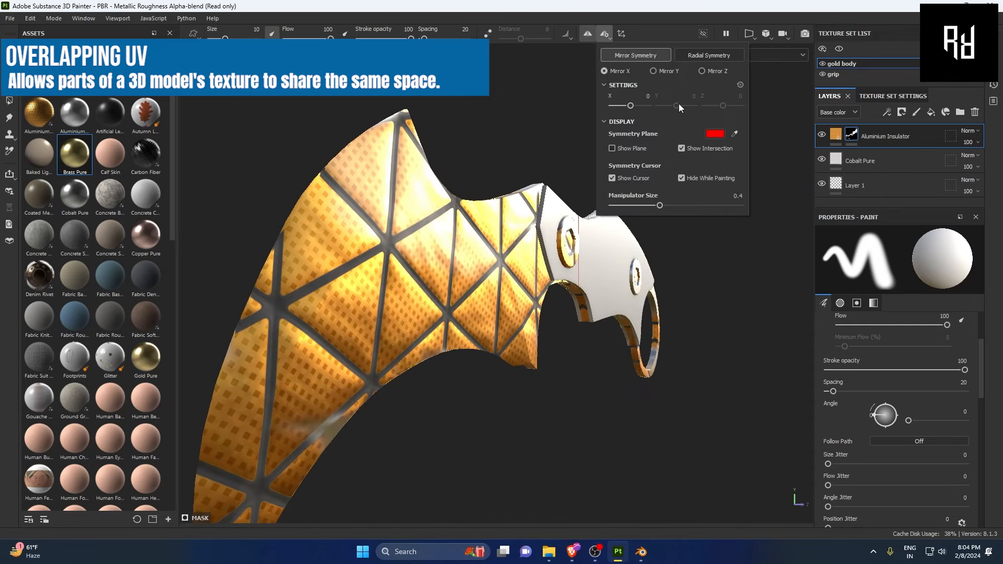
pyautogui.click(701, 71)
# Examine how the Aluminium Insulator pattern and symmetry line appear on both sides of the blade.
pyautogui.scroll(3, 417, 273)
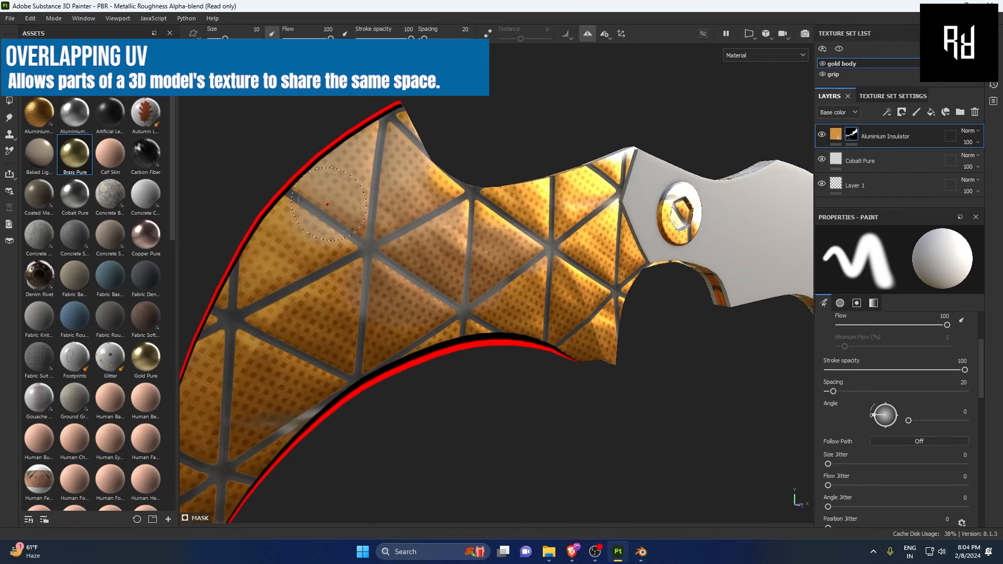
pyautogui.moveTo(391, 285)
pyautogui.keyDown('alt'); pyautogui.mouseDown()
pyautogui.moveTo(329, 305)
pyautogui.moveTo(685, 194)
pyautogui.mouseUp(); pyautogui.keyUp('alt')
pyautogui.keyDown('alt'); pyautogui.moveTo(306, 231); pyautogui.dragTo(502, 220); pyautogui.keyUp('alt')
pyautogui.moveTo(466, 328)
pyautogui.keyDown('alt'); pyautogui.mouseDown()
pyautogui.moveTo(454, 308)
pyautogui.moveTo(459, 250)
pyautogui.moveTo(480, 320)
pyautogui.mouseUp(); pyautogui.keyUp('alt')
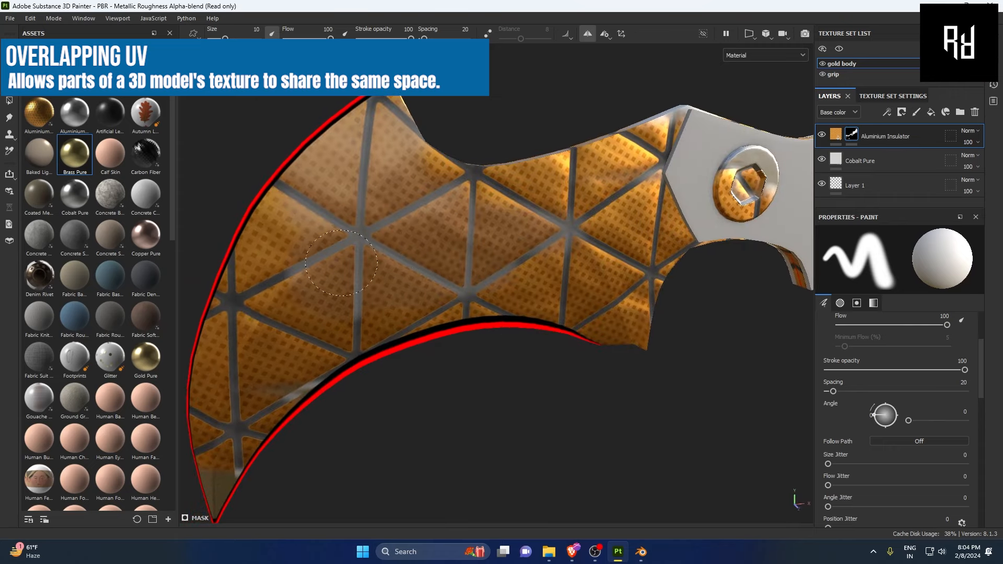
pyautogui.keyDown('alt'); pyautogui.moveTo(278, 280); pyautogui.dragTo(697, 300); pyautogui.keyUp('alt')
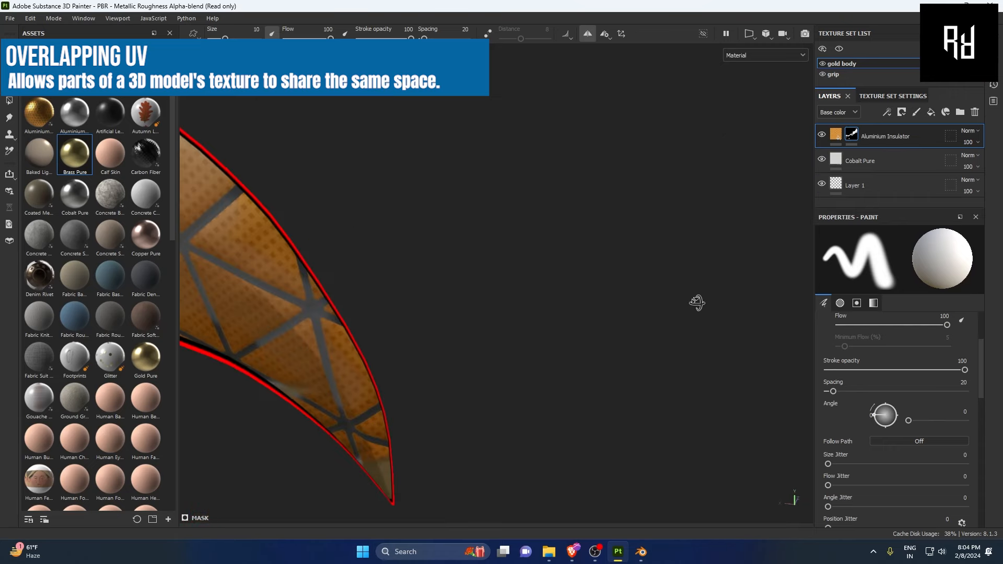
pyautogui.moveTo(557, 353)
pyautogui.keyDown('alt'); pyautogui.mouseDown()
pyautogui.moveTo(644, 327)
pyautogui.moveTo(369, 262)
pyautogui.moveTo(397, 266)
pyautogui.mouseUp(); pyautogui.keyUp('alt')
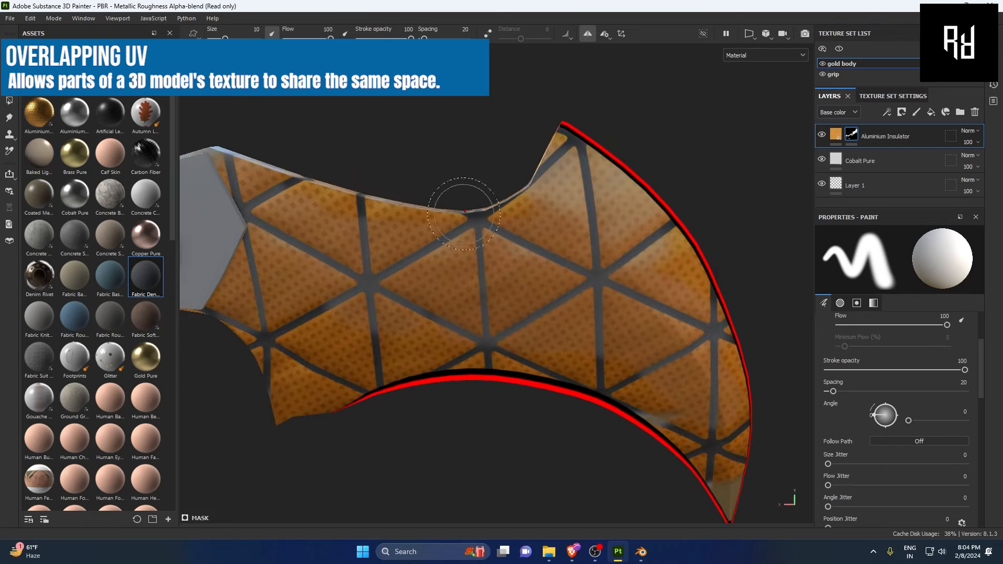
pyautogui.keyDown('alt'); pyautogui.moveTo(707, 123); pyautogui.dragTo(342, 126); pyautogui.keyUp('alt')
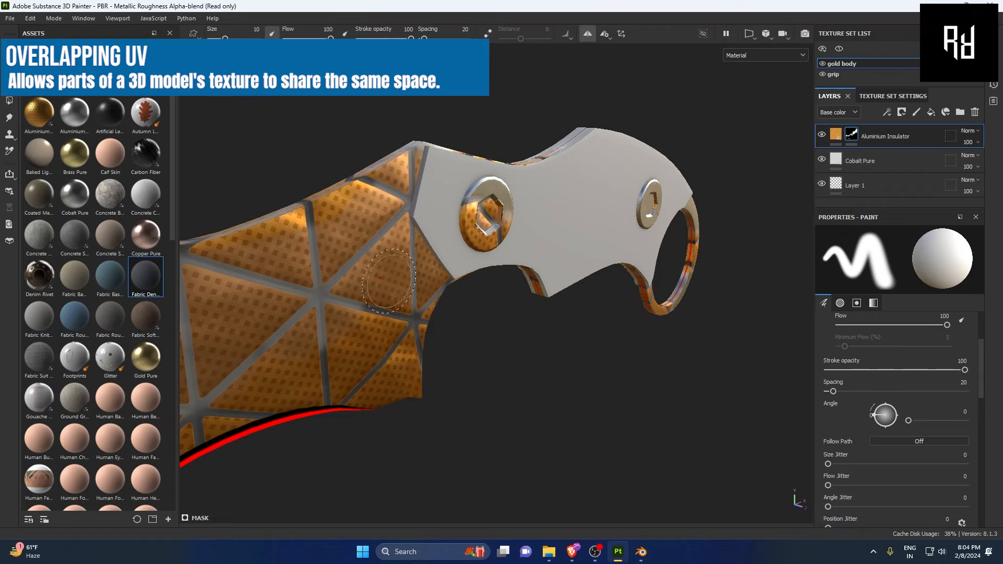
pyautogui.keyDown('alt'); pyautogui.moveTo(380, 277); pyautogui.dragTo(431, 207); pyautogui.keyUp('alt')
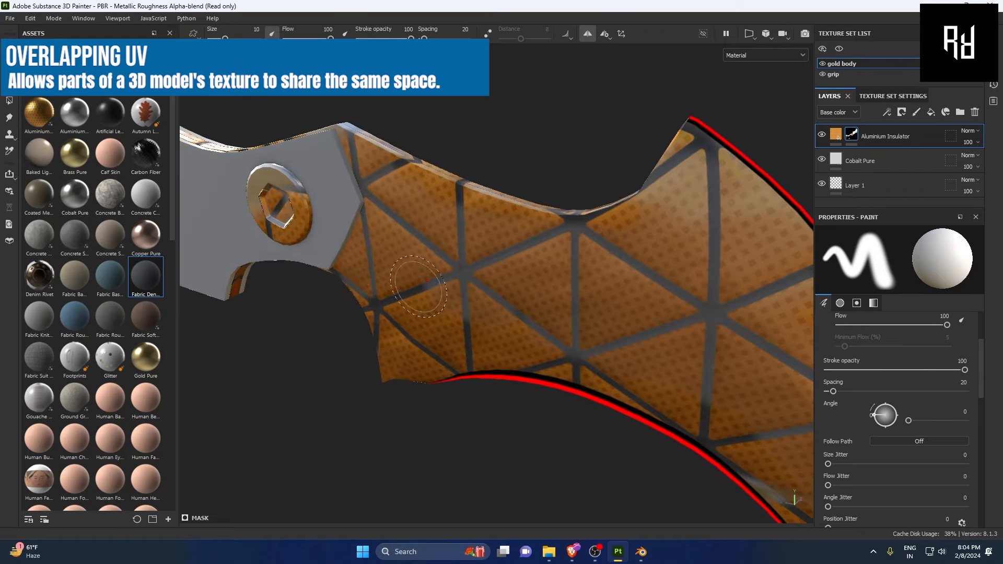
pyautogui.keyDown('alt'); pyautogui.moveTo(546, 180); pyautogui.dragTo(302, 183); pyautogui.keyUp('alt')
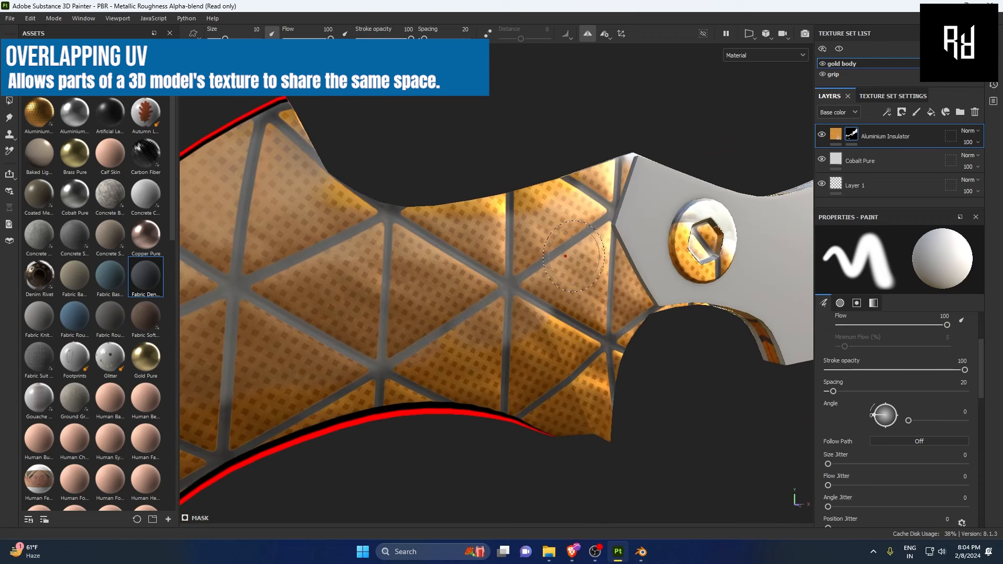
pyautogui.keyDown('alt'); pyautogui.moveTo(441, 154); pyautogui.dragTo(816, 169); pyautogui.keyUp('alt')
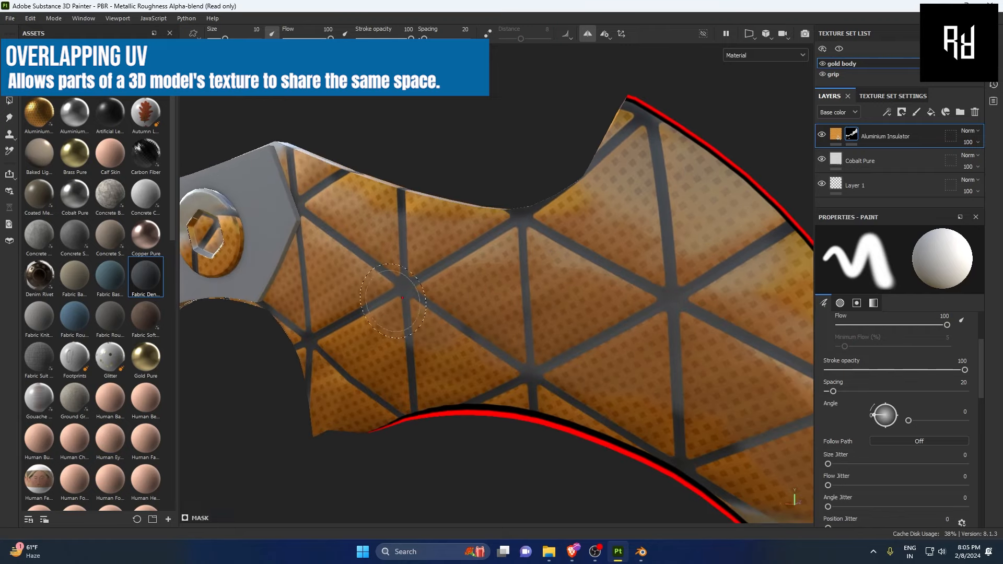
pyautogui.scroll(-5, 508, 197)
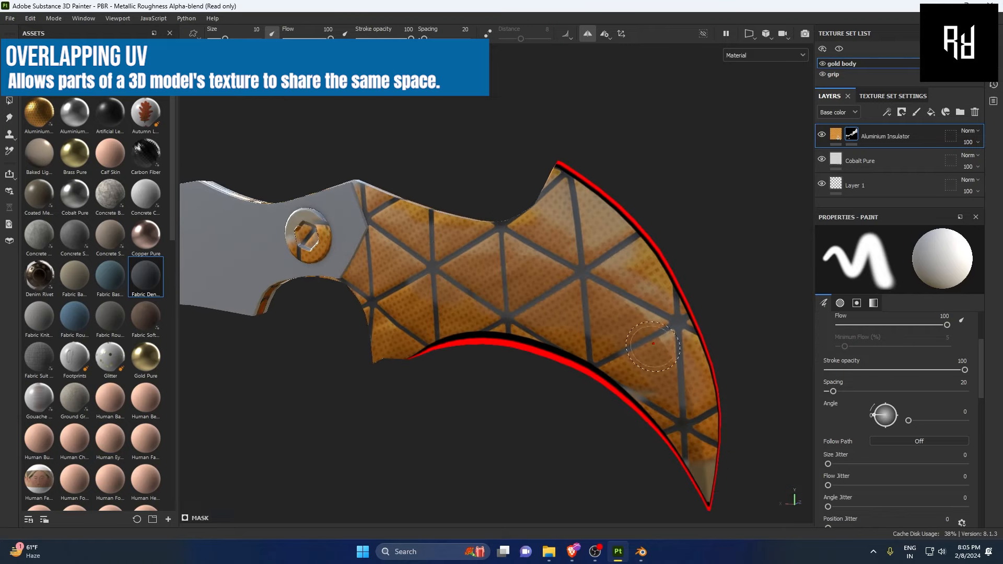
pyautogui.keyDown('alt'); pyautogui.moveTo(650, 219); pyautogui.dragTo(441, 246); pyautogui.keyUp('alt')
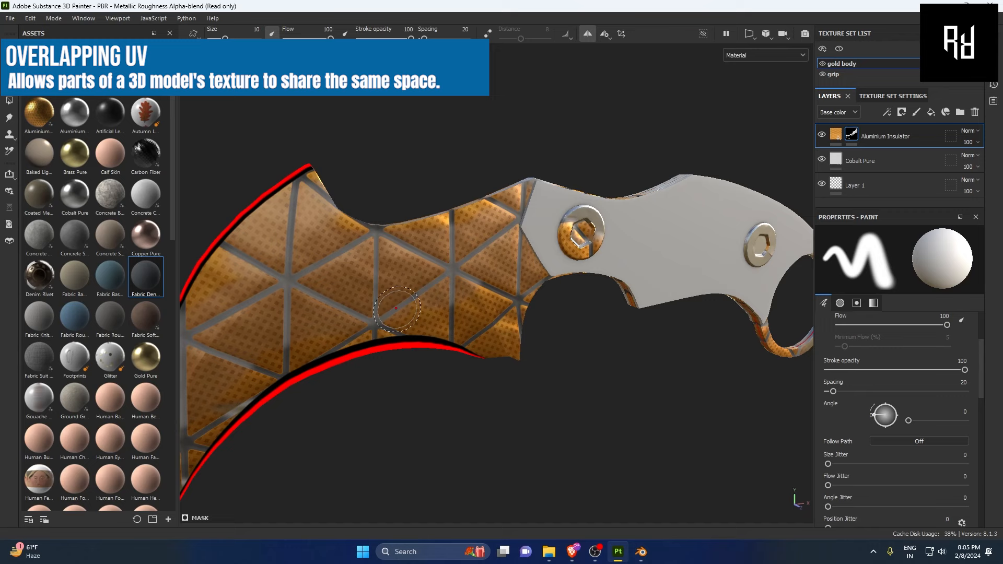
pyautogui.keyDown('alt'); pyautogui.moveTo(382, 188); pyautogui.dragTo(463, 241); pyautogui.keyUp('alt')
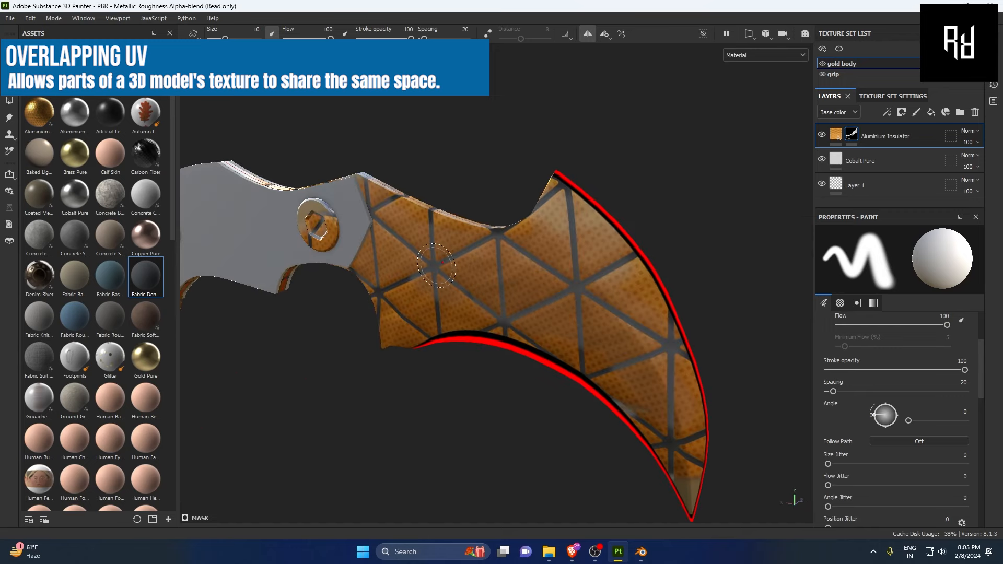
pyautogui.scroll(5, 437, 267)
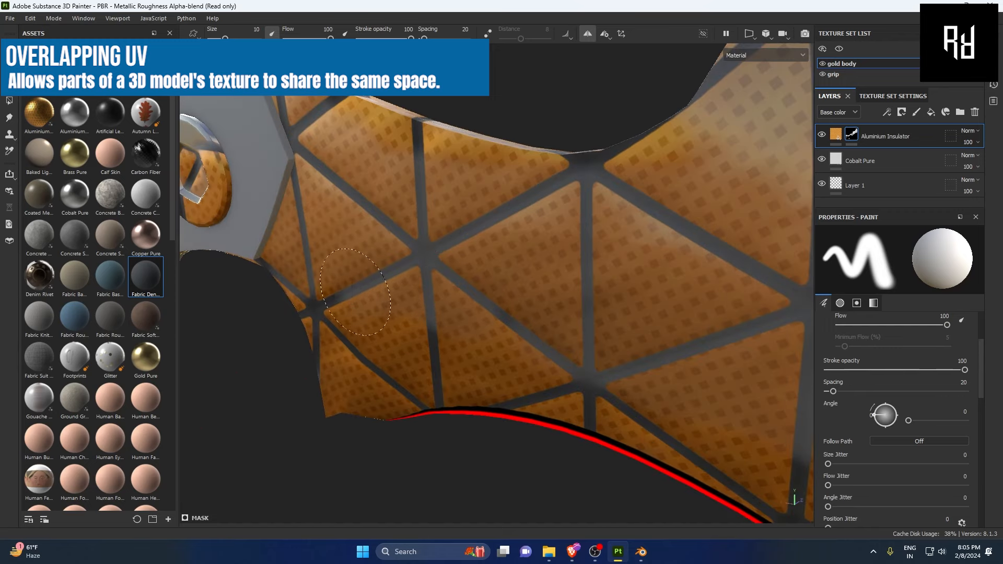